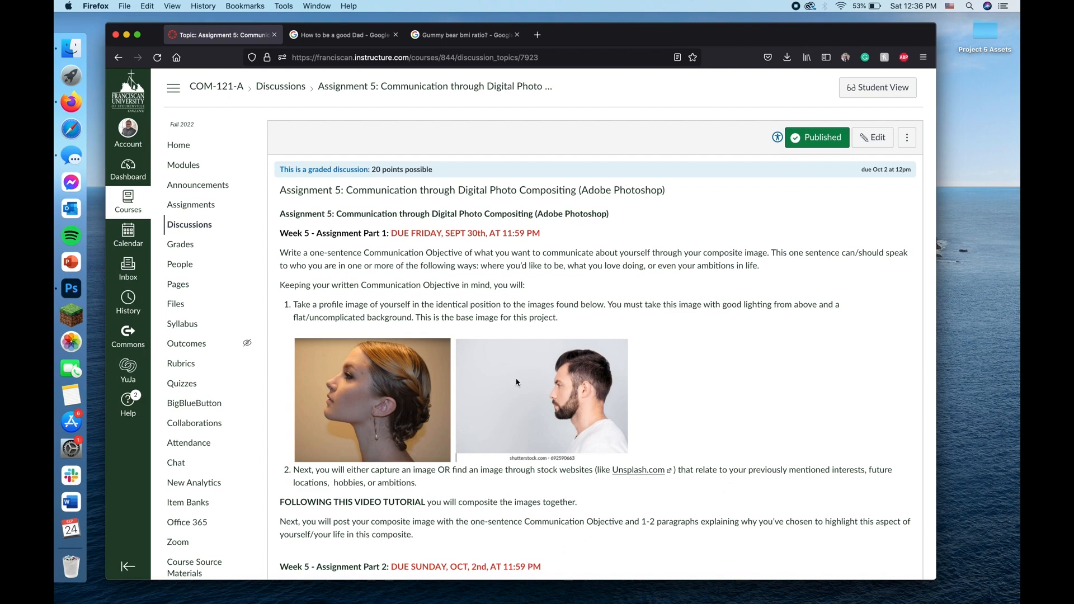
Step: Open the Unsplash site linked in the assignment instructions and search it for "cabin on the lake"
scroll(562, 290, "down", 3)
scroll(565, 291, "down", 1)
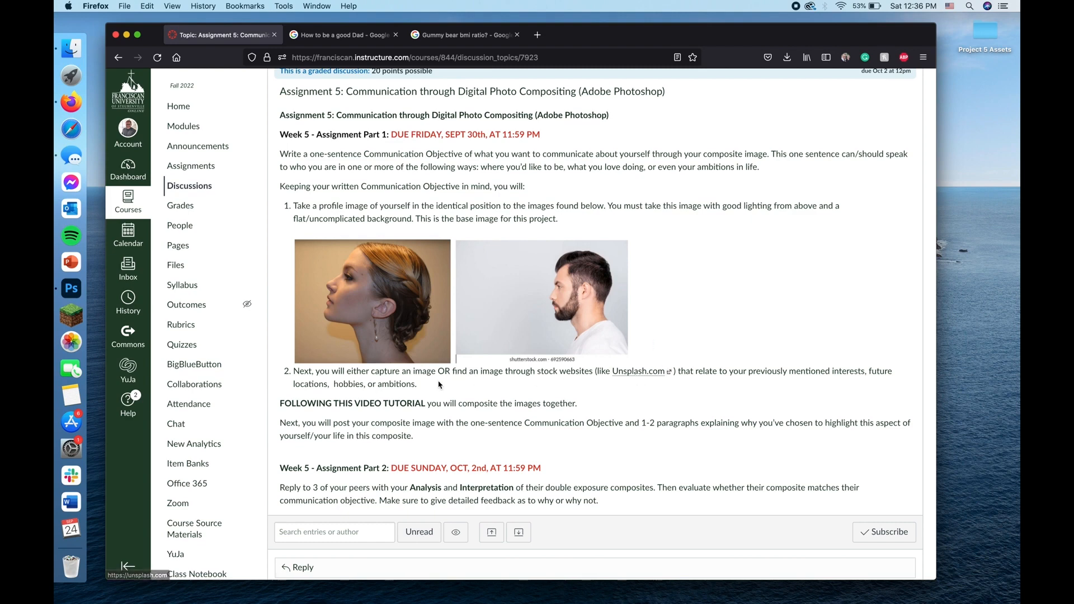
left_click(640, 372)
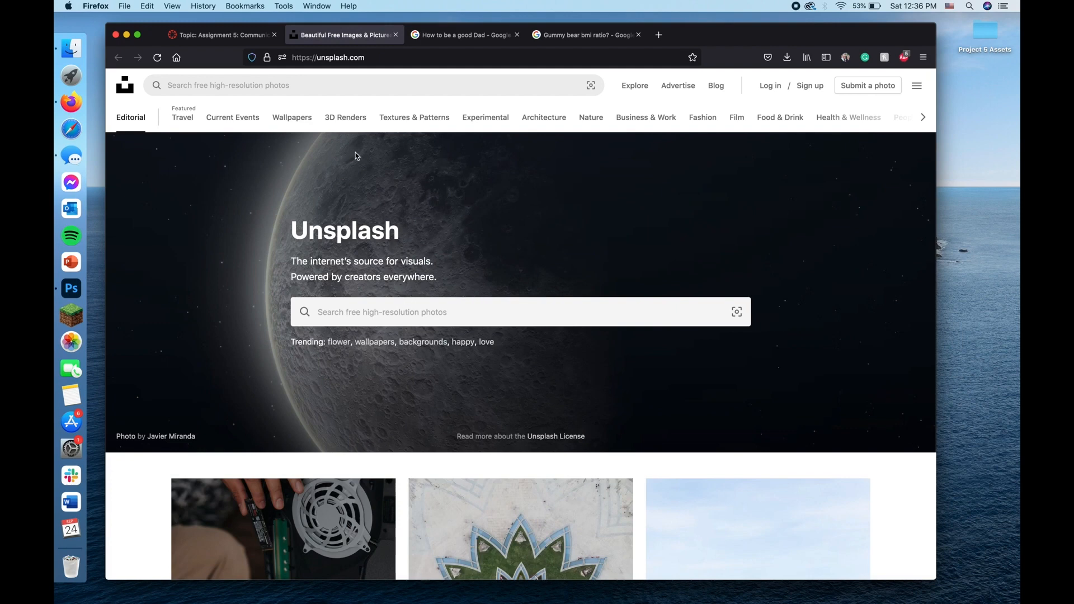
left_click(349, 83)
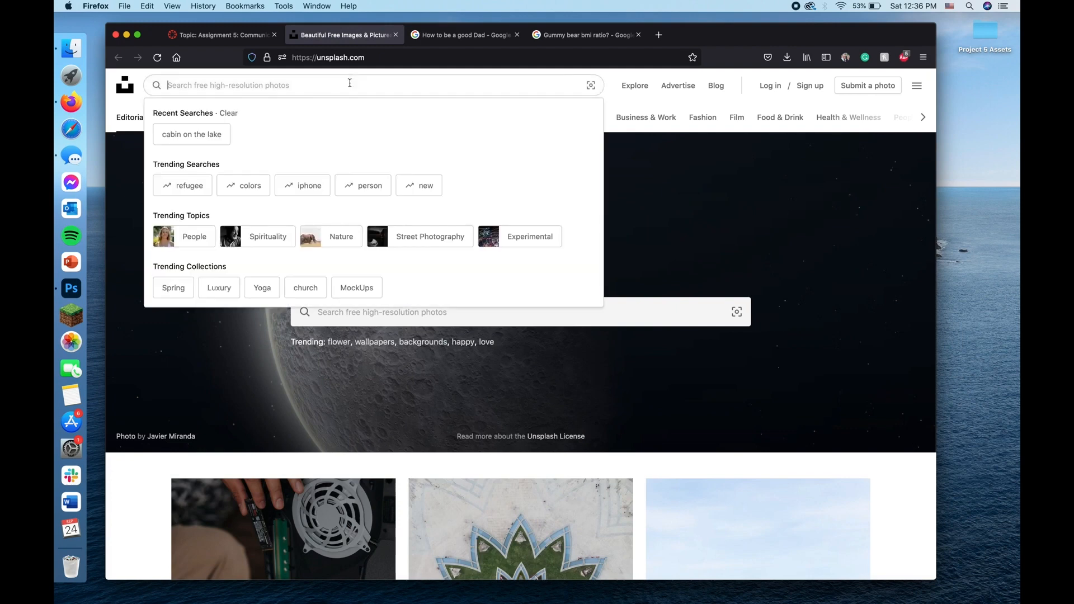
left_click(180, 136)
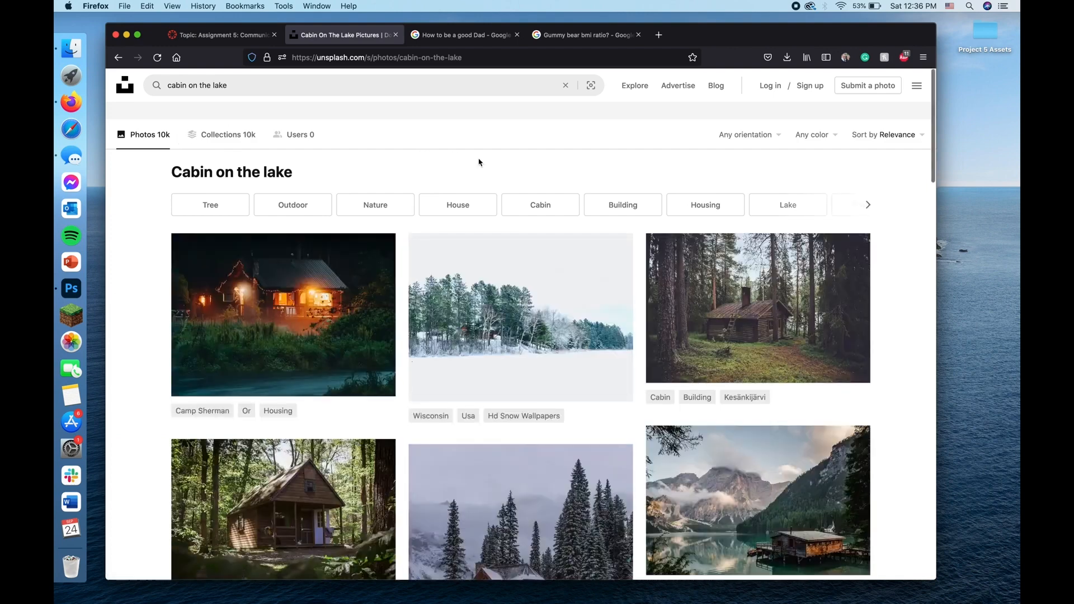
Step: View the Emerald Lake log cabin photo from the search results, and close the Unsplash page
scroll(532, 351, "down", 5)
scroll(532, 351, "down", 10)
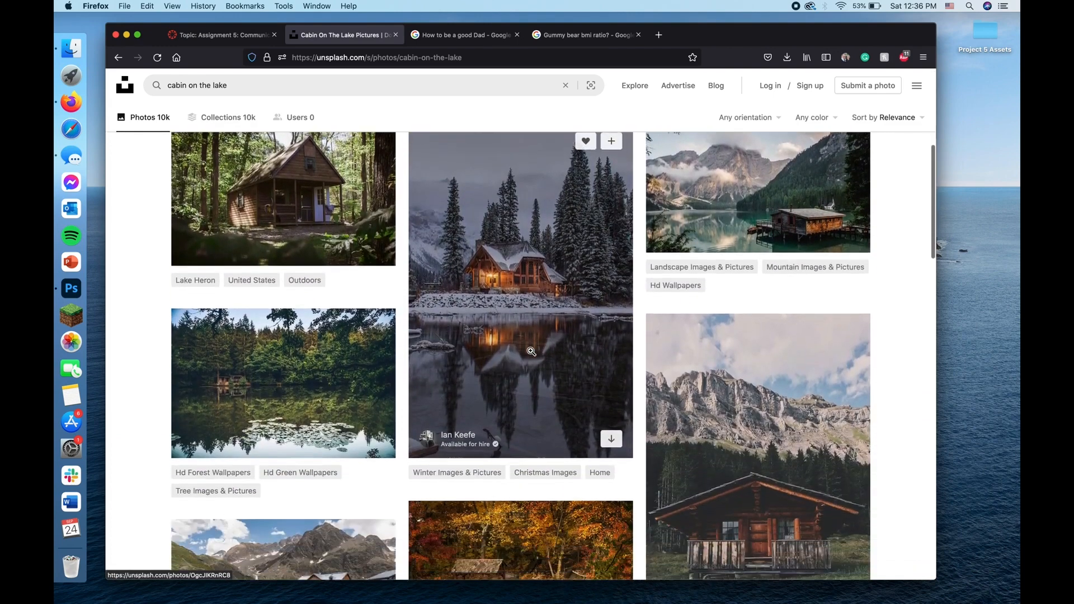
scroll(531, 354, "down", 7)
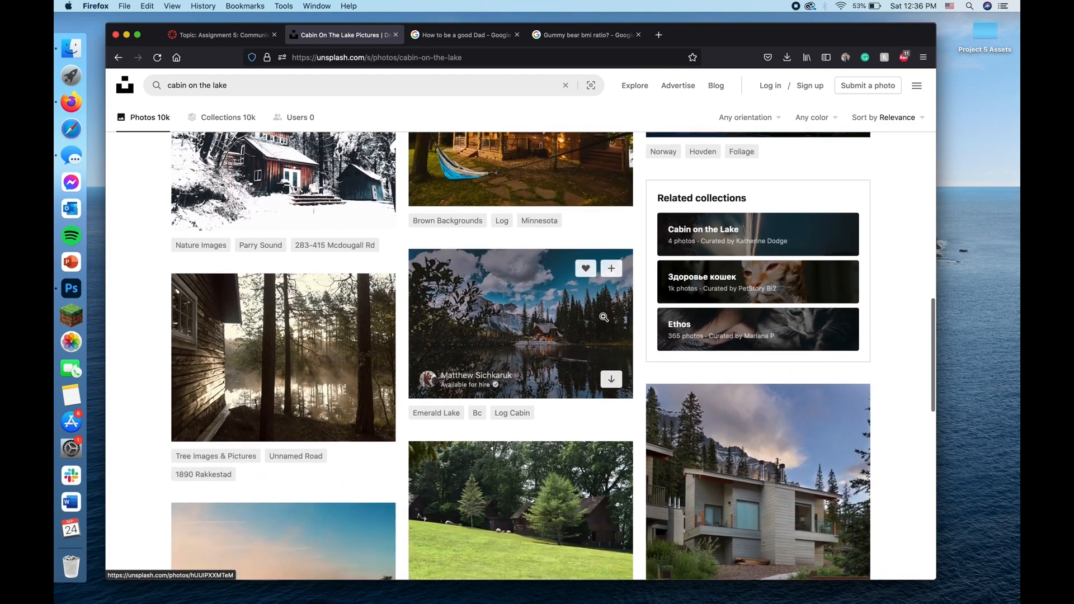
left_click(522, 316)
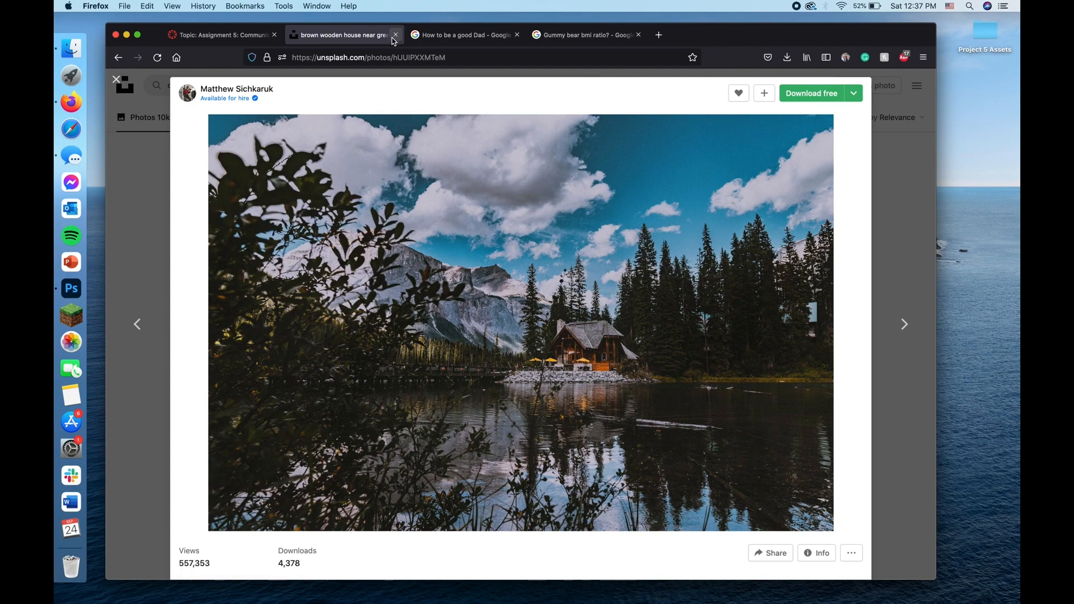
left_click(395, 36)
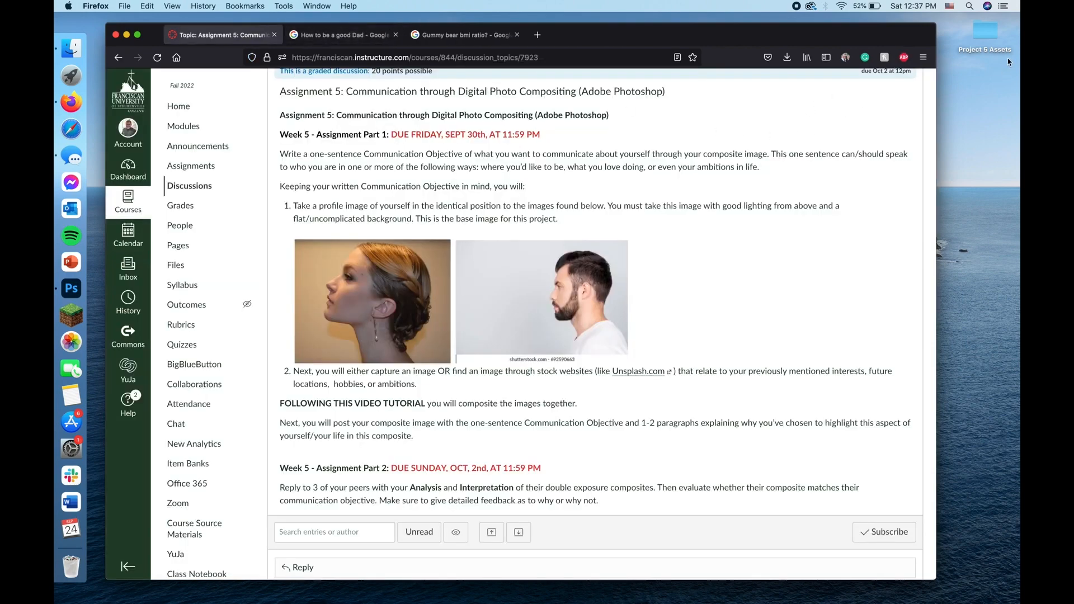
Step: Open the Project 5 Assets folder, show it as a list, check its two image files, and close it
double_click(985, 32)
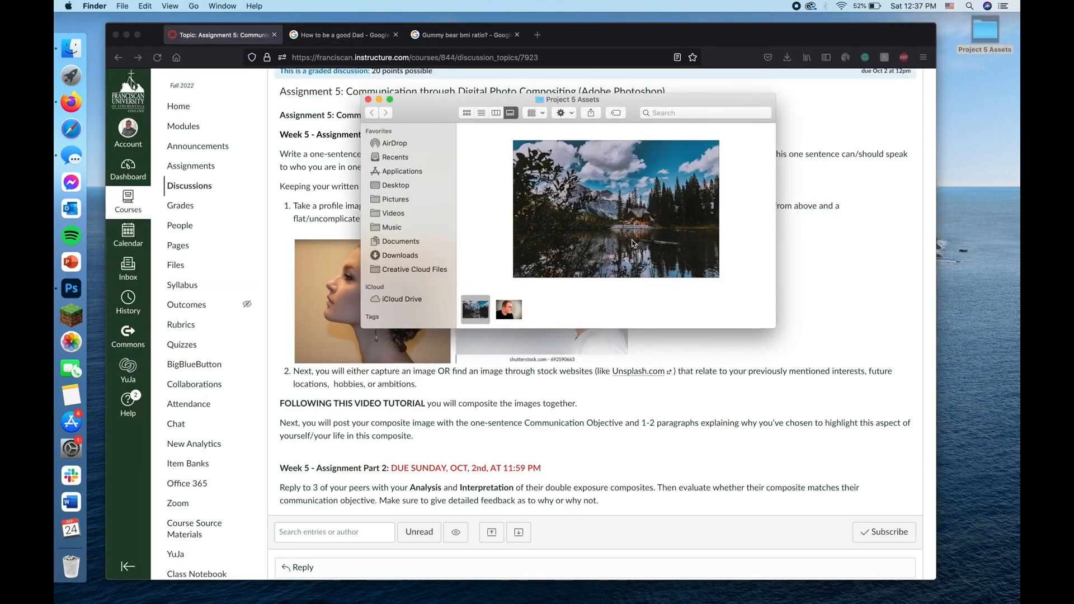
left_click(481, 112)
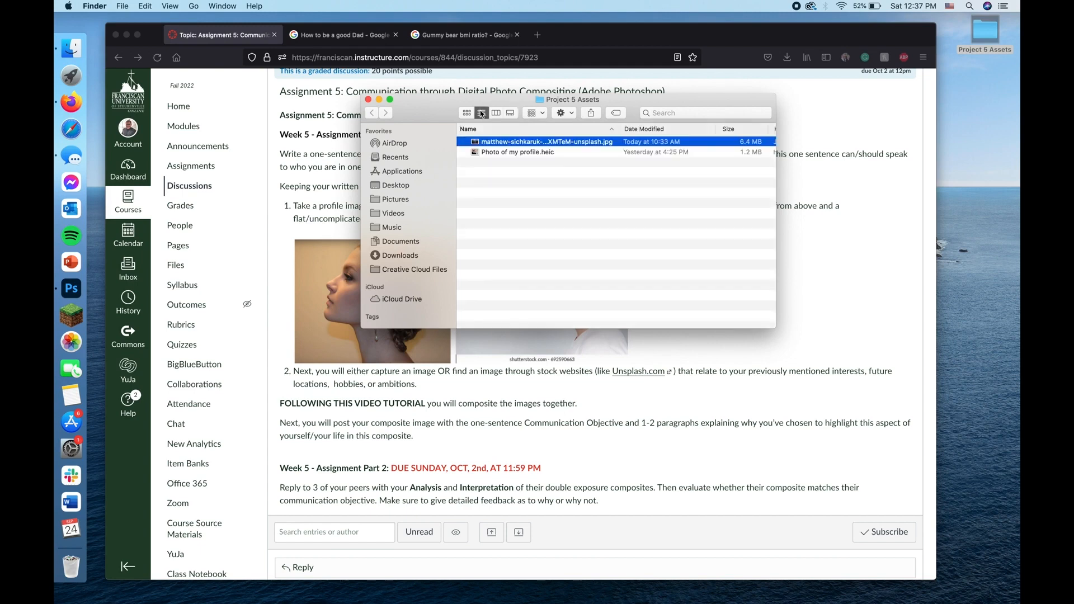
left_click(543, 208)
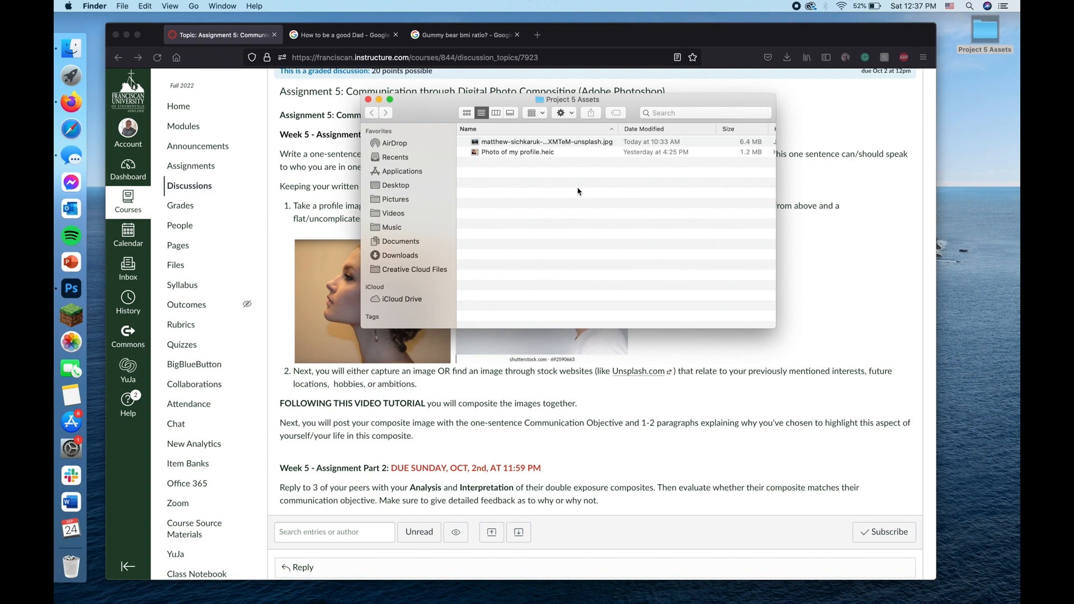
key("super+a")
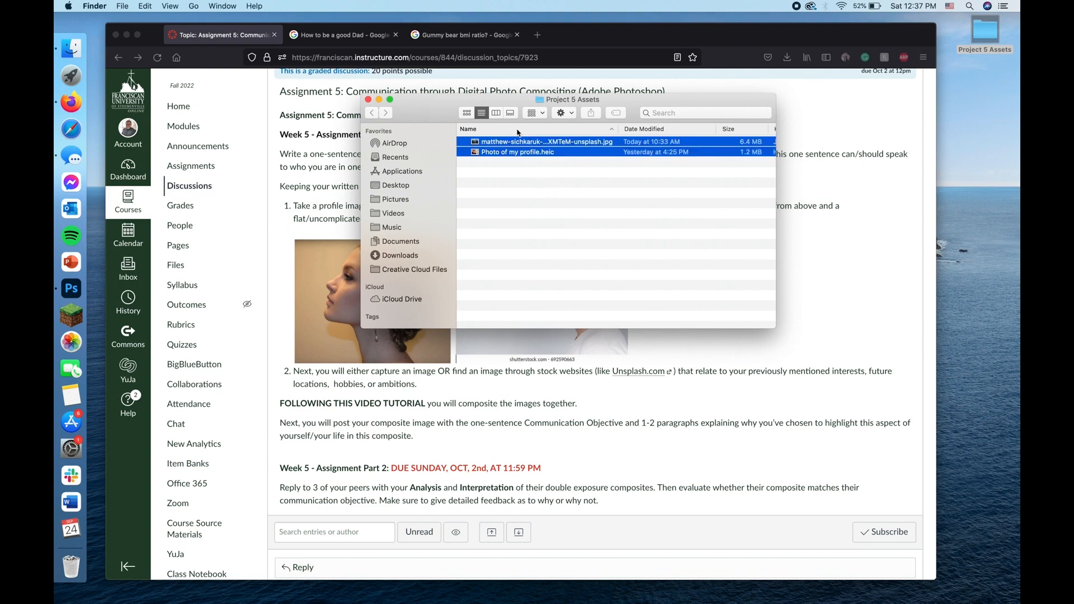
left_click(542, 237)
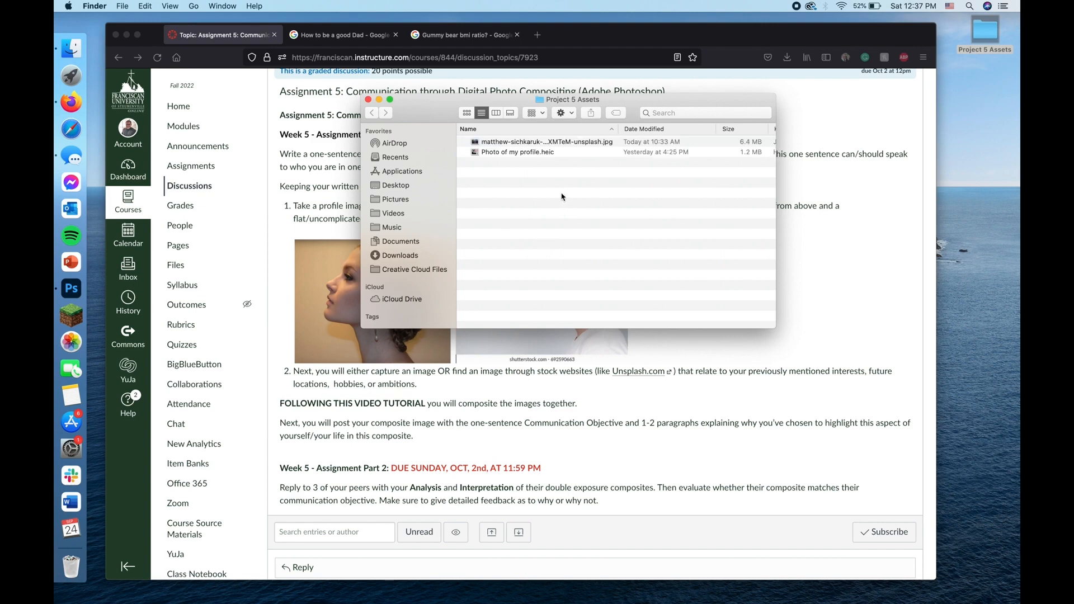
left_click(368, 100)
Step: Switch to Photoshop and set up a new document 6 inches wide and 4 inches high at 300 pixels/inch
left_click(71, 289)
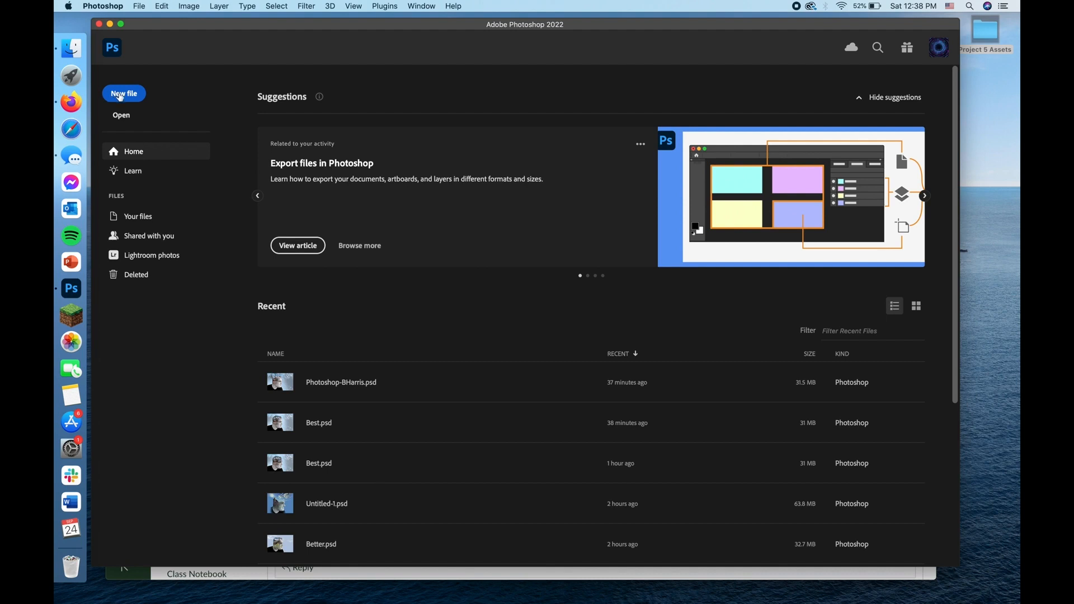
left_click(124, 94)
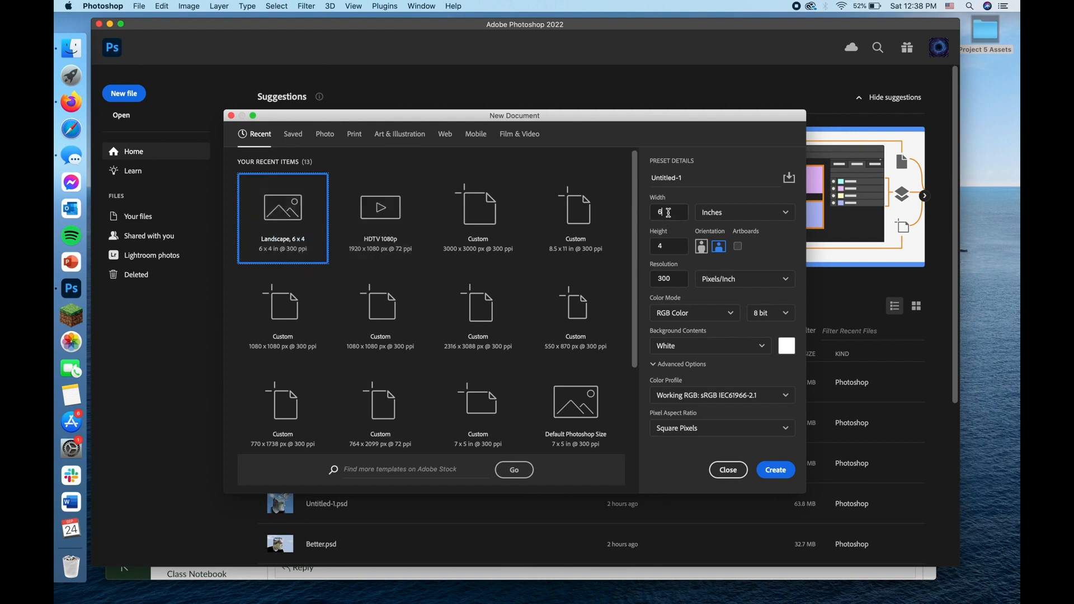
left_click(653, 245)
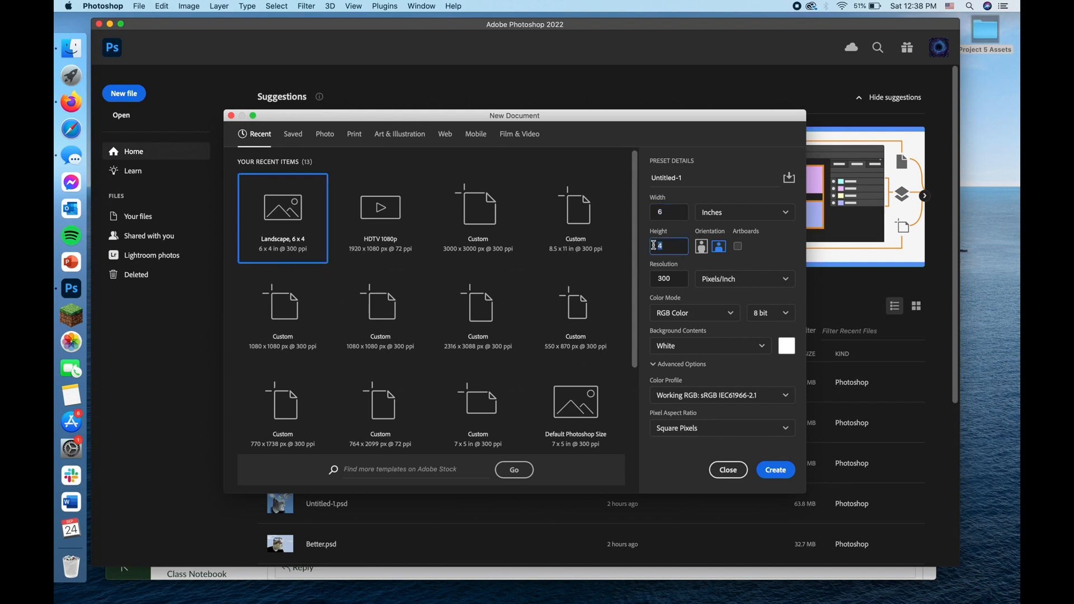
key("BackSpace")
type("4")
left_click(706, 283)
left_click(708, 279)
Step: Name the new document with the author's first initial and surname, and create it
double_click(700, 177)
triple_click(701, 177)
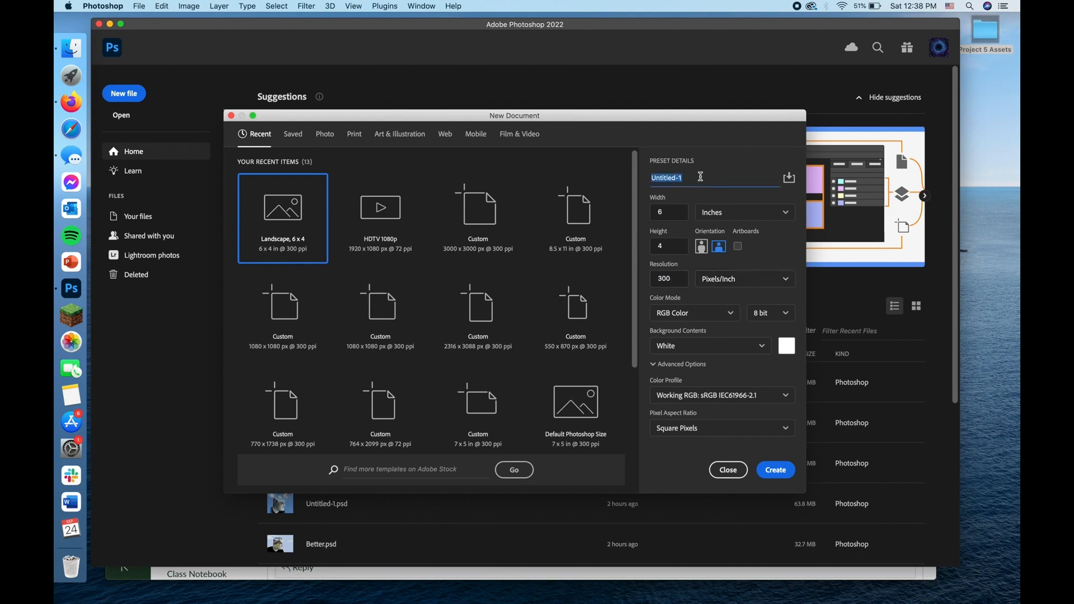
type("BHarris")
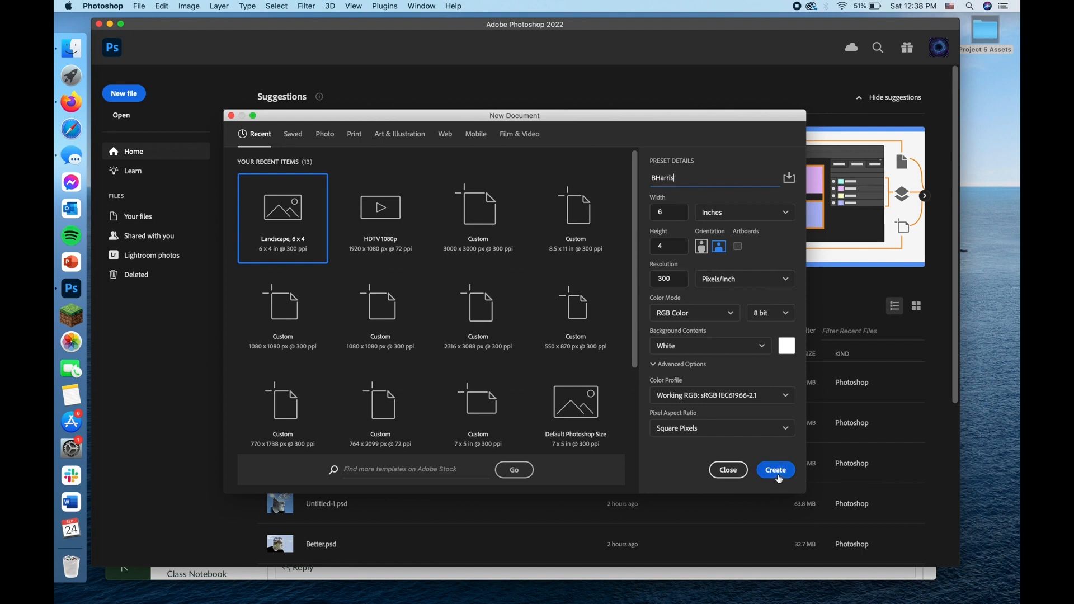
left_click(776, 471)
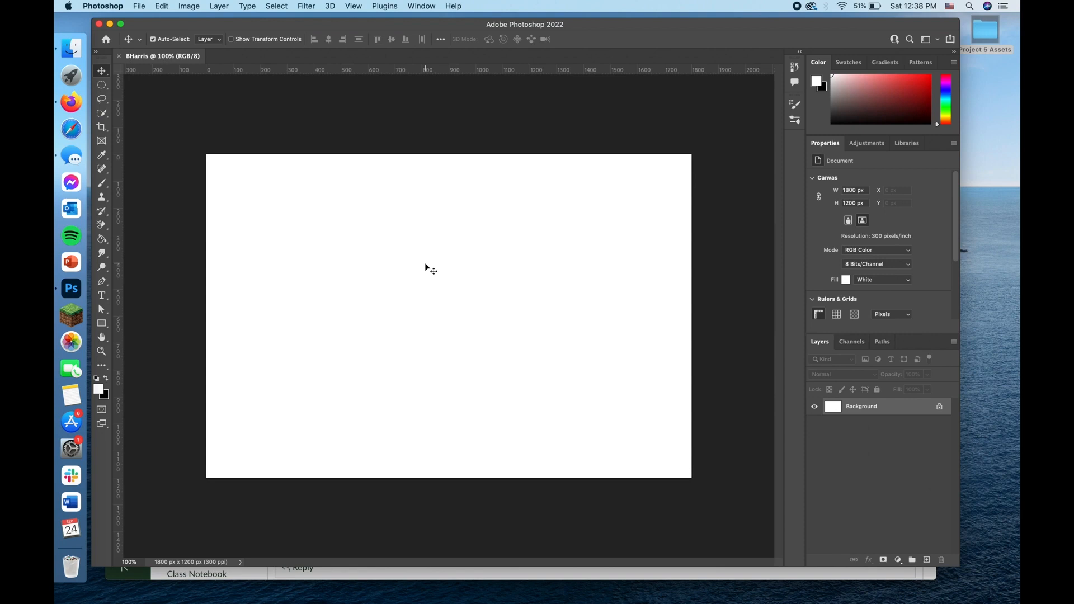
Step: Set the workspace to Essentials (Default)
left_click(428, 9)
mouse_move(428, 29)
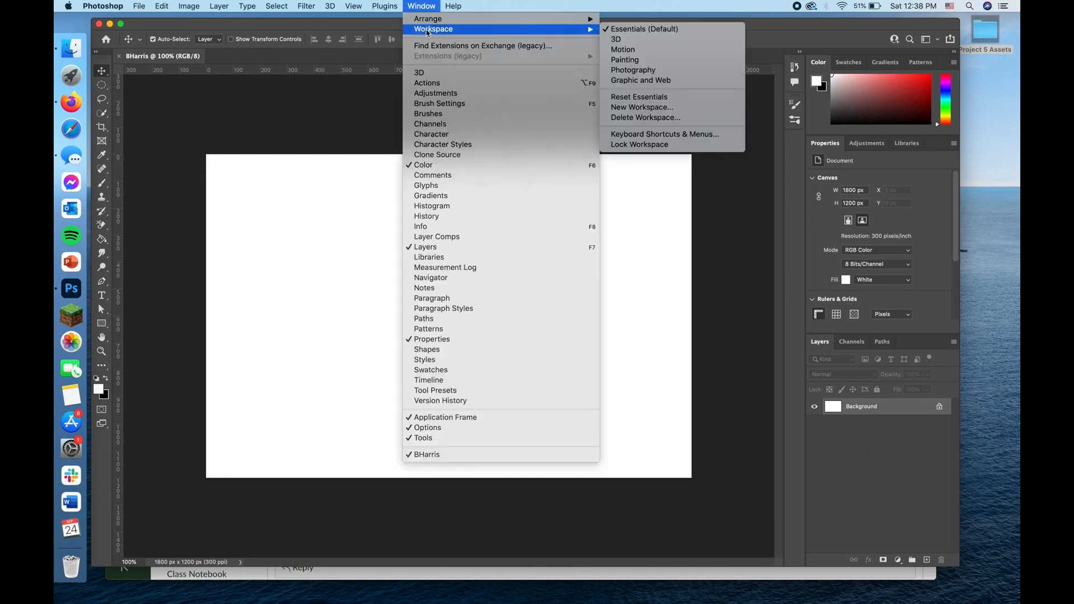
left_click(654, 32)
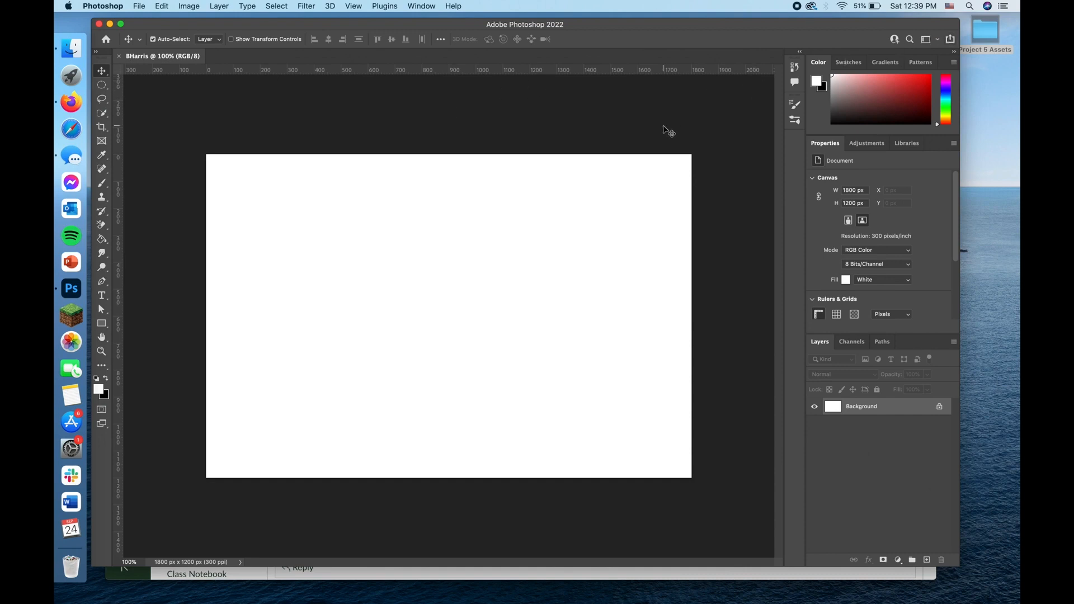
Step: Place Photo of my profile.heic from the Project 5 Assets folder onto the canvas
double_click(987, 35)
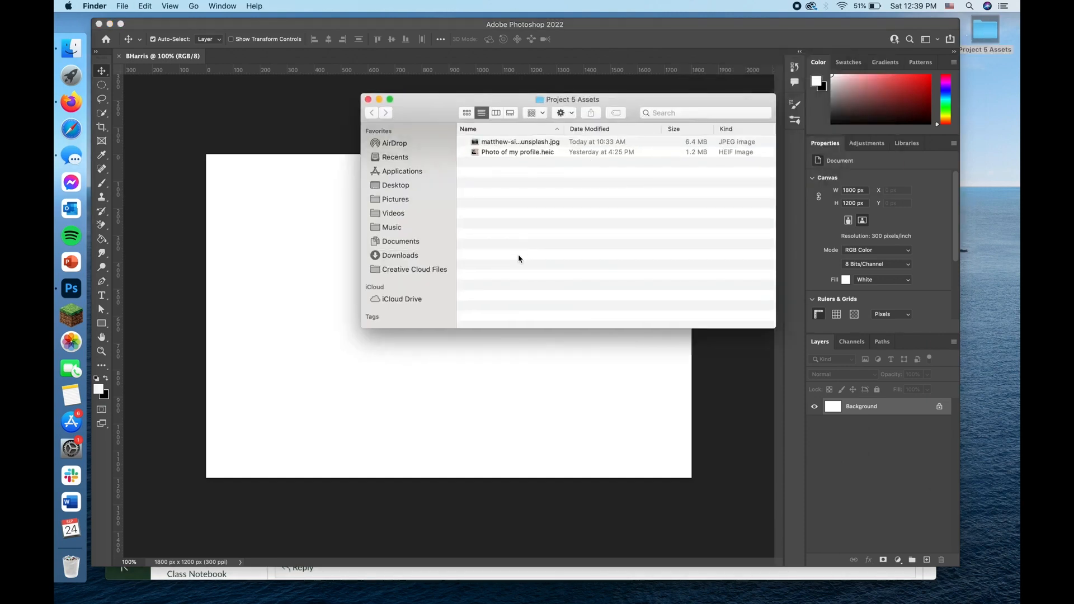
left_click(499, 157)
left_click_drag(478, 158, 434, 203)
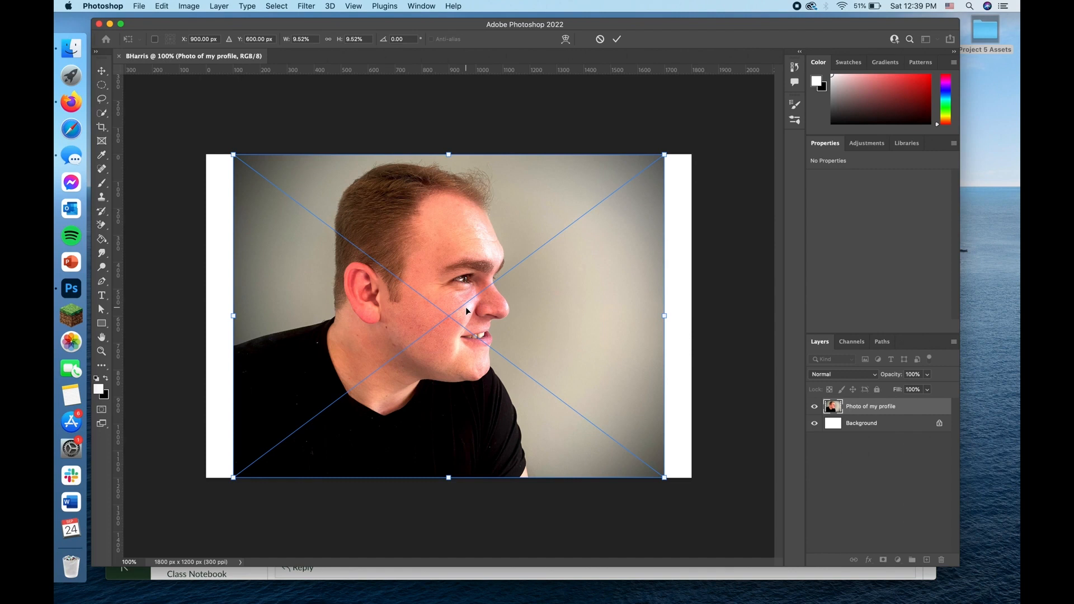
Step: Scale the placed profile photo to about 10.15% and position it toward the canvas's lower-left corner, with its centre at about X 792.5 px, Y 753.5 px
left_click_drag(666, 155, 555, 270)
left_click_drag(631, 212, 700, 141)
left_click_drag(505, 236, 460, 288)
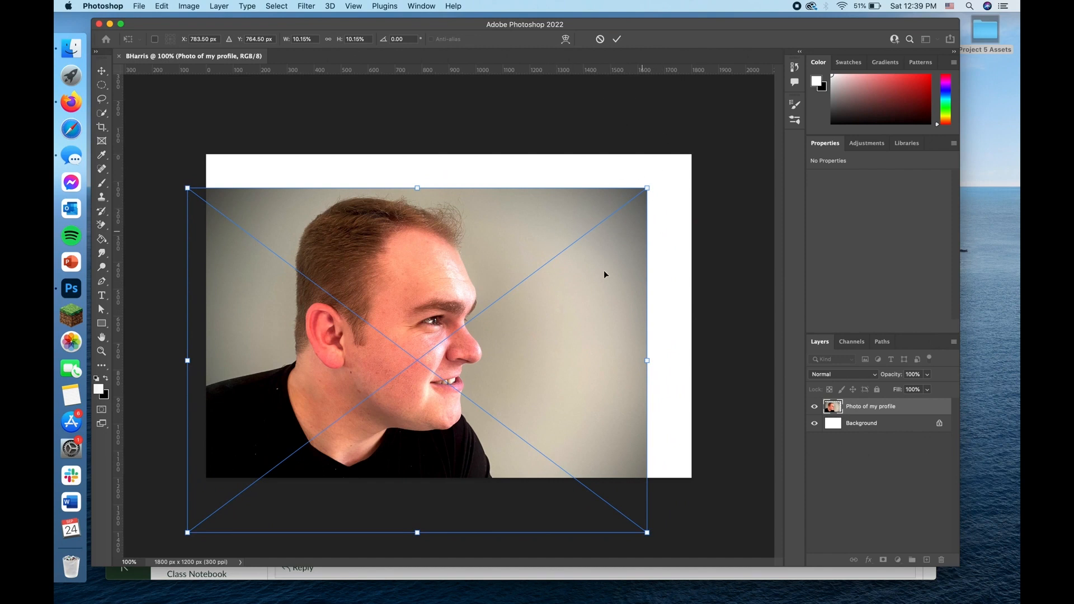
mouse_move(432, 290)
left_mouse_down()
mouse_move(430, 276)
mouse_move(430, 296)
mouse_move(570, 291)
mouse_move(434, 289)
left_mouse_up()
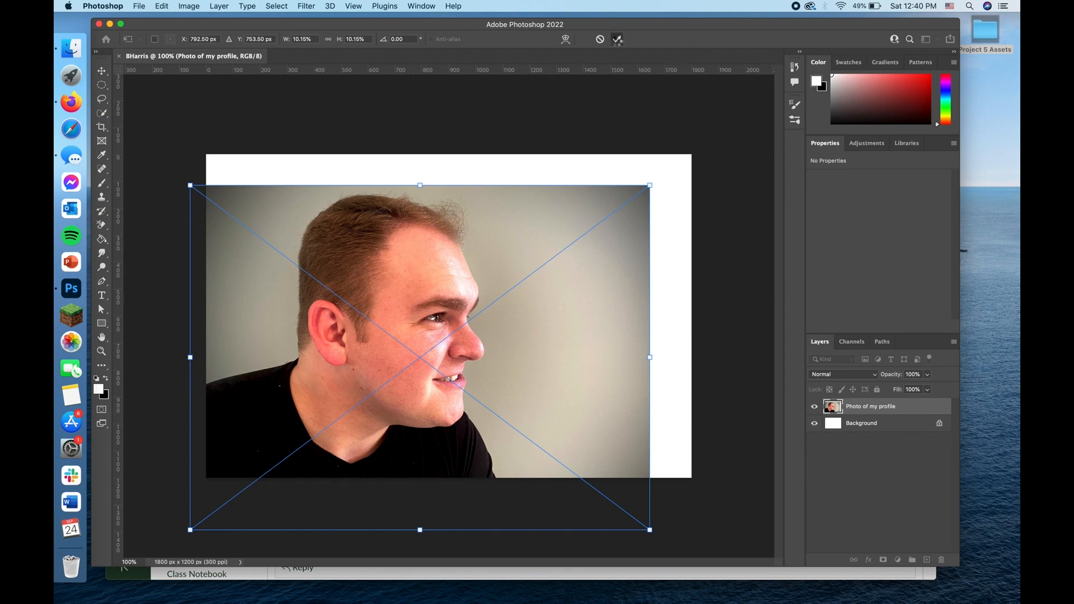
left_click(617, 39)
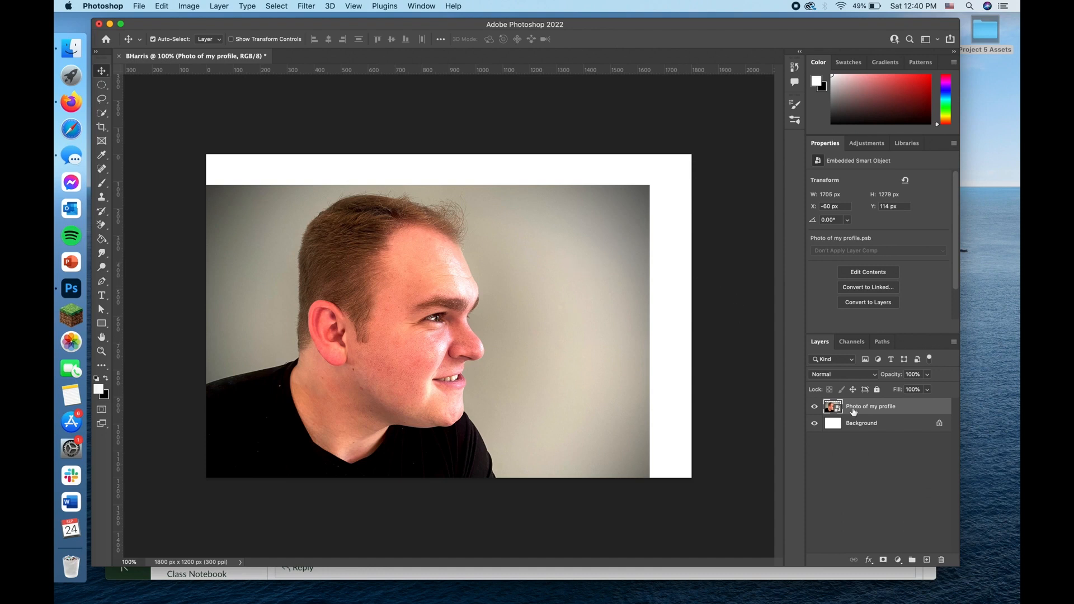
Step: Add a white (ffffff) Solid Color fill layer directly above the Background layer
left_click(882, 428)
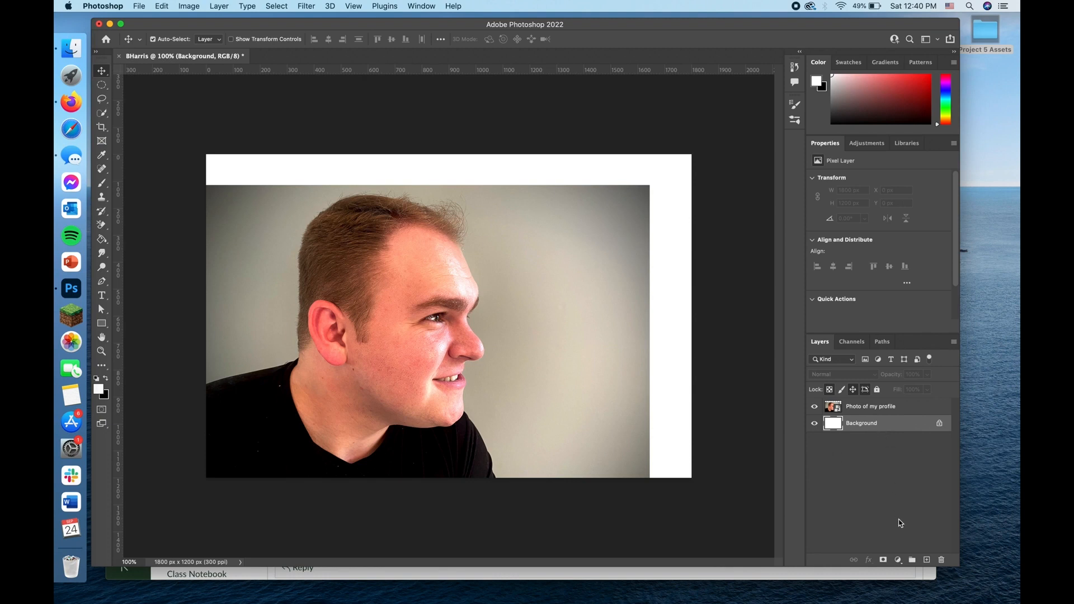
left_click(897, 560)
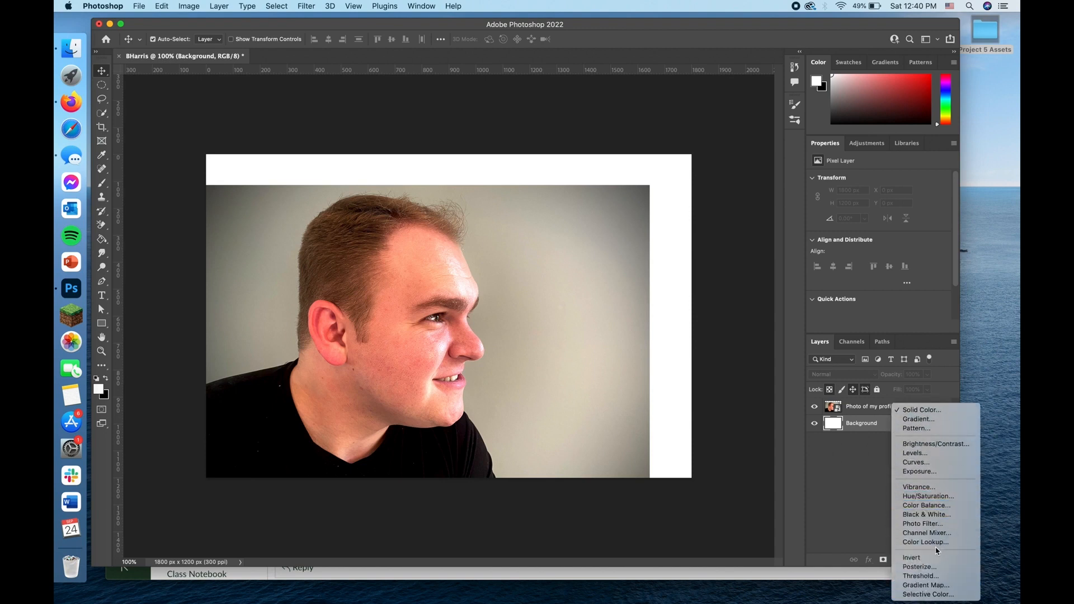
left_click(921, 413)
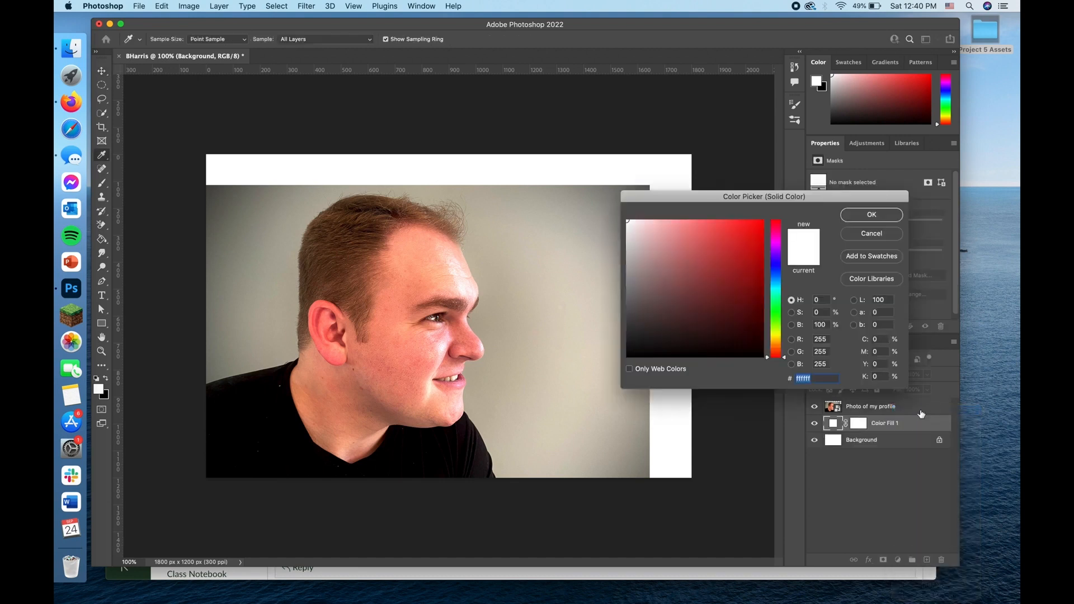
left_click_drag(663, 260, 595, 198)
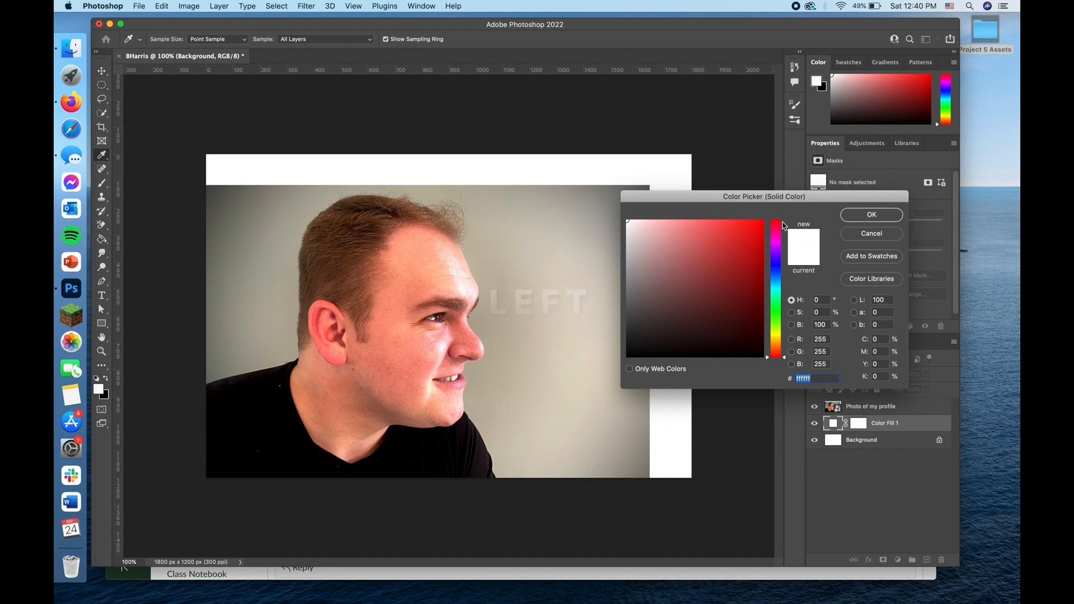
left_click(877, 217)
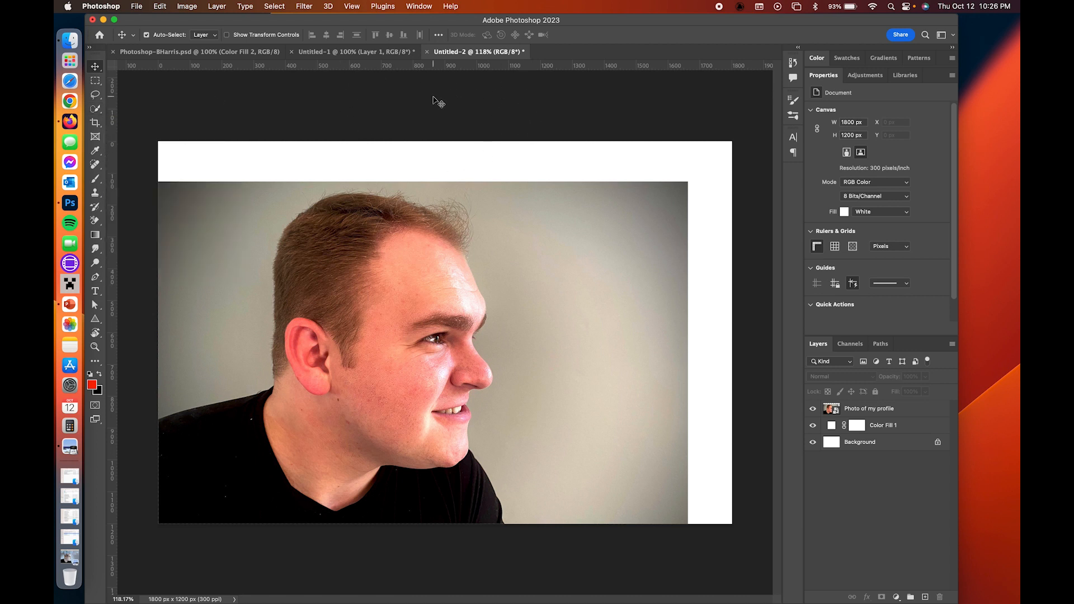
Step: Apply the Essentials (Default) workspace to the open composite document
left_click(434, 5)
mouse_move(431, 31)
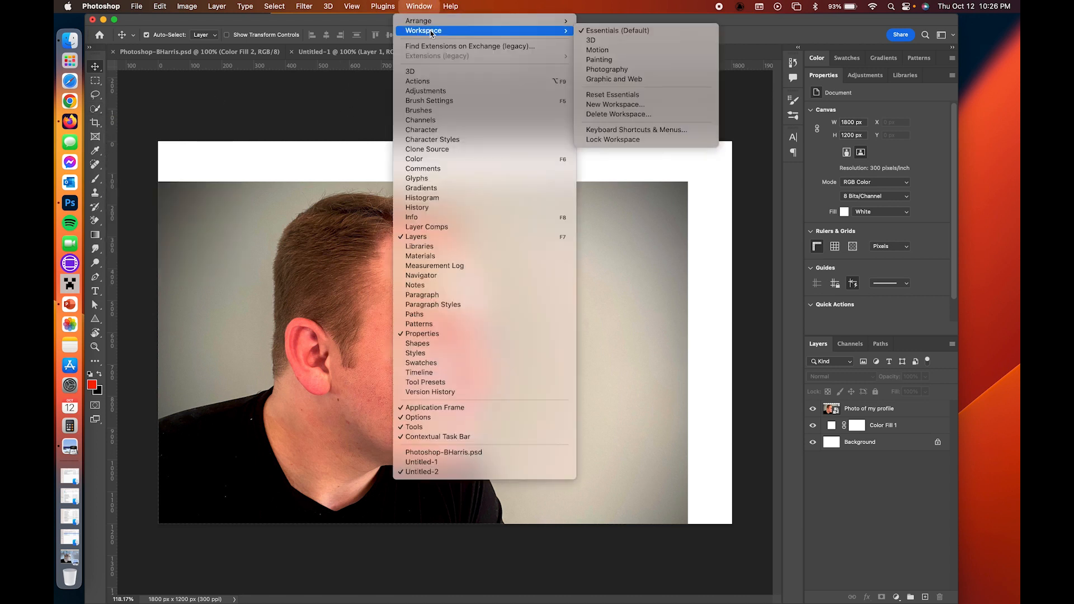
left_click(625, 33)
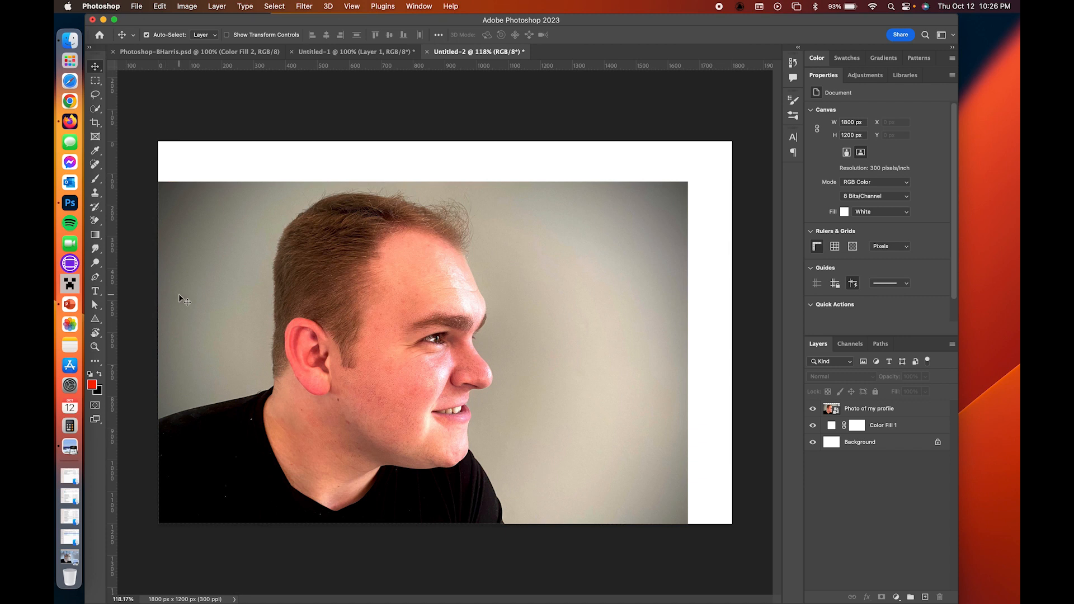
Step: Rasterize the Photo of my profile layer
left_click(837, 412)
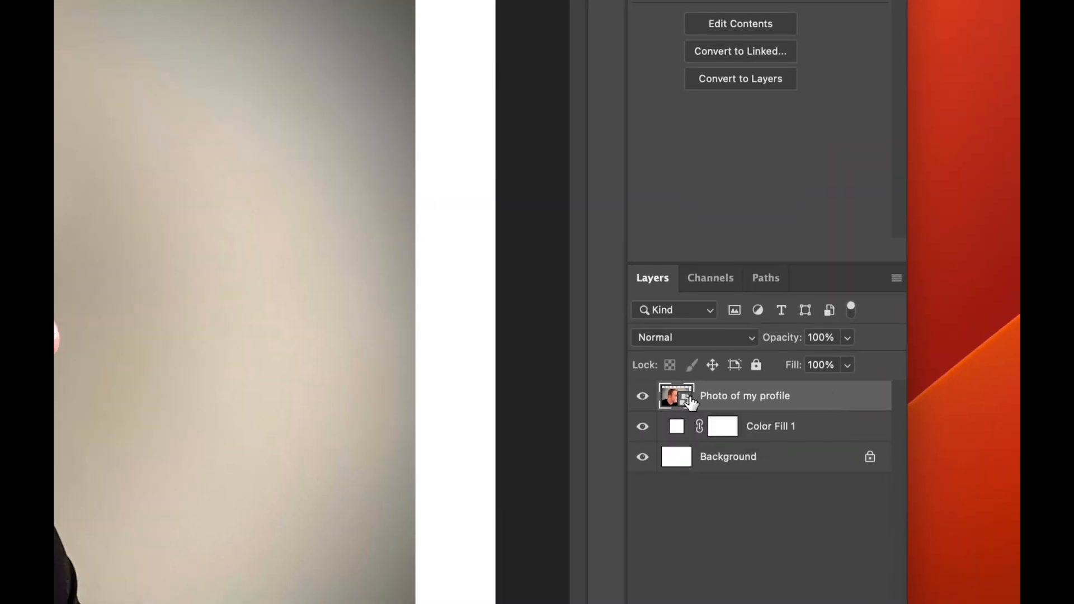
right_click(825, 398)
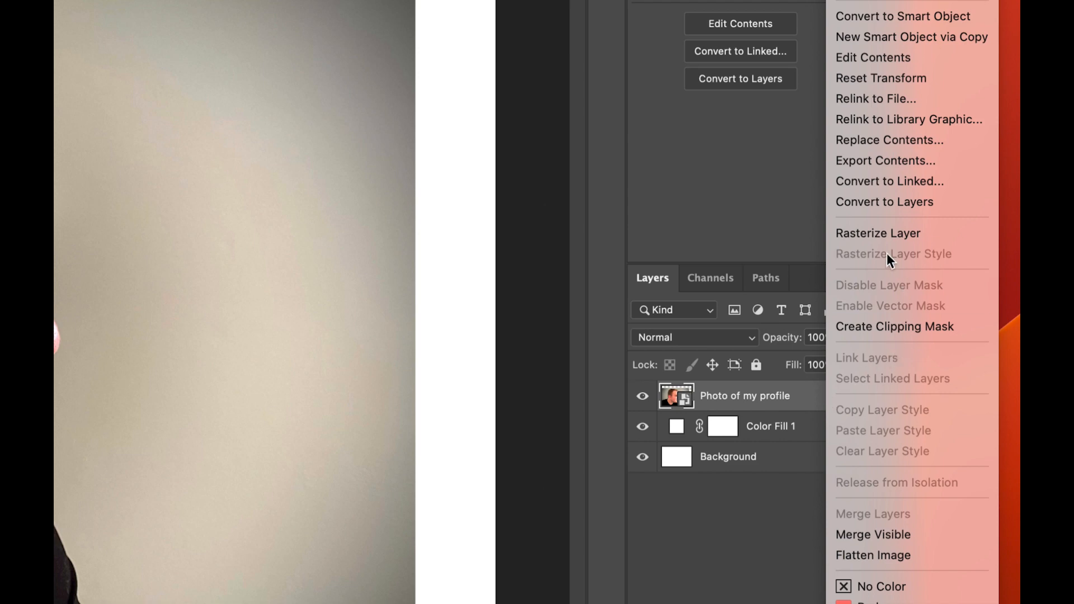
left_click(881, 232)
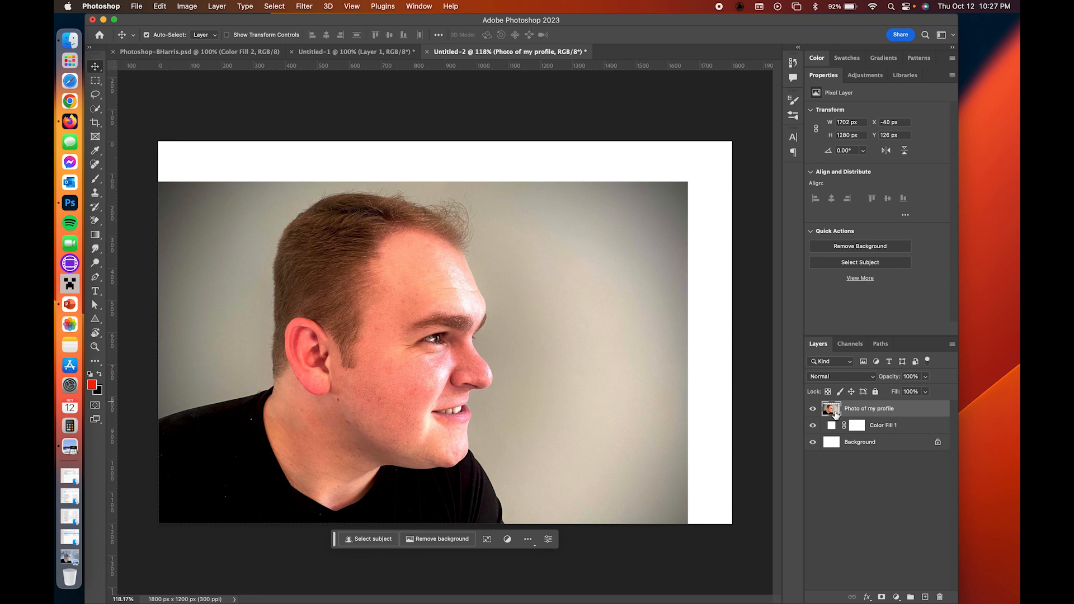
Step: Make the Photo of my profile layer the active layer
right_click(915, 412)
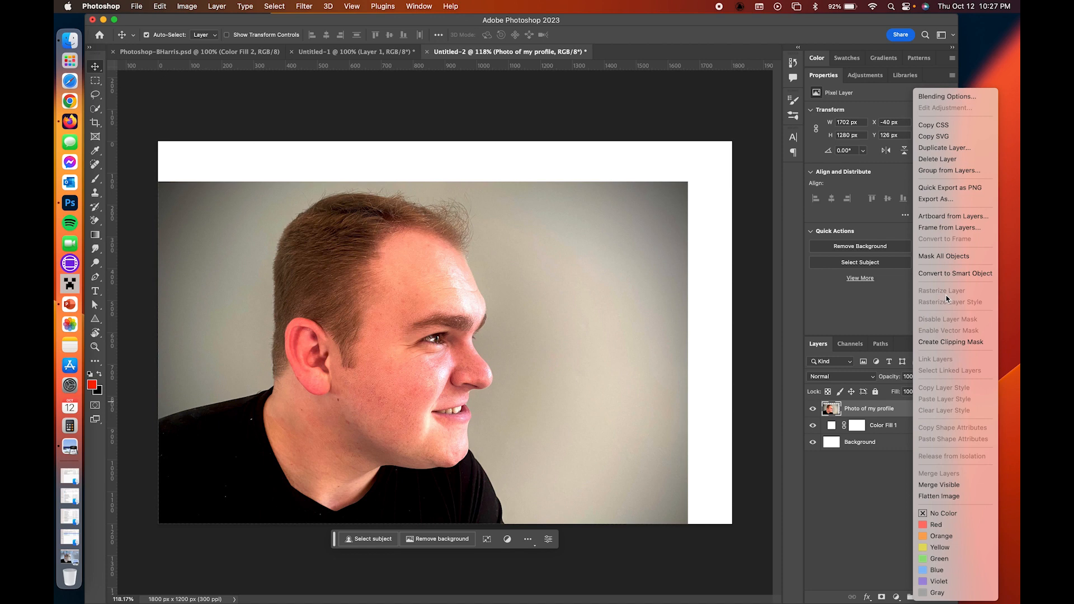
left_click(884, 410)
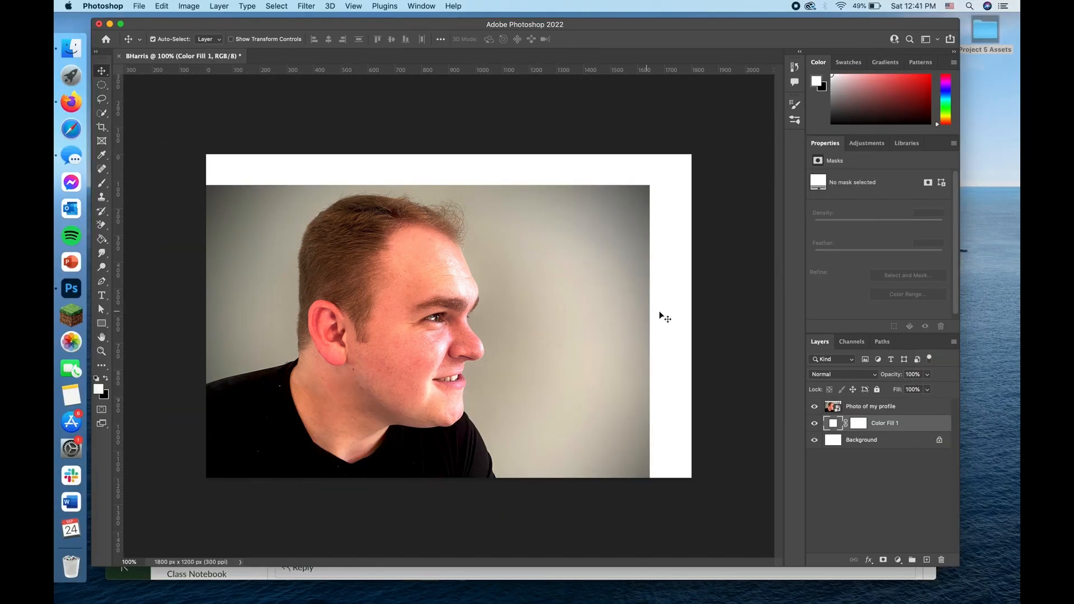
left_click(828, 412)
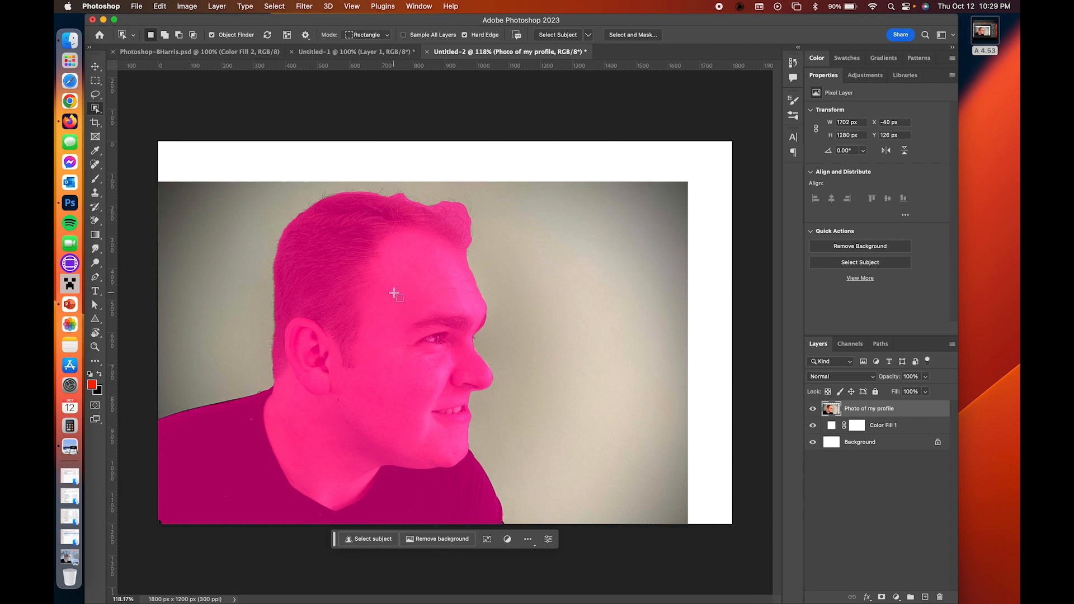
Step: Try selecting the man in the profile photo with the Object Selection tool, and clear the selection
left_click(330, 298)
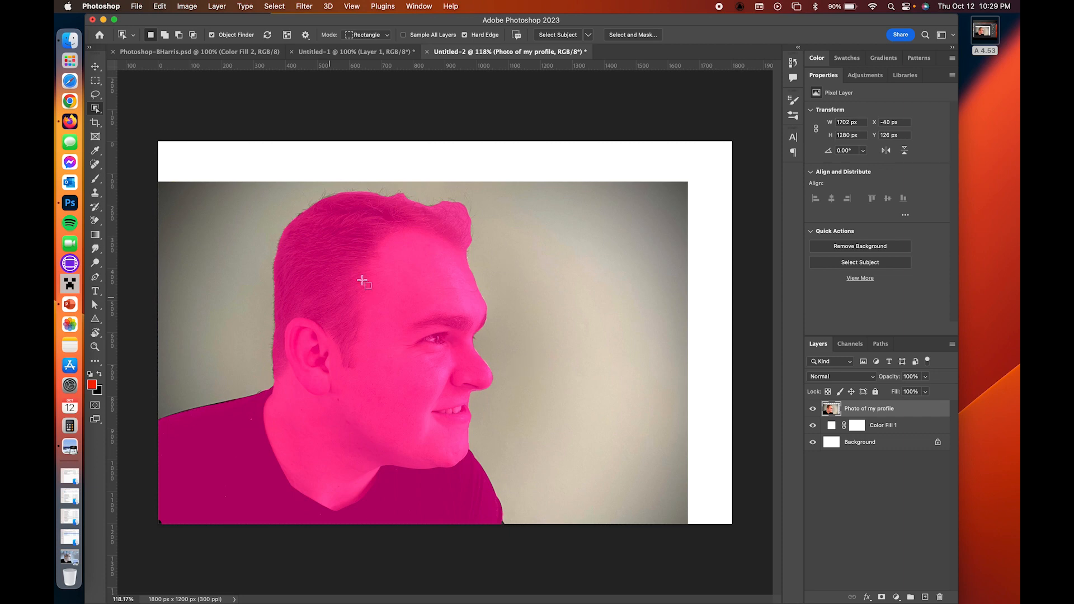
left_click(384, 274)
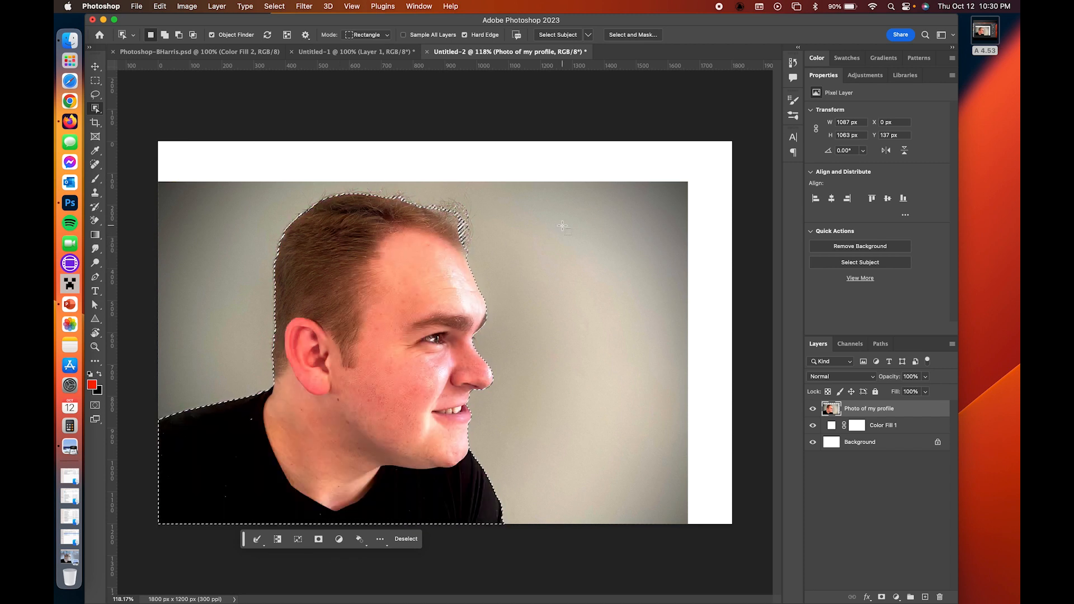
key("super+d")
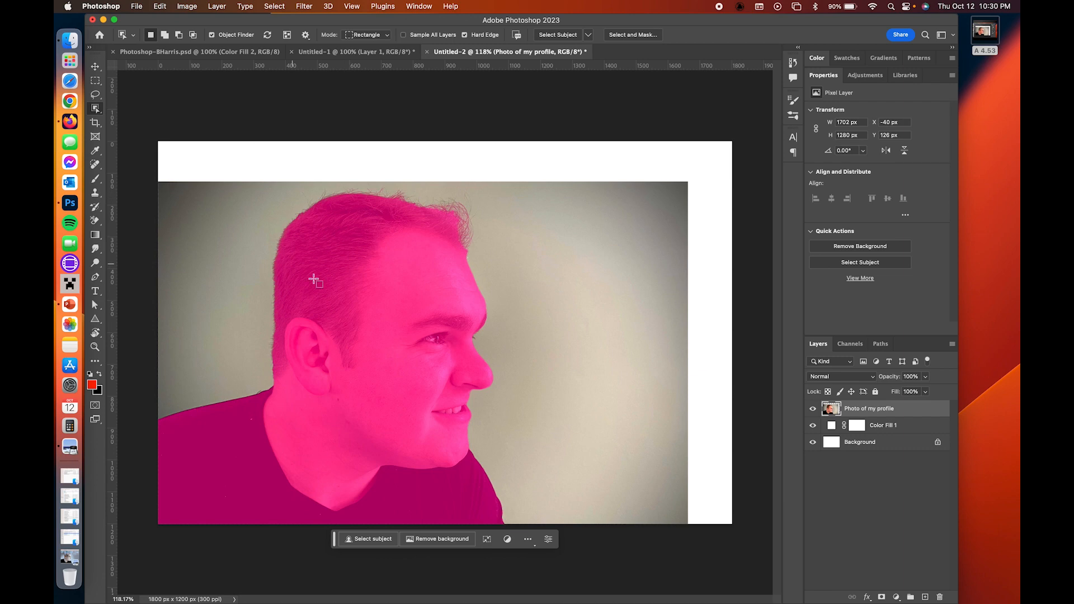
Step: Select the man's head, neck and shirt in the profile photo with the Quick Selection tool
left_click(96, 111)
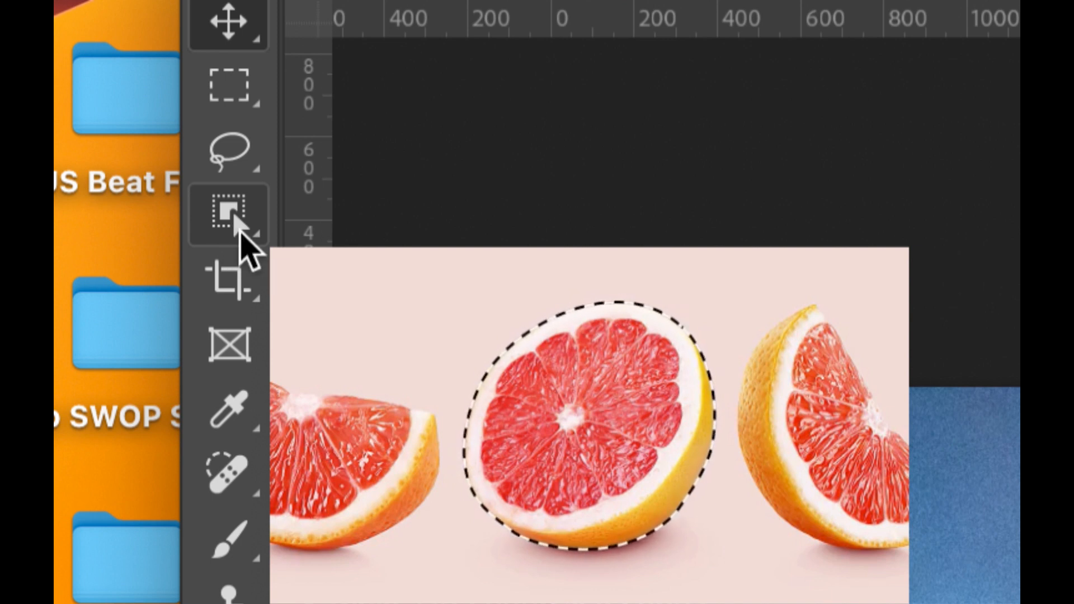
left_click(239, 234)
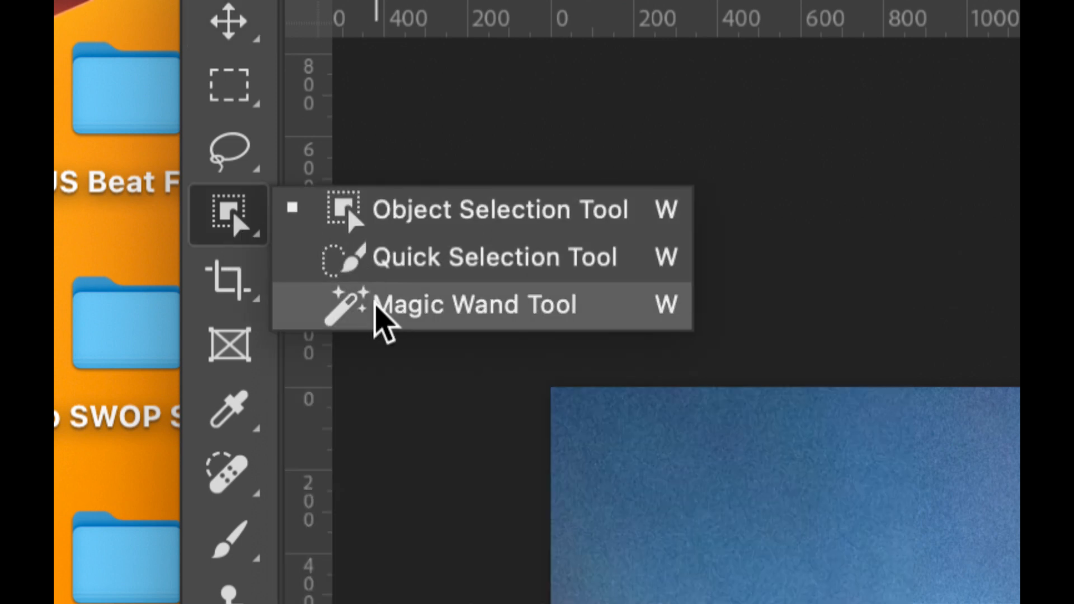
left_click(440, 270)
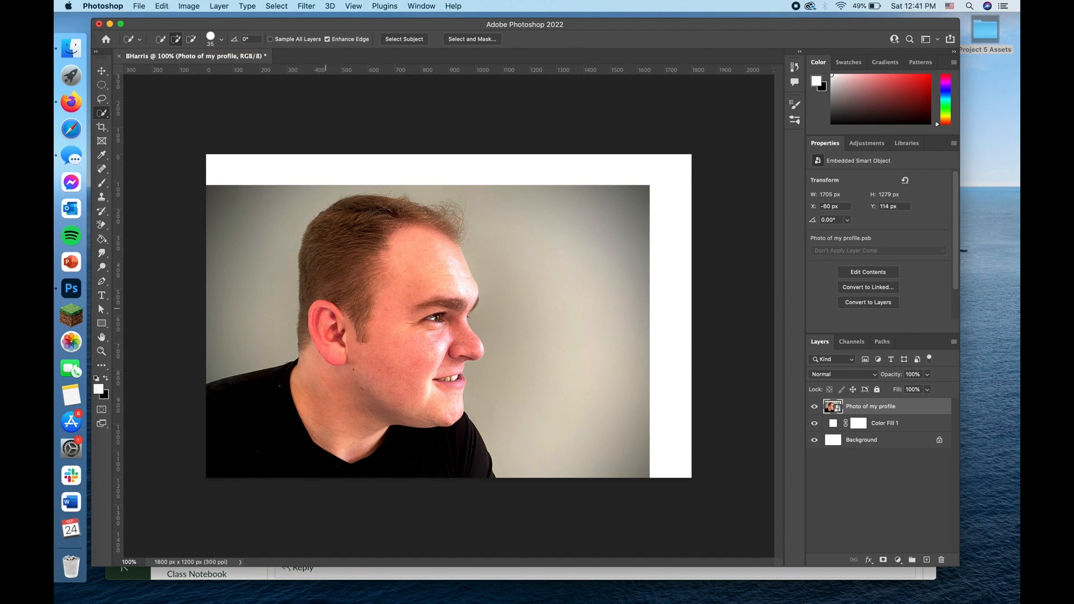
mouse_move(241, 409)
left_mouse_down()
mouse_move(320, 383)
mouse_move(335, 296)
mouse_move(330, 252)
mouse_move(348, 225)
left_mouse_up()
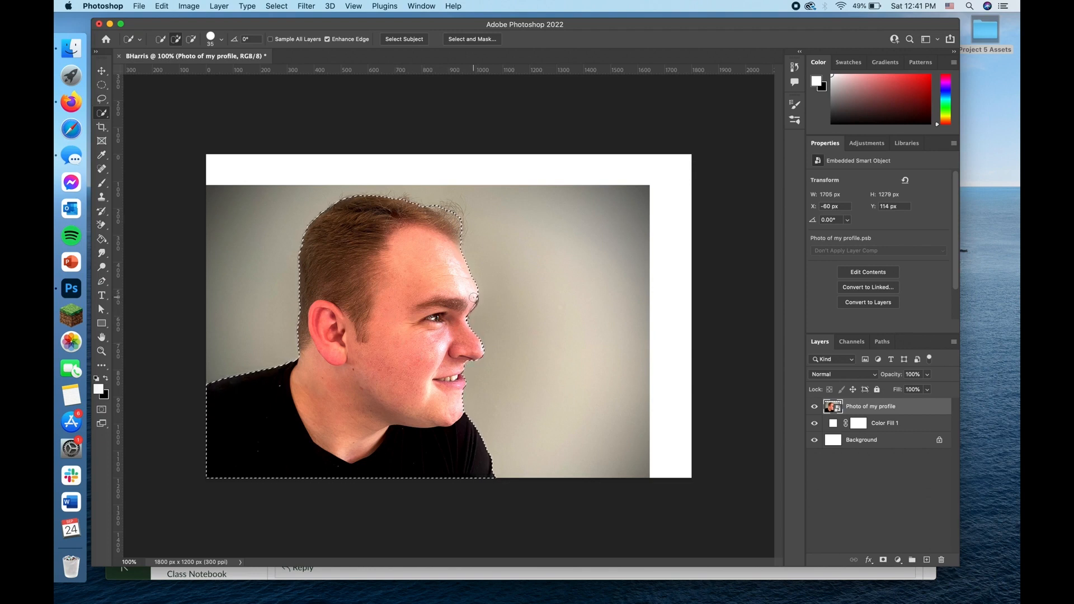
Step: Examine the selection edge around the man's hair, forehead, nose and mouth up close
scroll(473, 297, "up", 5)
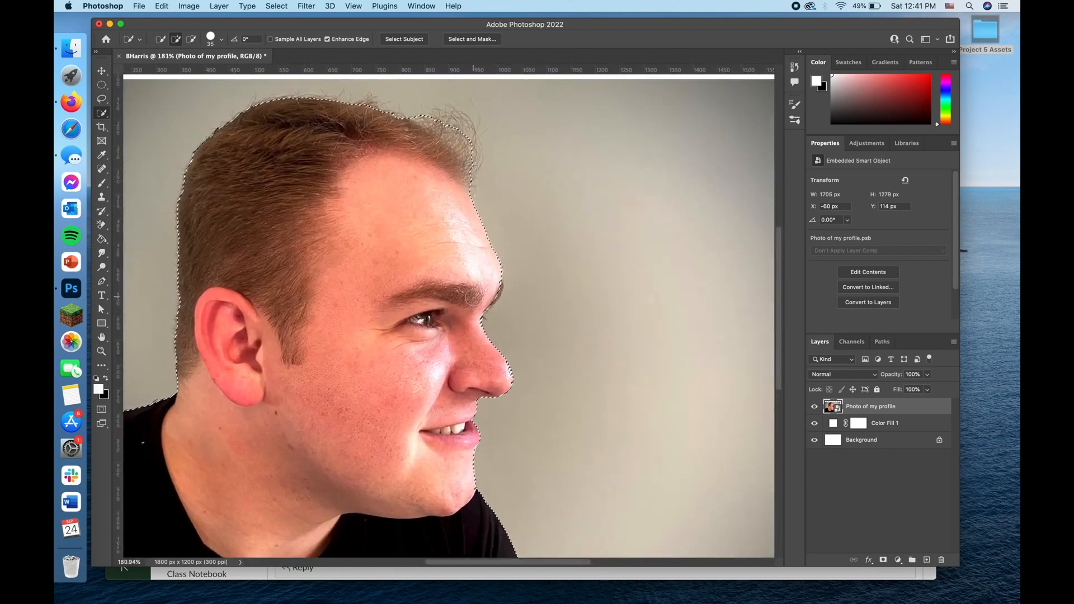
scroll(474, 297, "down", 3)
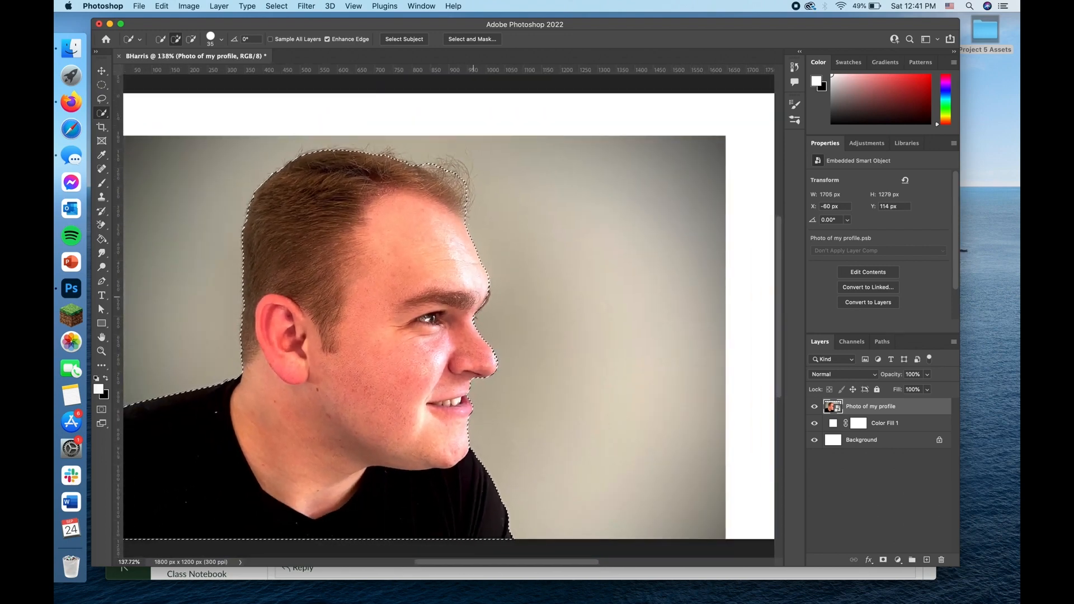
key("super+equal")
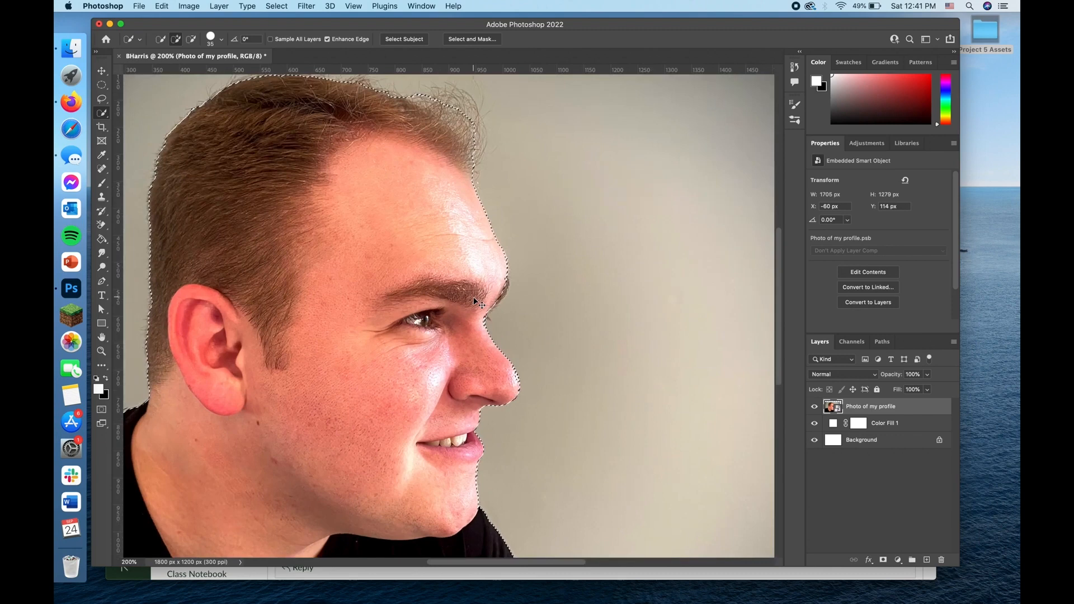
key("super+minus")
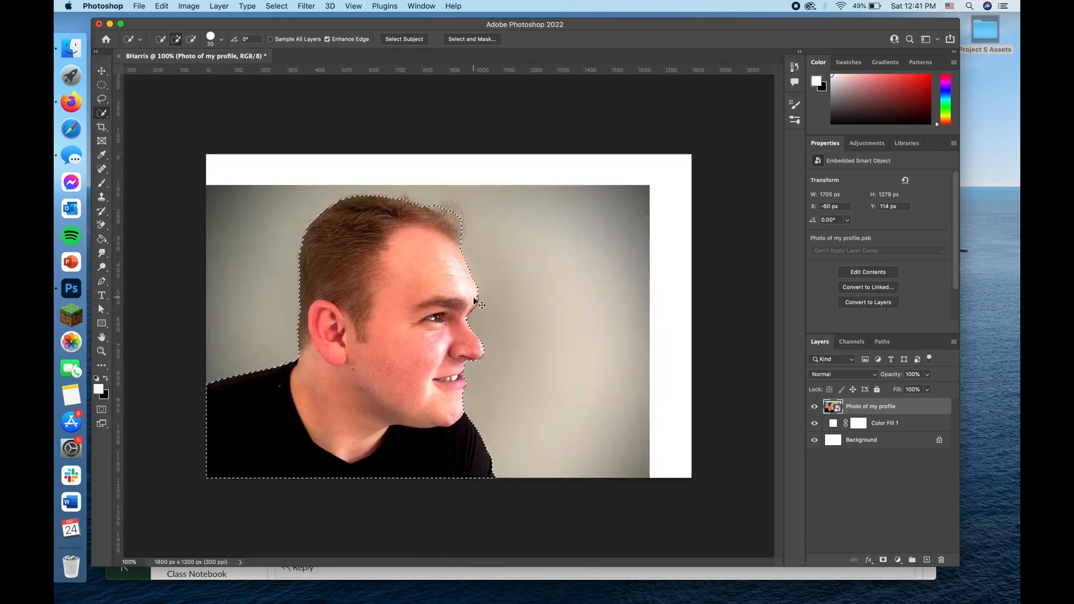
key("super+equal")
key("super+minus")
key("super+equal")
key("super+equal")
key("super+equal")
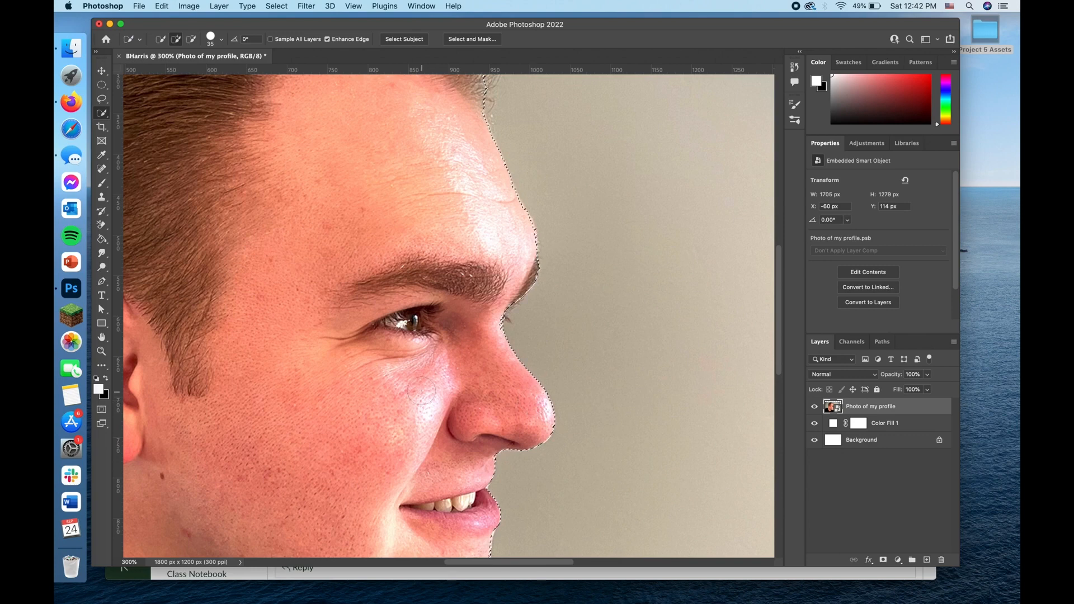
key("super+minus")
key("super+minus")
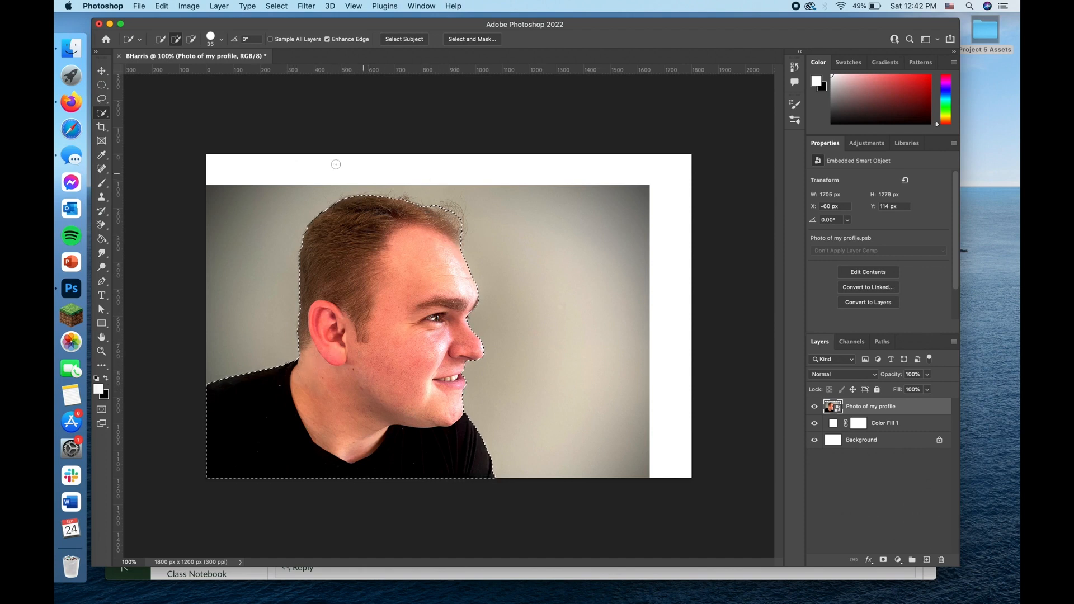
Step: Subtract the background beside the nose from the selection and copy the selected man to a new layer
left_click(191, 41)
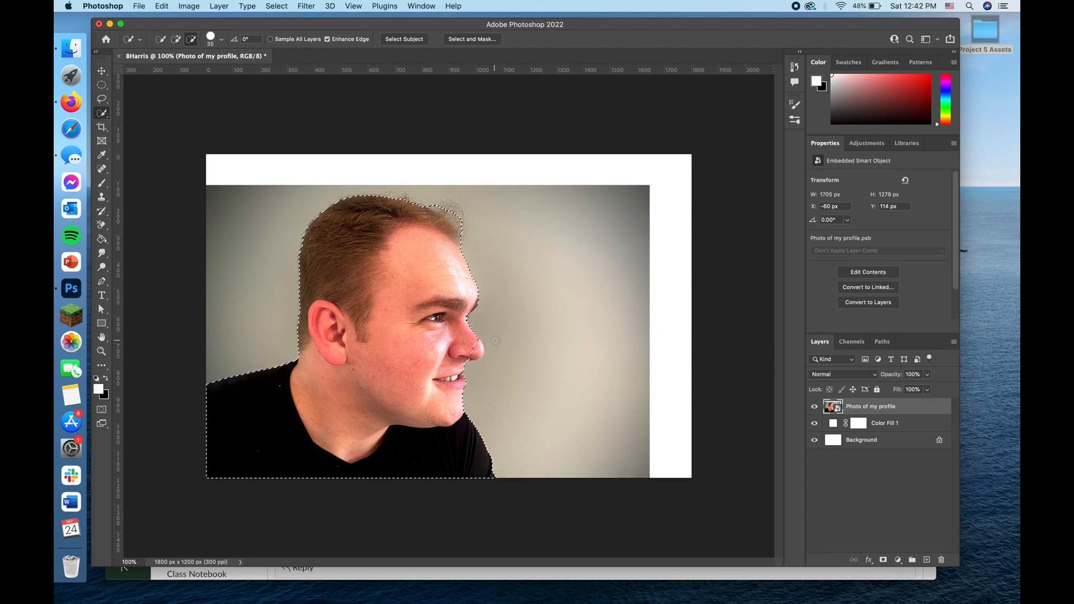
left_click(495, 340)
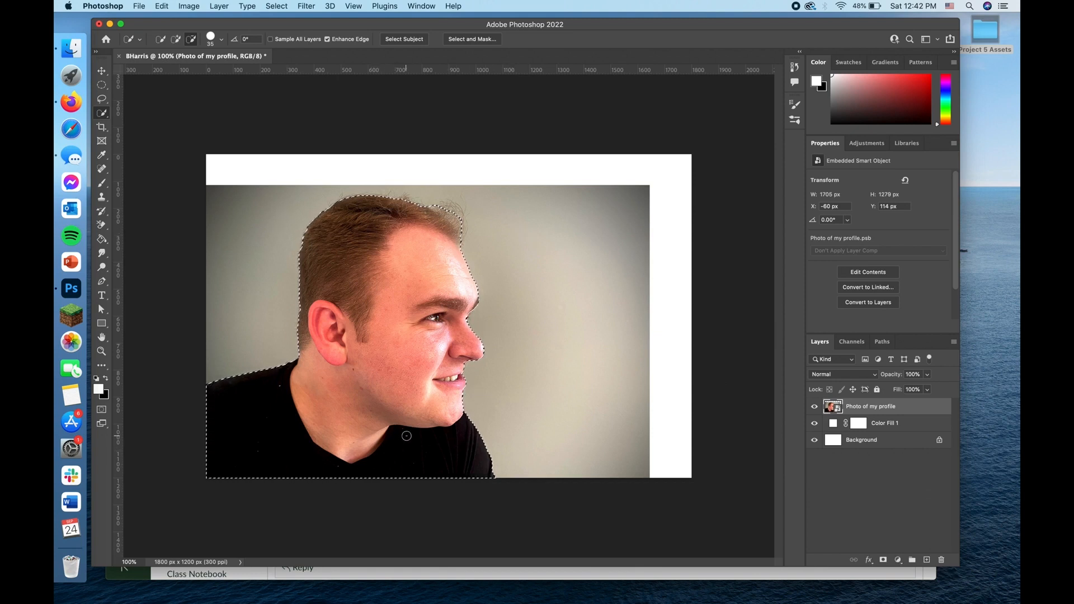
key("super+j")
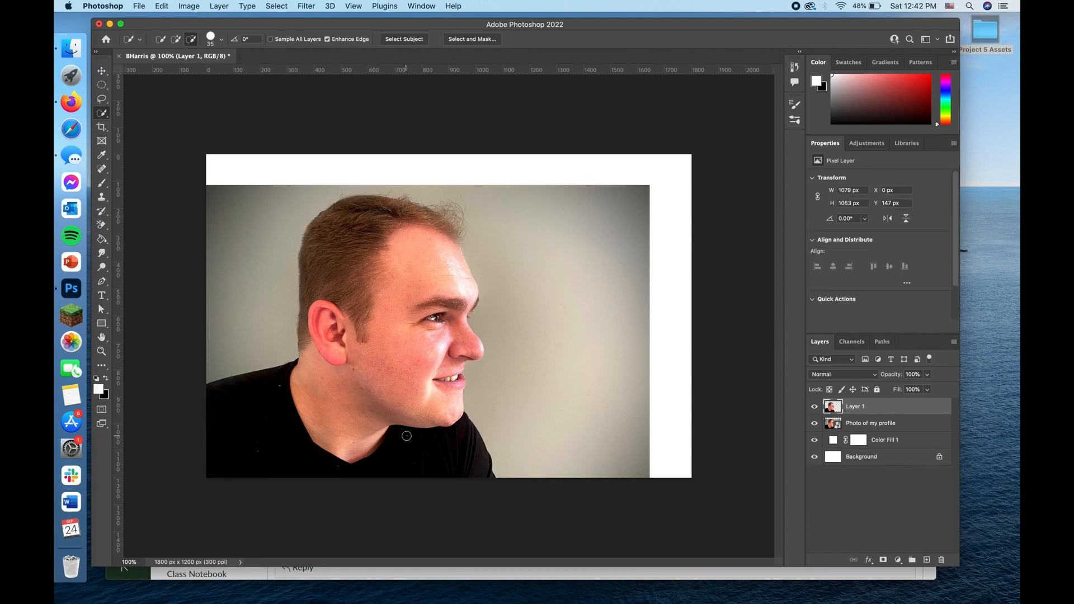
Step: Compare the cutout layer with the original by toggling the visibility of the Photo of my profile layer
left_click(830, 425)
left_click(814, 423)
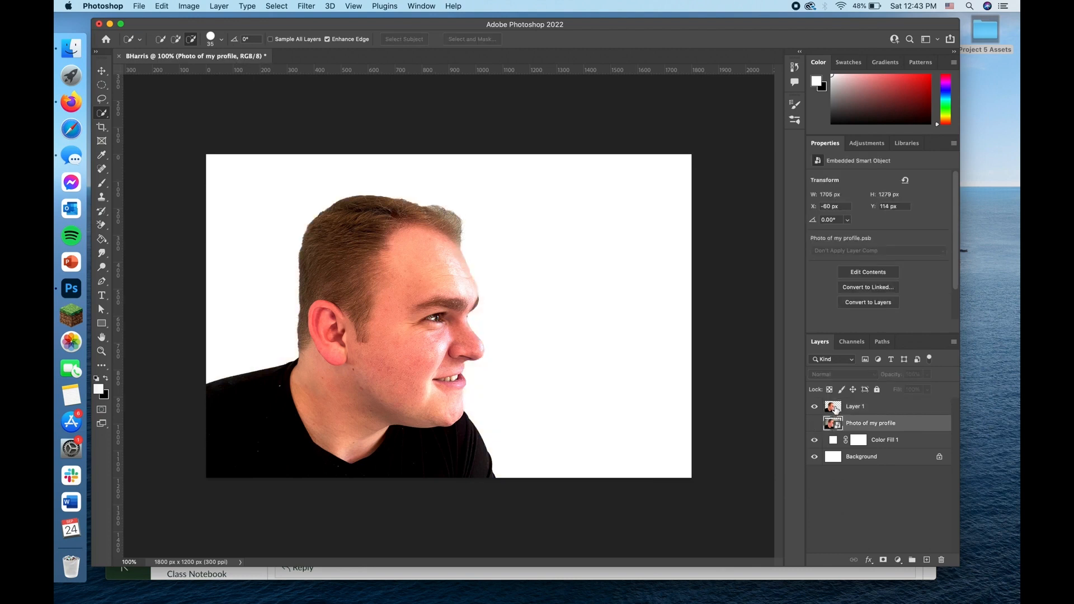
left_click(836, 410)
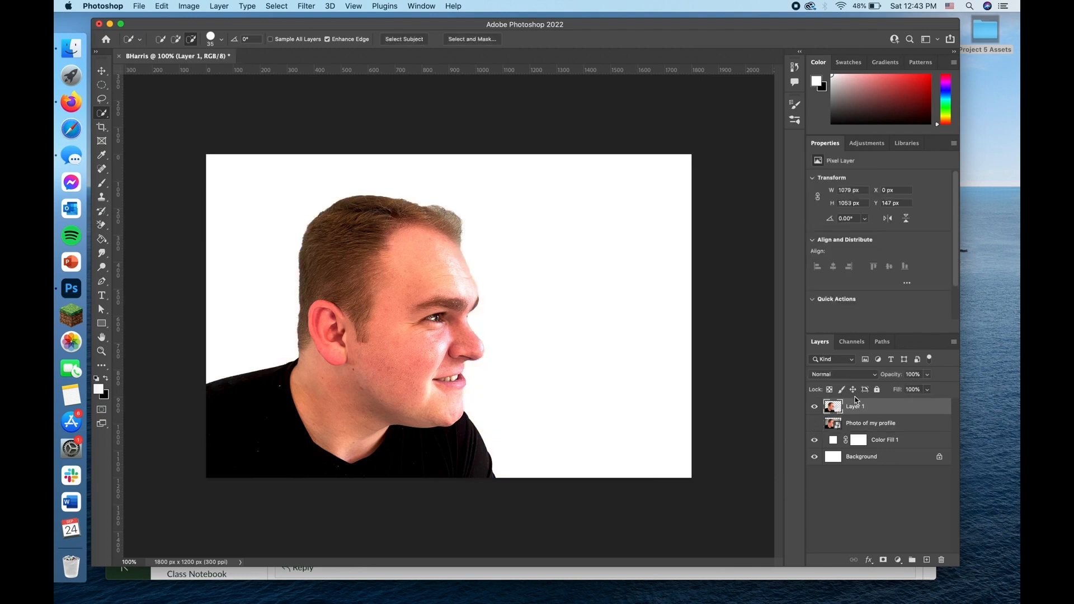
left_click(830, 425)
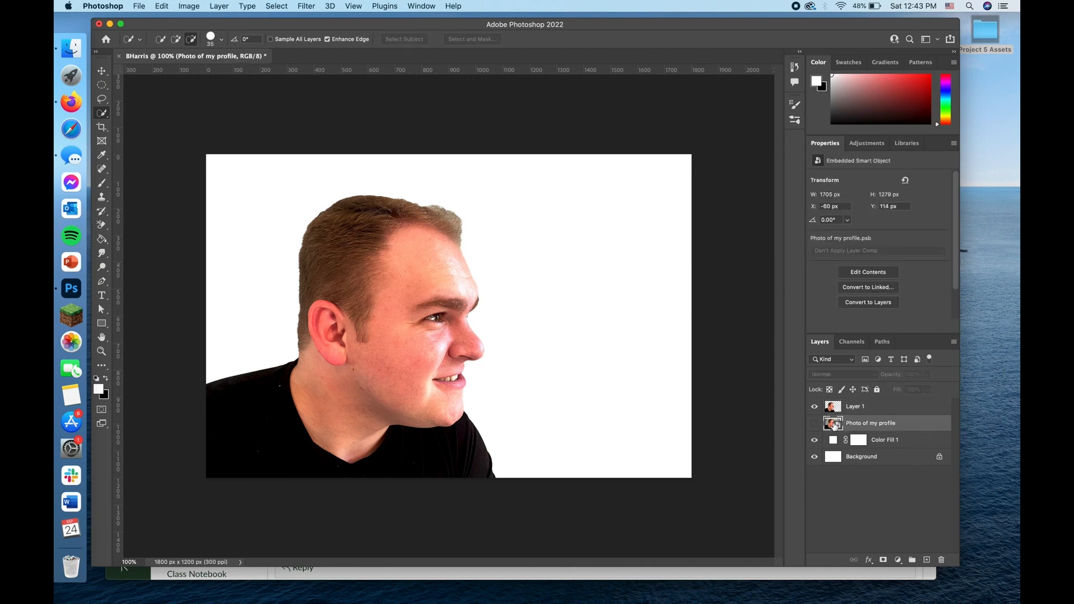
left_click(834, 409)
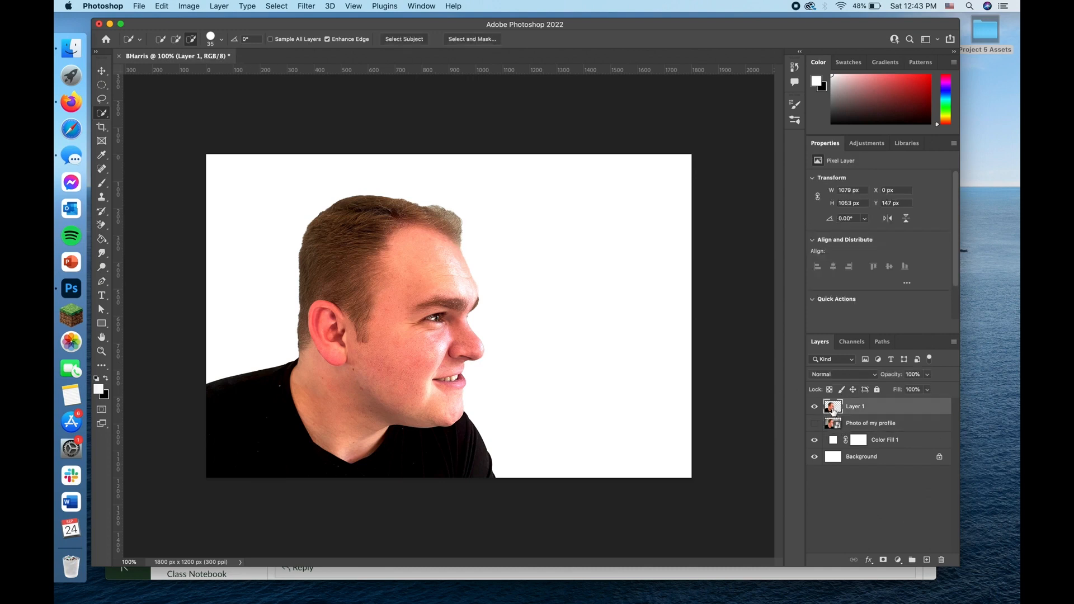
left_click(814, 423)
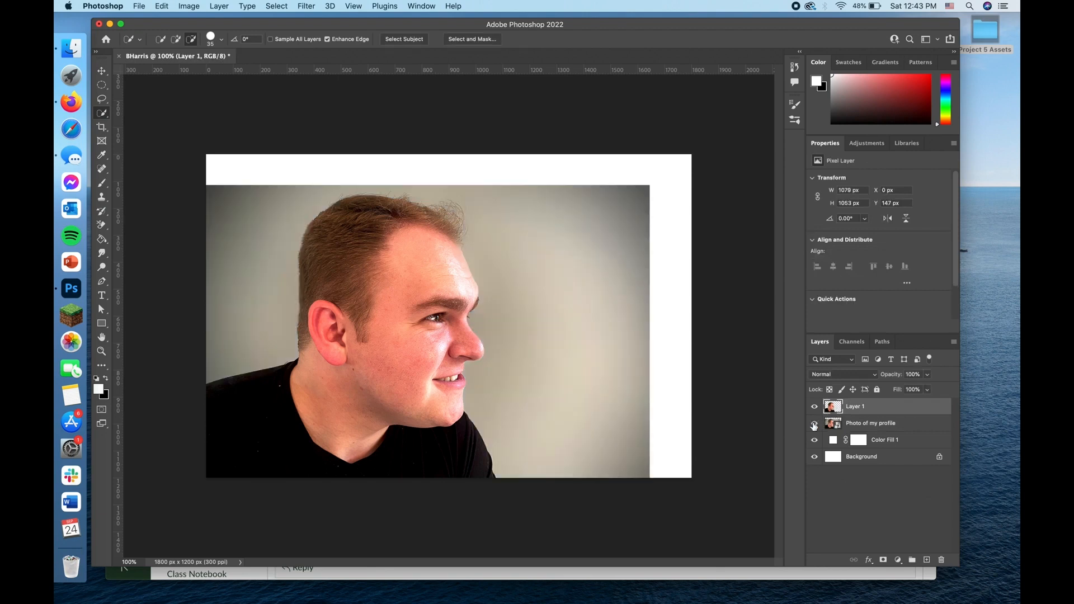
left_click(813, 425)
Step: Delete the original Photo of my profile layer and make the cutout Layer 1 active
left_click(830, 426)
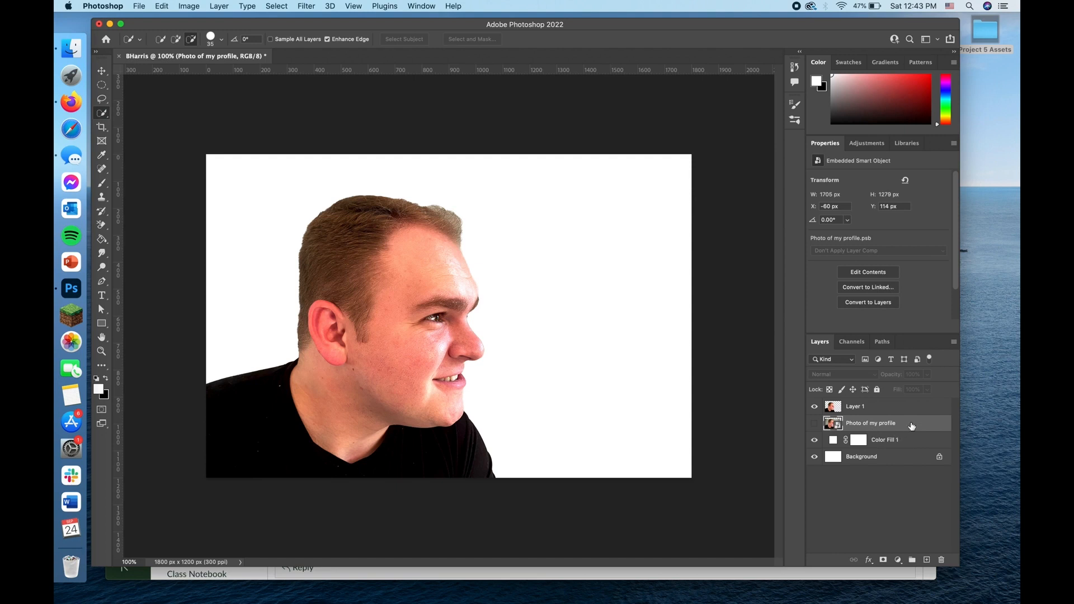
left_click(941, 560)
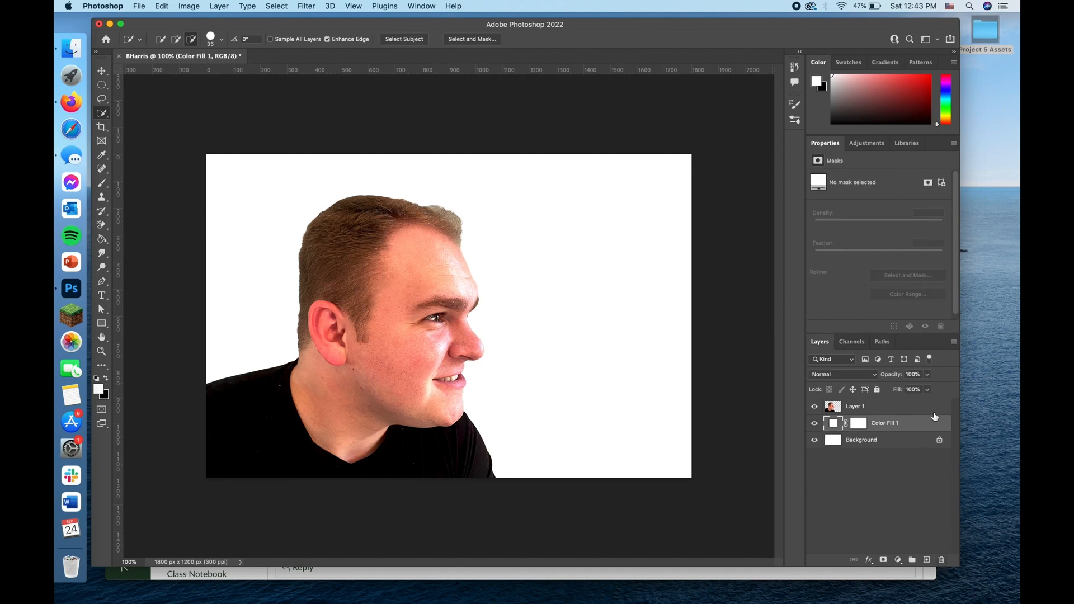
left_click(895, 406)
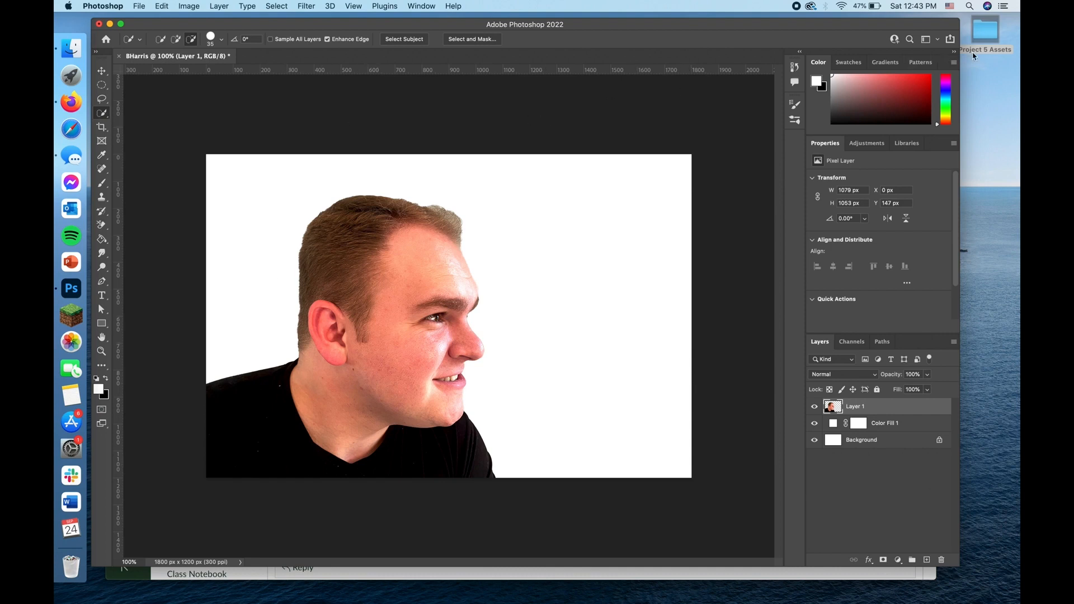
Step: Place the Unsplash lake cabin JPEG from the Project 5 Assets folder onto the canvas above Layer 1
double_click(993, 37)
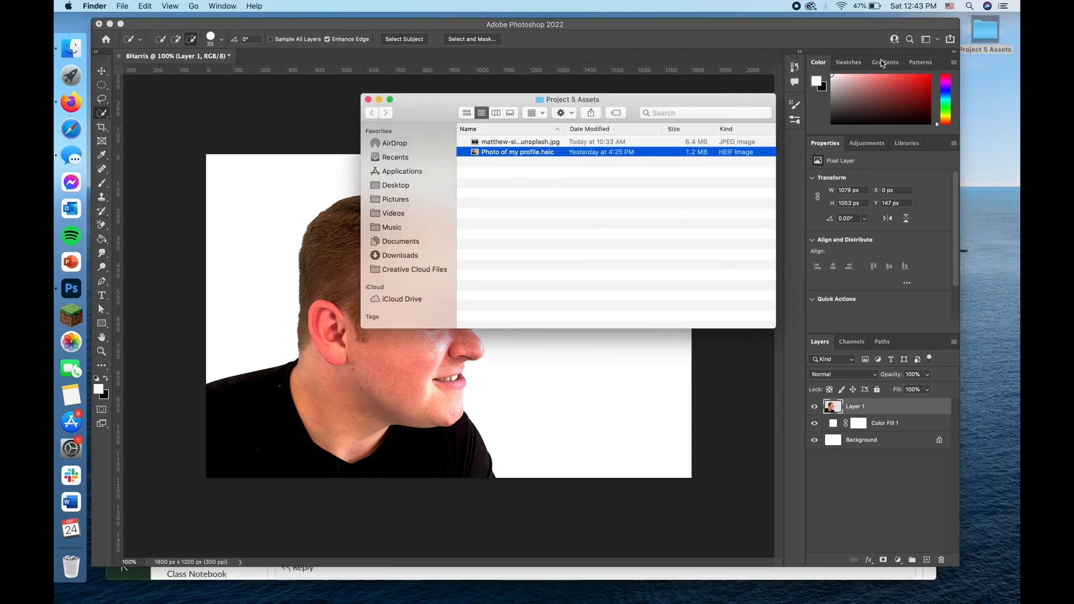
left_click(502, 141)
left_click_drag(493, 142, 224, 264)
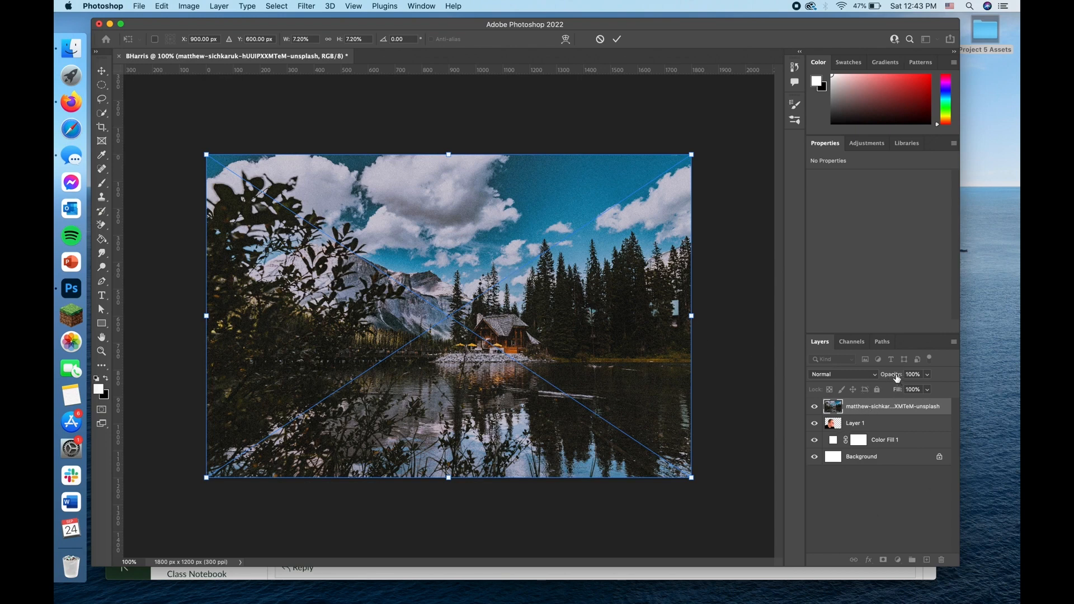
Step: Set the placed lake cabin photo's opacity to 50% and flip it horizontally
left_click_drag(897, 379, 868, 379)
left_click_drag(869, 379, 869, 379)
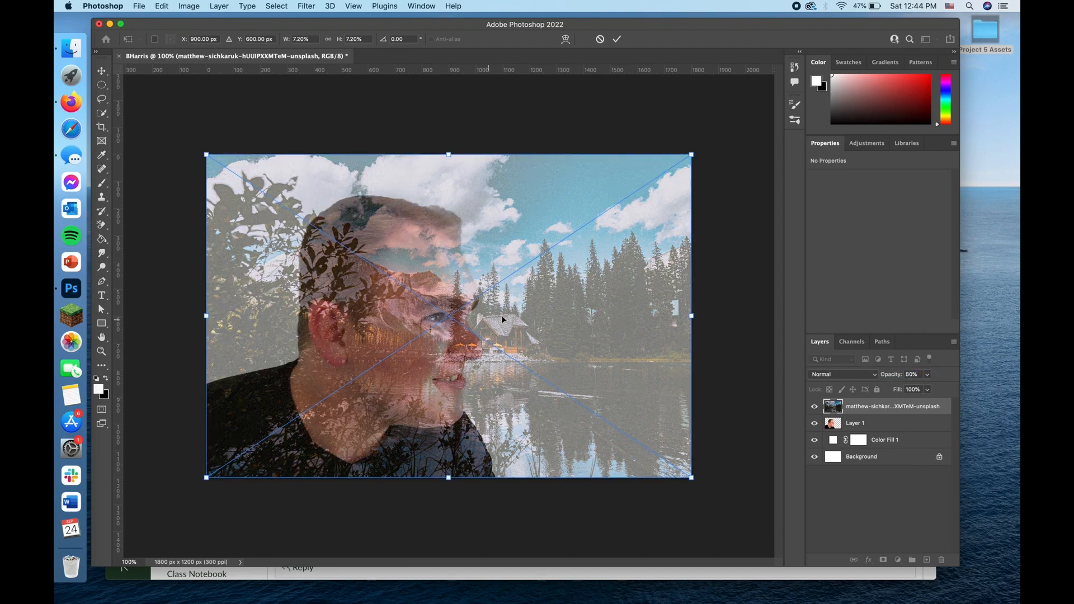
mouse_move(545, 303)
left_mouse_down()
mouse_move(487, 321)
mouse_move(565, 311)
mouse_move(520, 244)
mouse_move(478, 320)
mouse_move(447, 288)
mouse_move(442, 299)
mouse_move(473, 281)
mouse_move(411, 274)
mouse_move(400, 232)
mouse_move(442, 286)
mouse_move(427, 256)
mouse_move(576, 293)
mouse_move(555, 297)
left_mouse_up()
right_click(556, 297)
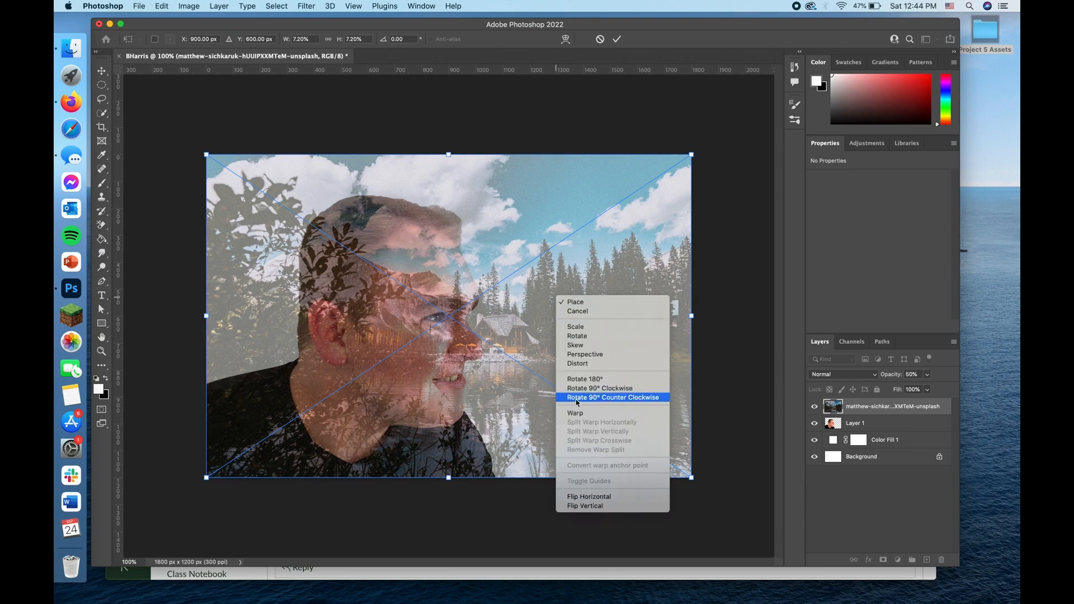
left_click(598, 498)
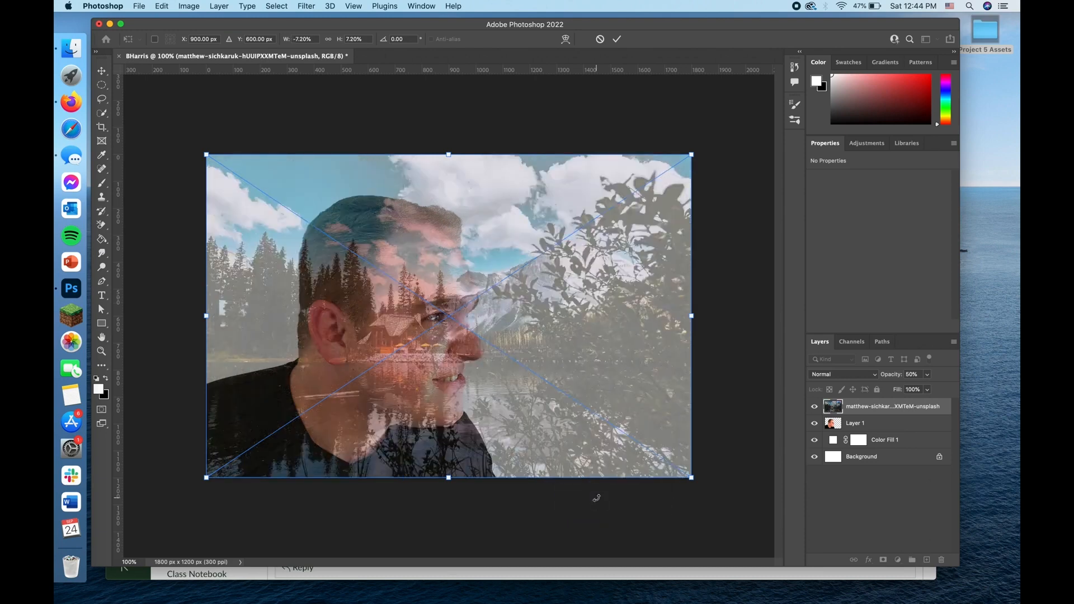
Step: Scale the lake photo to about 9.58% and position its centre at about X 749 px, Y 434.5 px, with the cabin over the man's head
left_click_drag(400, 334, 340, 311)
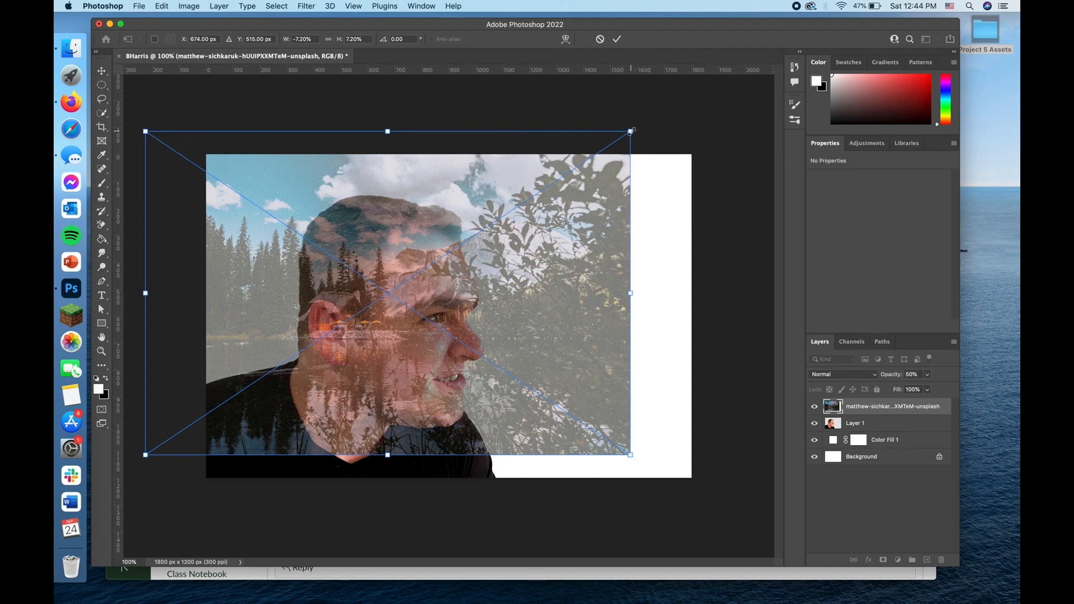
left_click_drag(632, 131, 754, 48)
left_click_drag(521, 232, 475, 260)
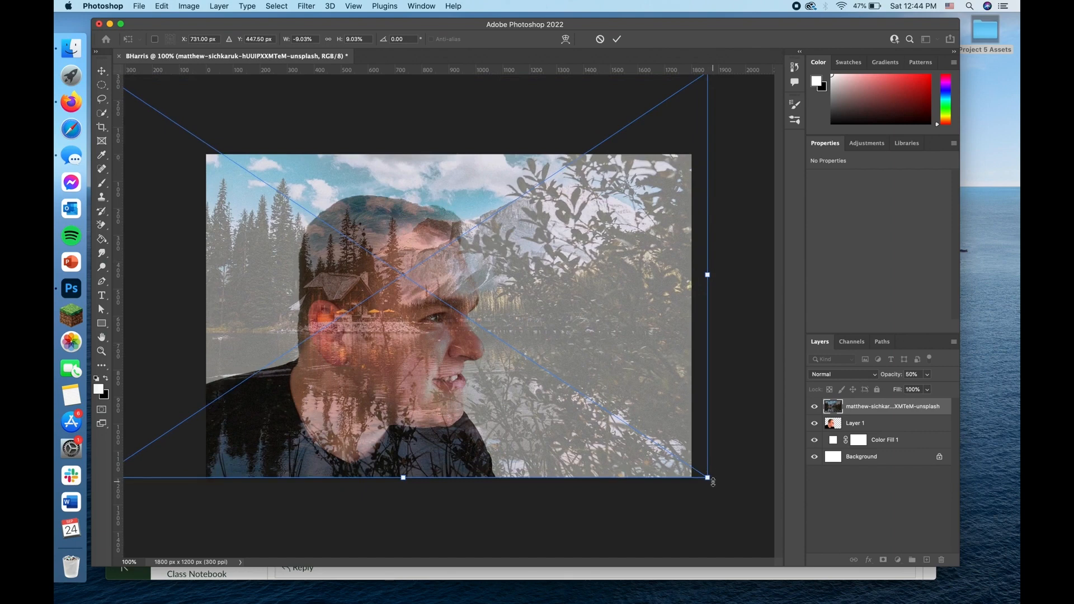
left_click_drag(708, 481, 732, 496)
left_click_drag(617, 417, 608, 405)
left_click_drag(724, 482, 736, 491)
left_click_drag(629, 412, 628, 410)
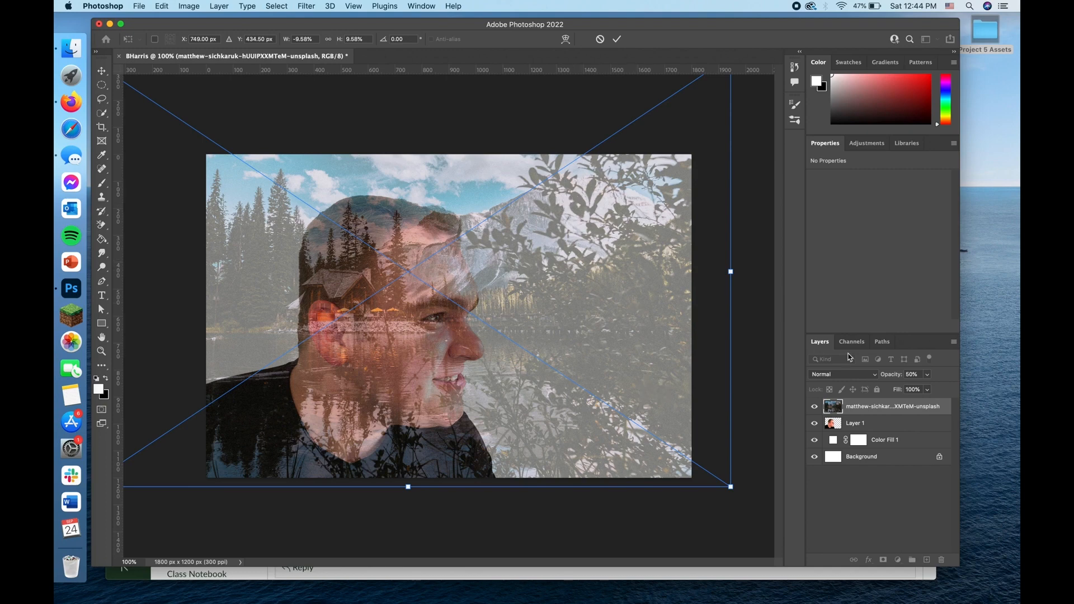
Step: Restore the lake cabin photo's opacity to 100% and commit its transform
left_click_drag(890, 378, 918, 378)
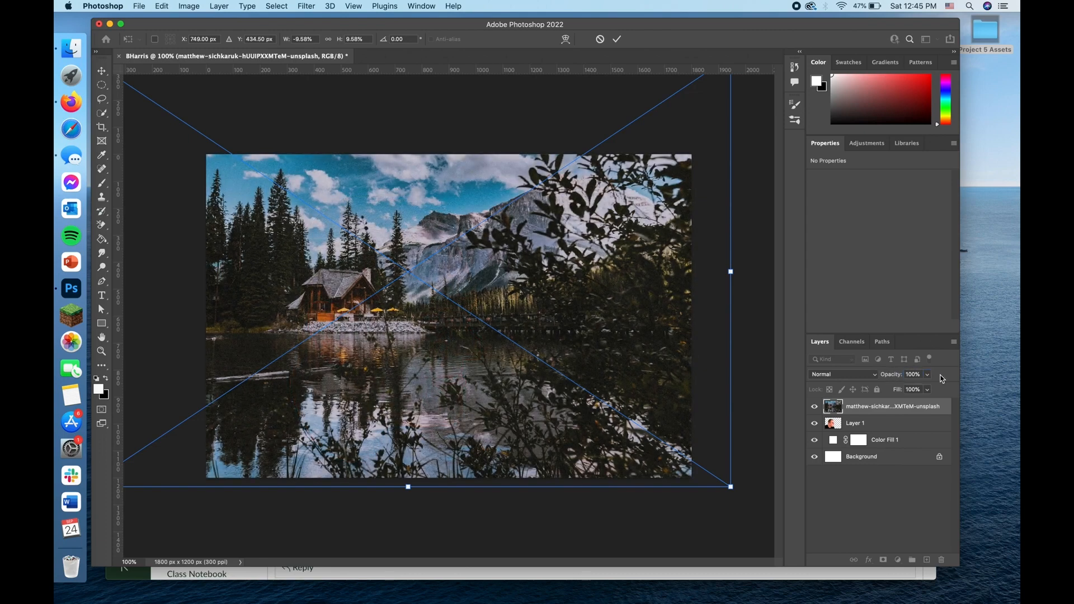
left_click(910, 375)
left_click(912, 374)
left_click(616, 39)
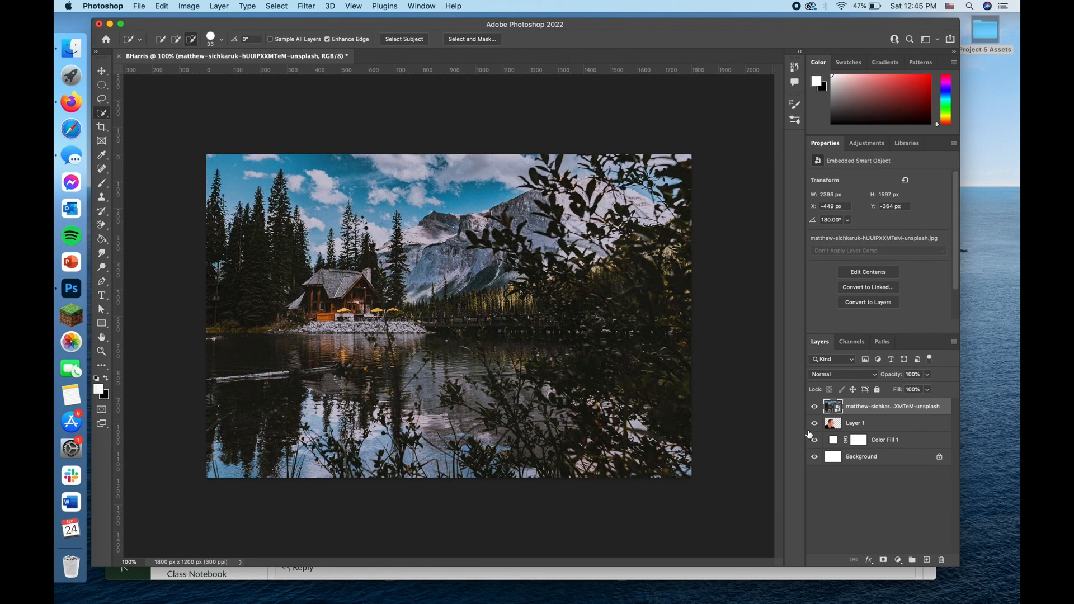
Step: Load Layer 1's outline as a selection and use it to add a layer mask to the lake cabin photo
left_click(834, 428)
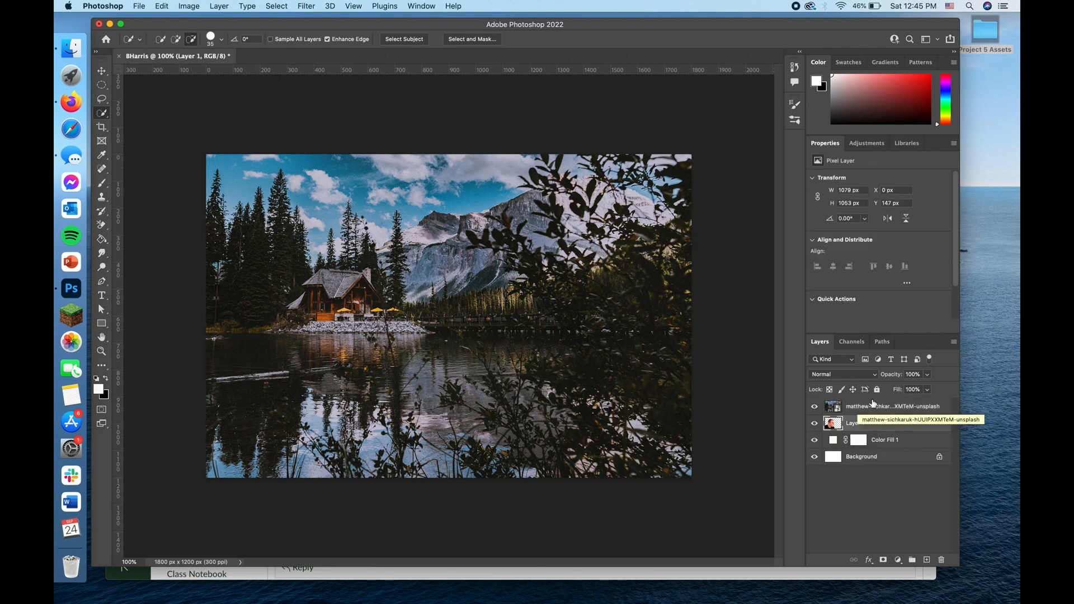
left_click(834, 425, "super")
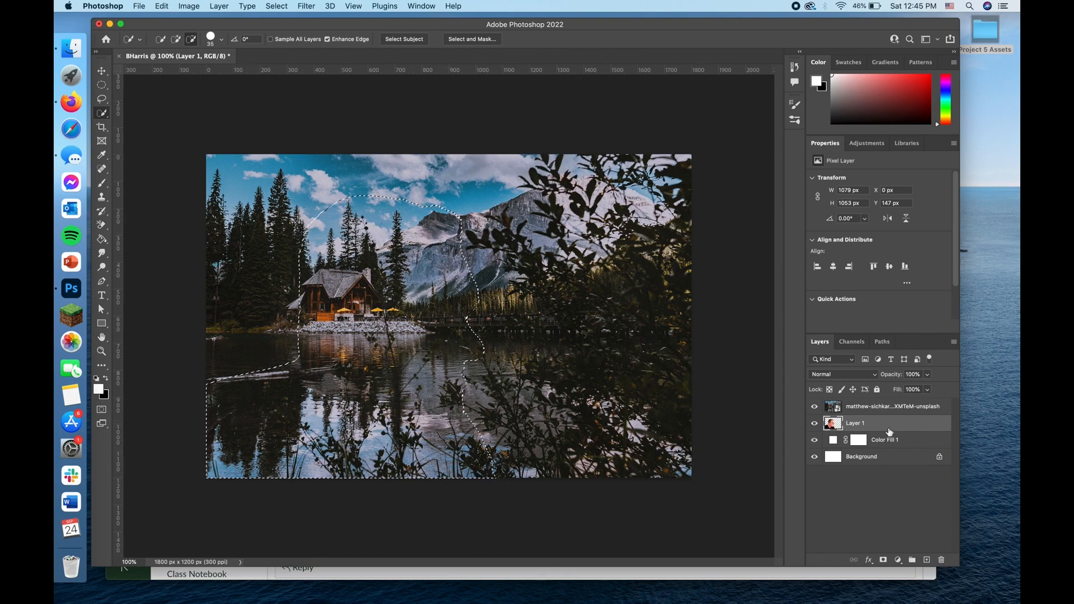
left_click(833, 408)
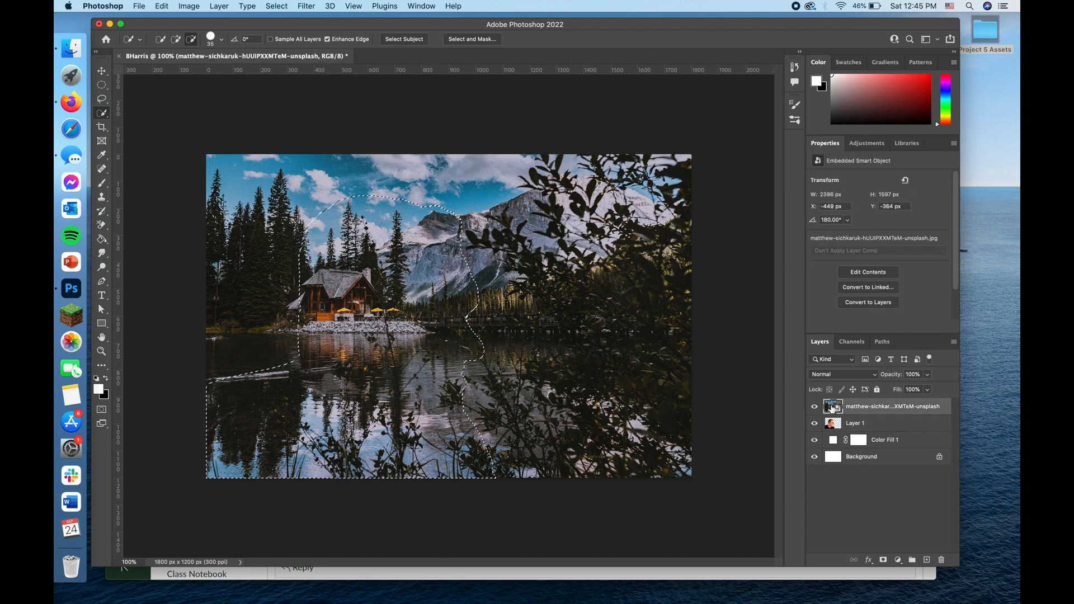
left_click(884, 560)
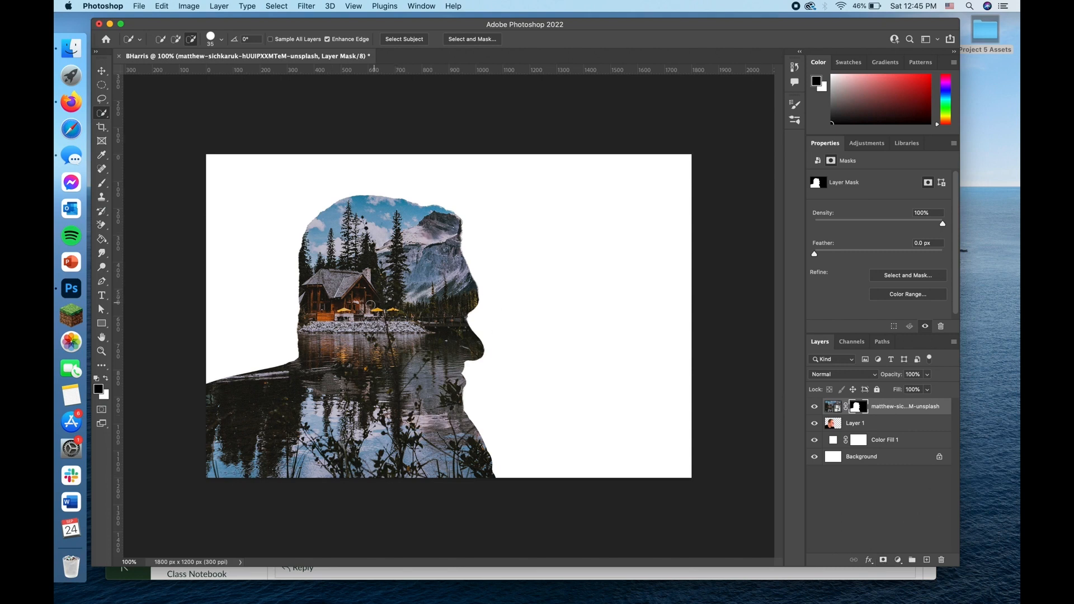
Step: Place a duplicate of Layer 1 above the masked lake photo and set its blend mode to Lighten
left_click(833, 426)
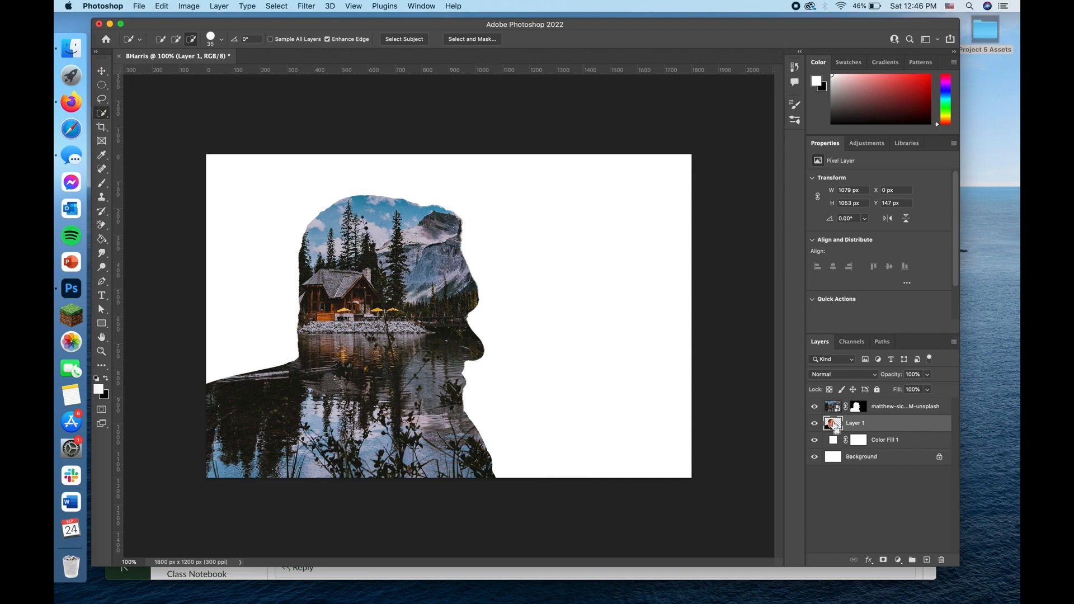
key("super+j")
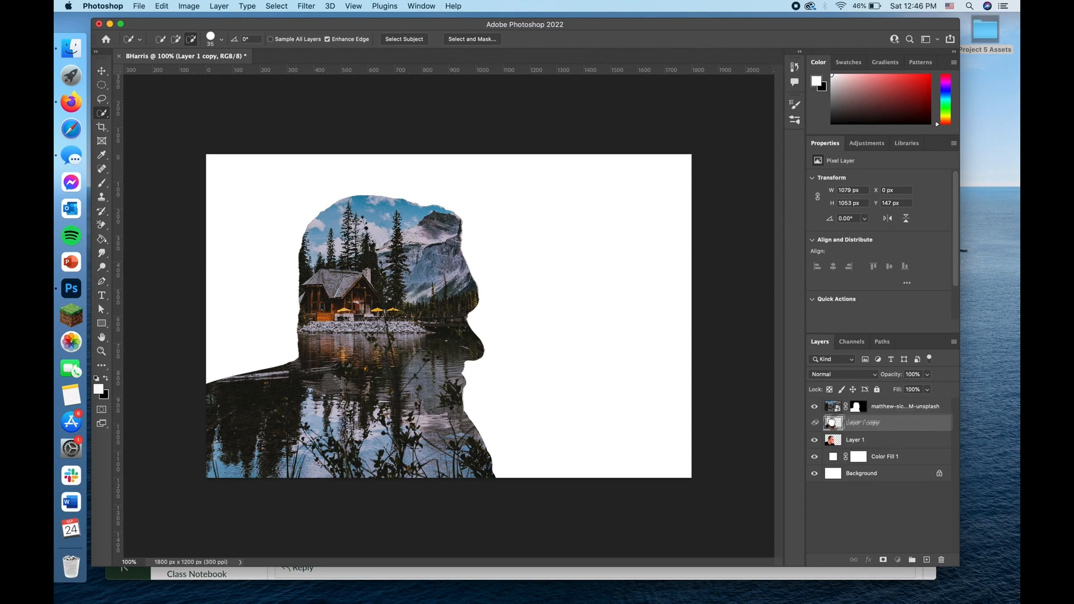
double_click(831, 425)
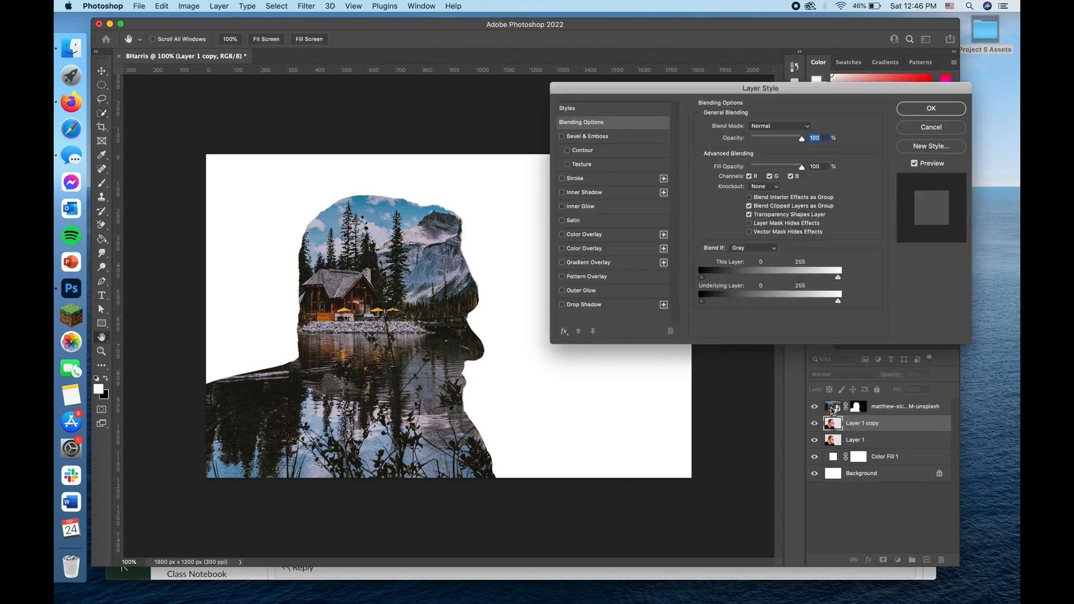
left_click(929, 126)
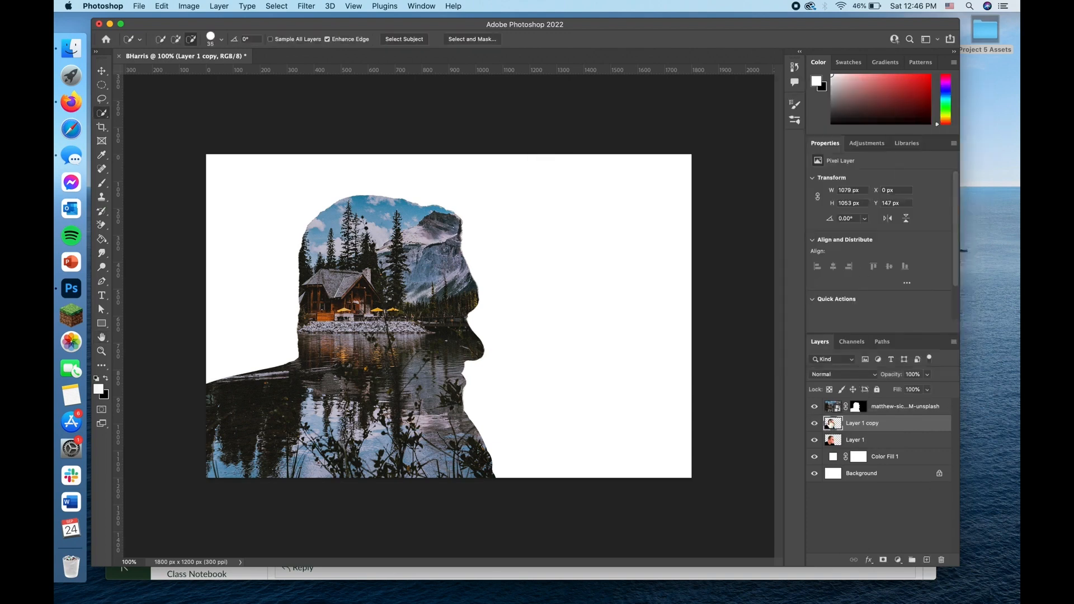
left_click_drag(831, 425, 832, 405)
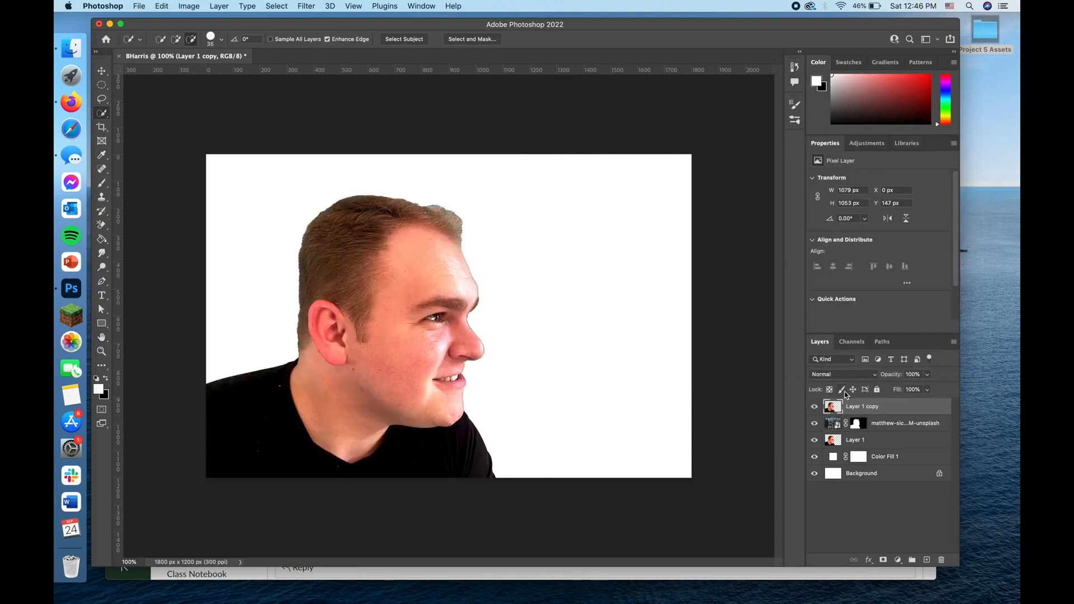
left_click(877, 378)
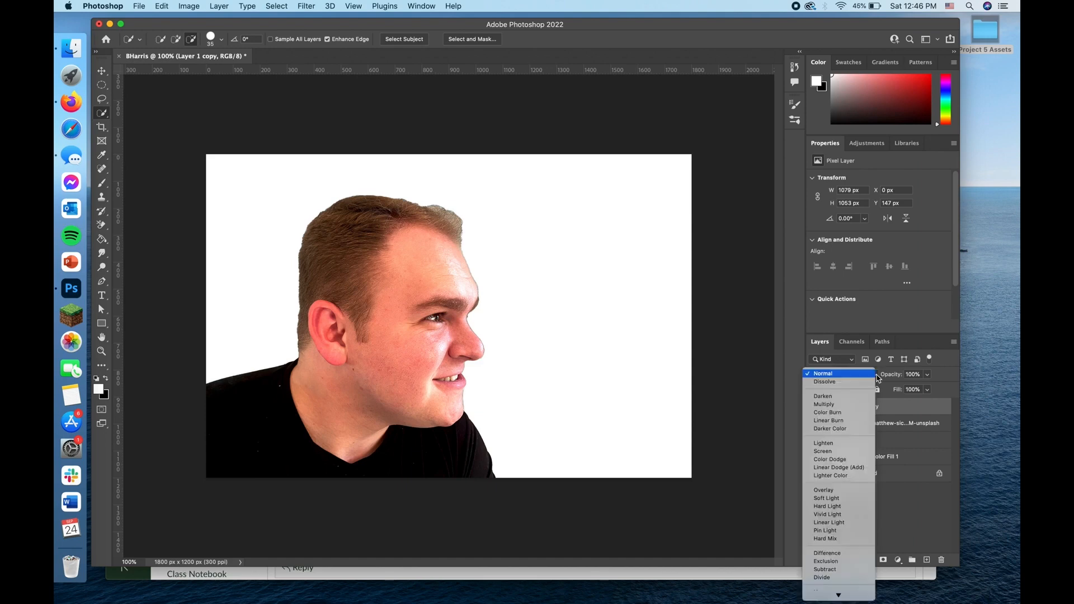
left_click(823, 443)
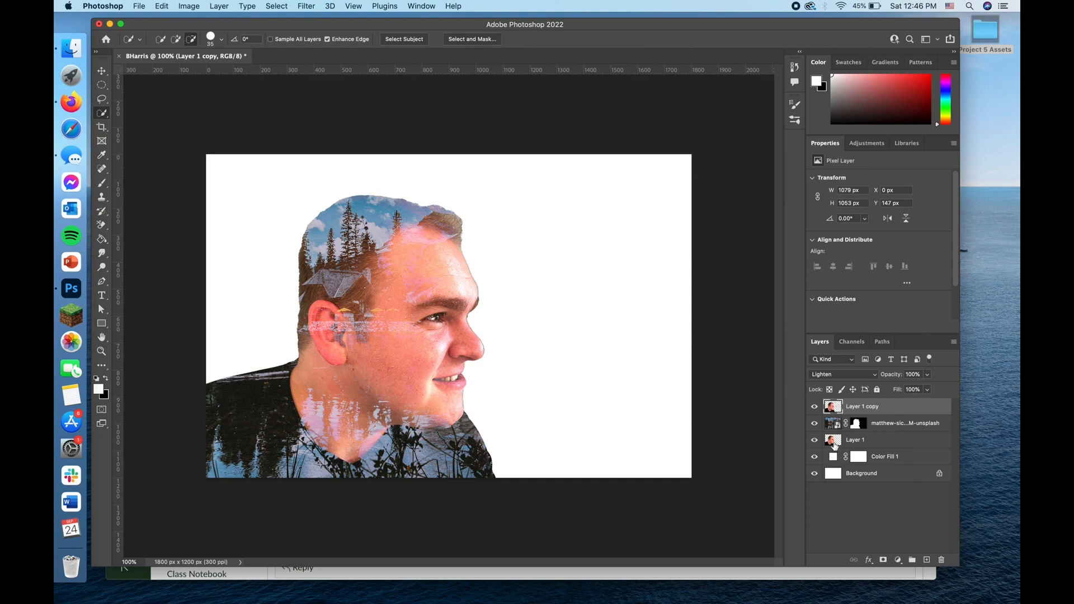
Step: Desaturate the Layer 1 copy portrait
left_click(834, 446)
left_click(834, 409)
left_click(184, 7)
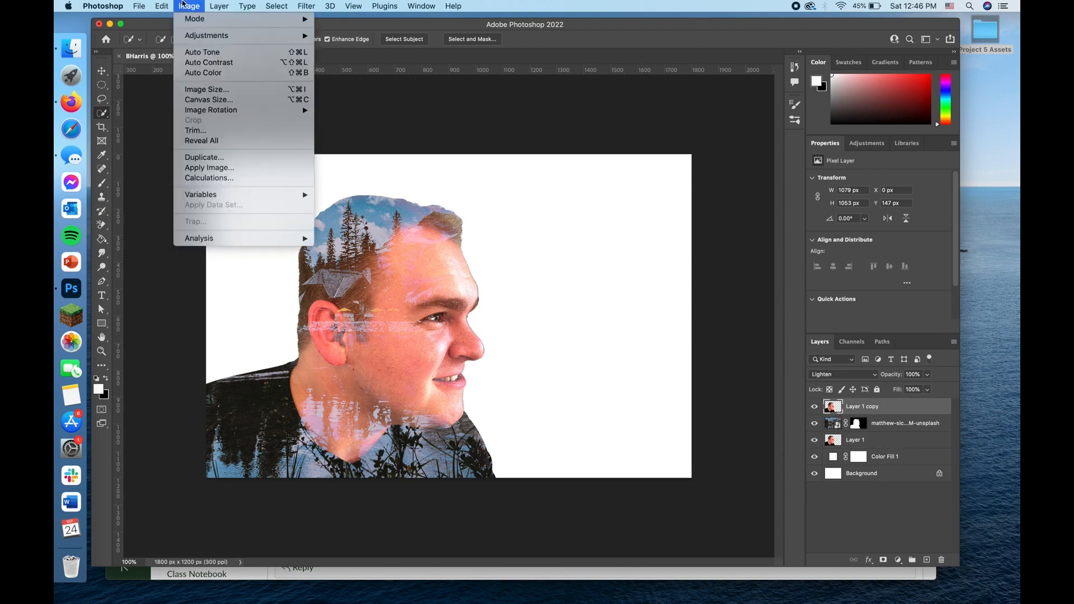
mouse_move(214, 38)
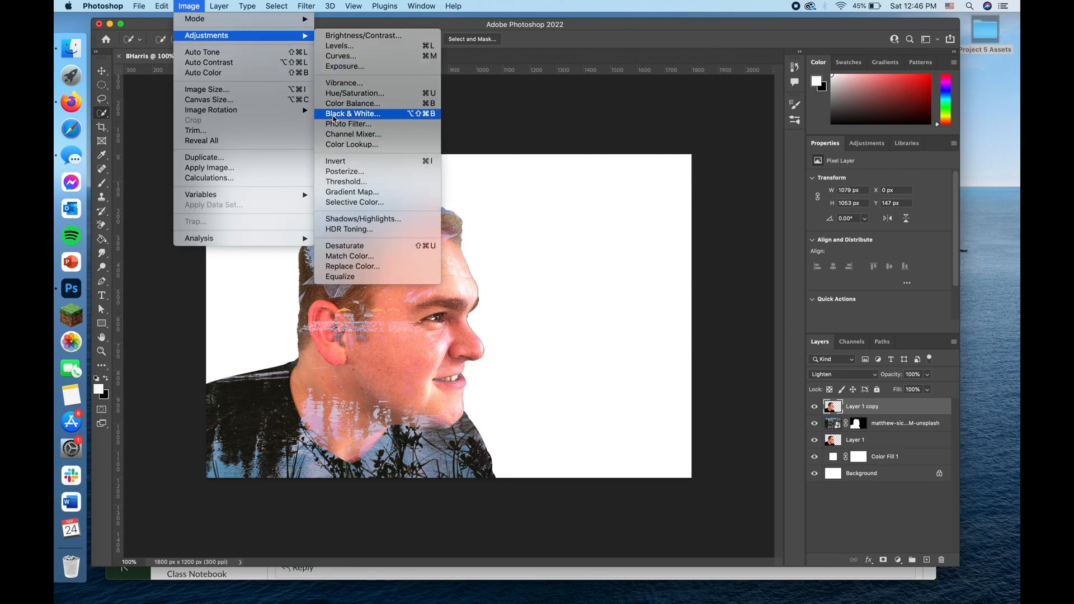
left_click(352, 248)
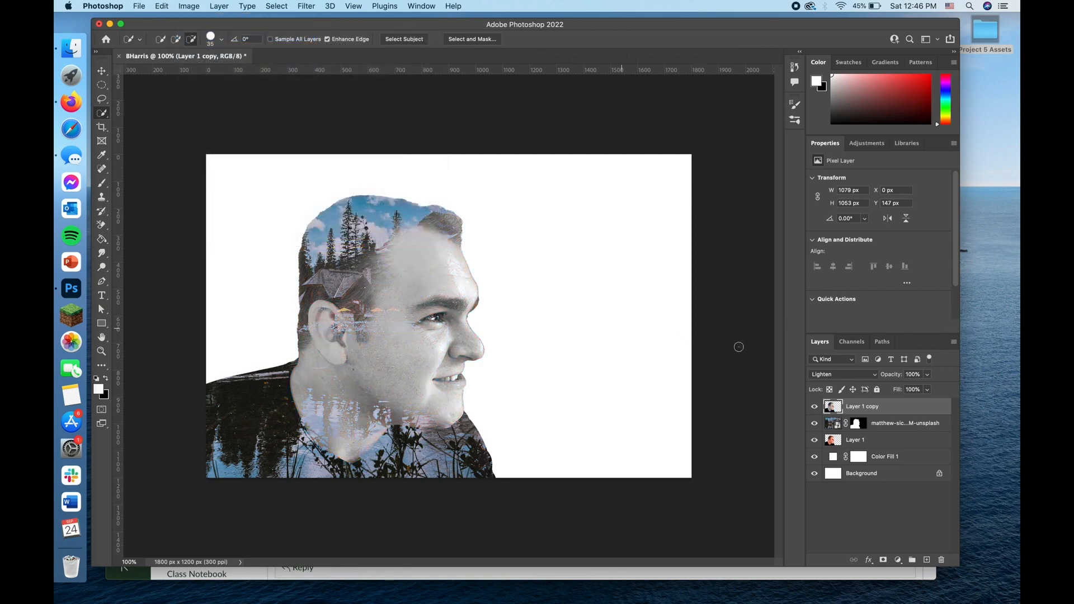
Step: Desaturate the original Layer 1 portrait beneath the lake photo
left_click(833, 441)
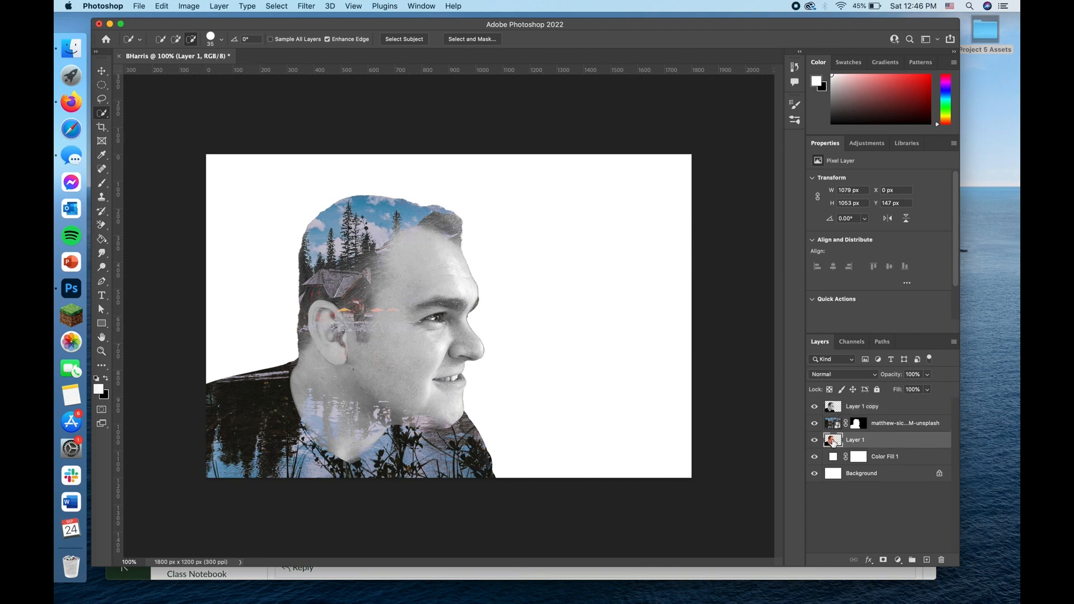
left_click(179, 6)
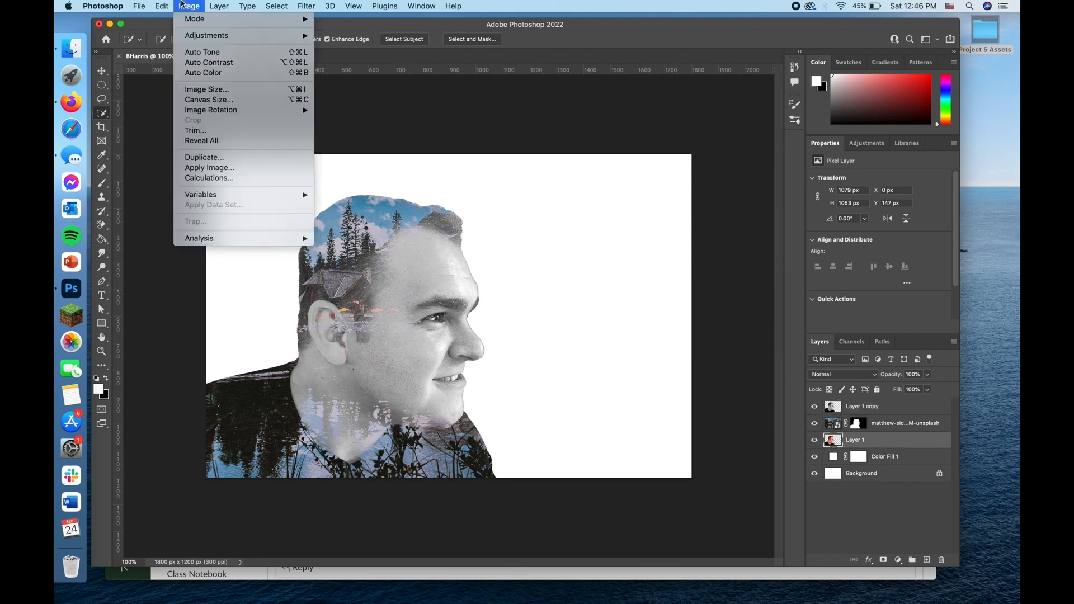
mouse_move(245, 37)
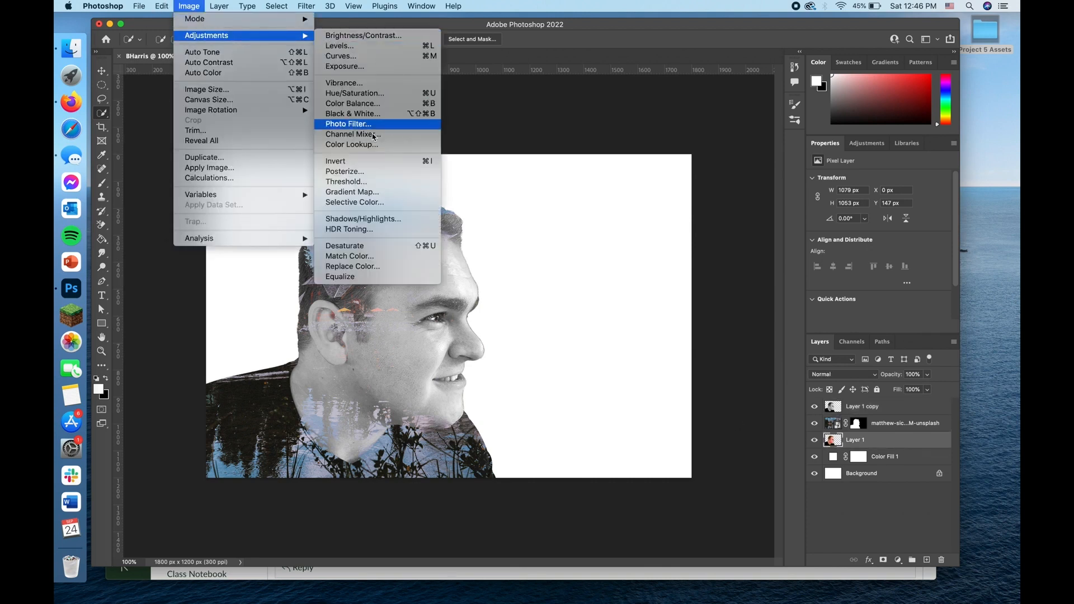
left_click(344, 246)
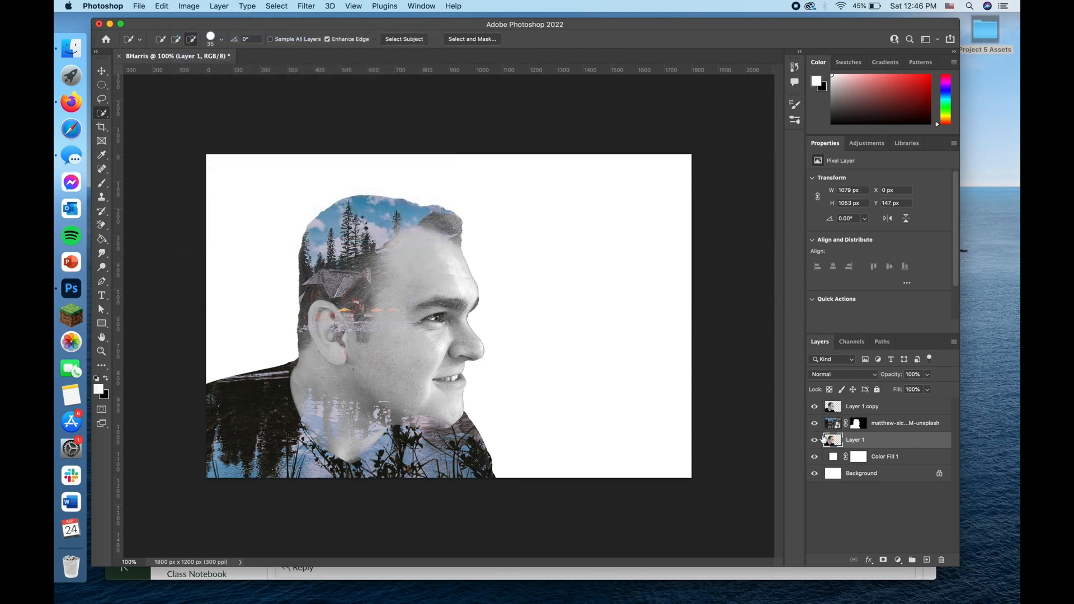
Step: Add a layer mask to Layer 1 copy and choose the soft round brush tip with 0% hardness
left_click(835, 411)
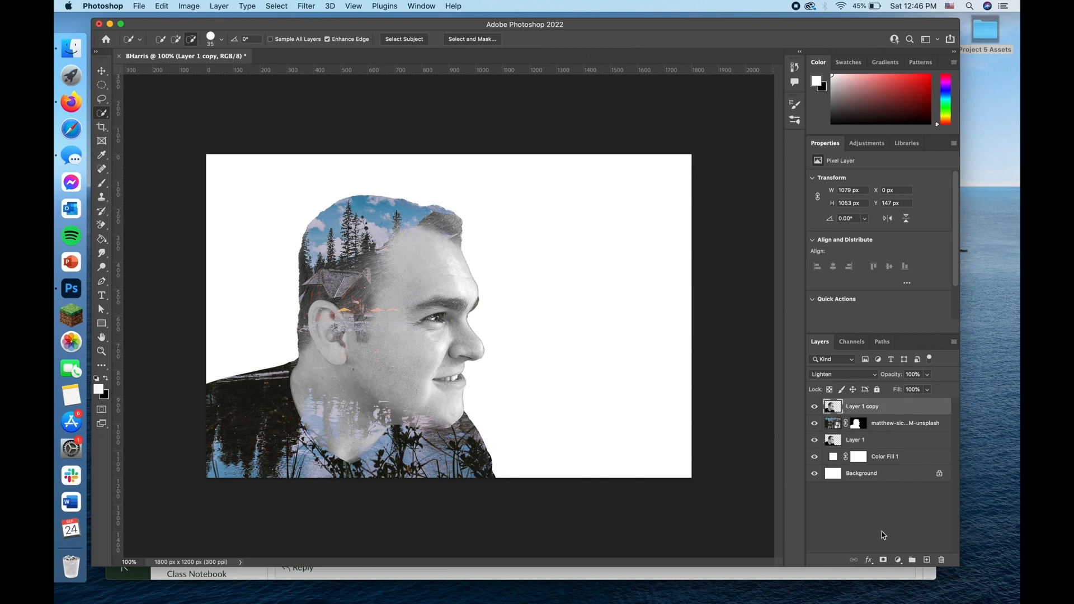
left_click(883, 561)
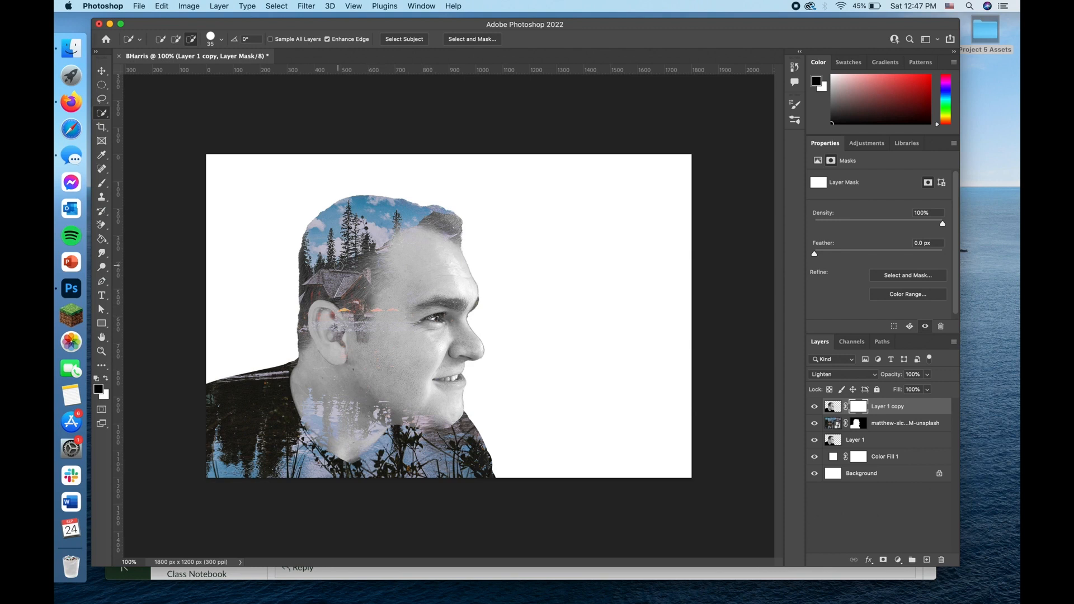
left_click(103, 184)
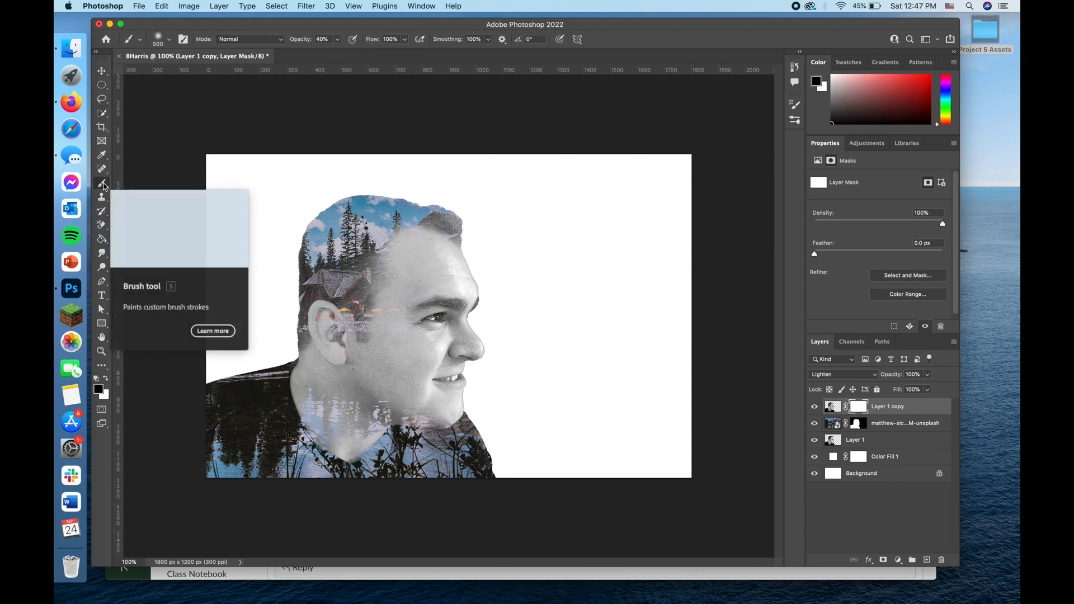
left_click(164, 40)
left_click(183, 39)
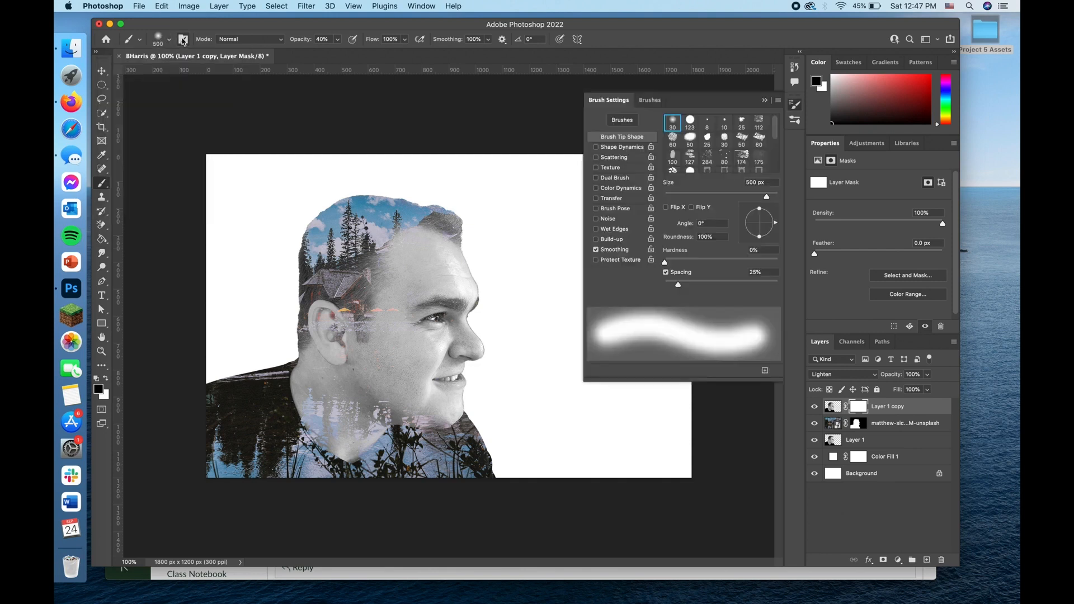
left_click(672, 123)
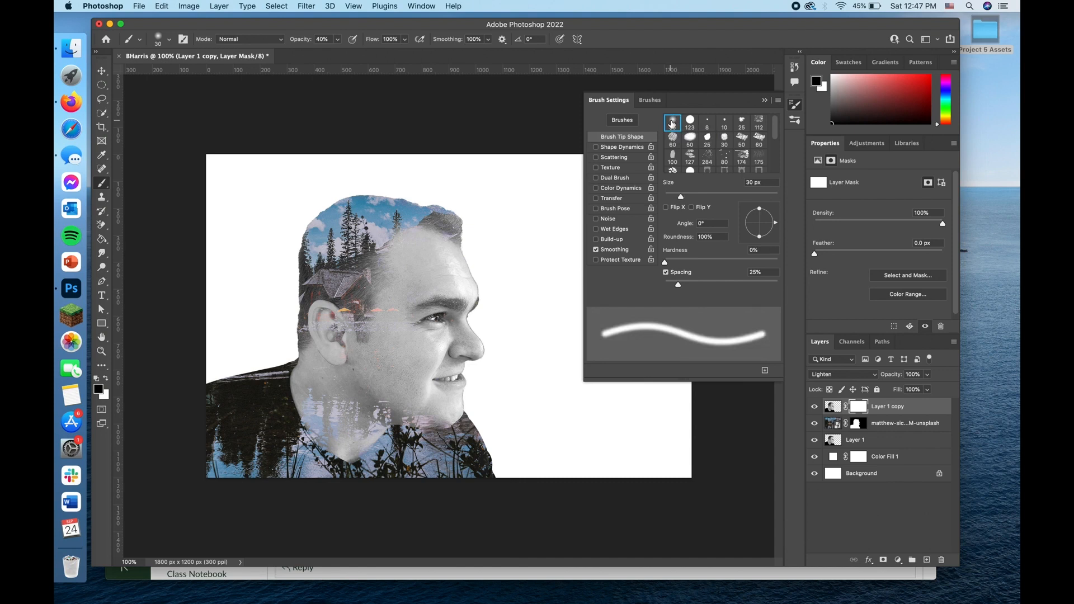
left_click(764, 100)
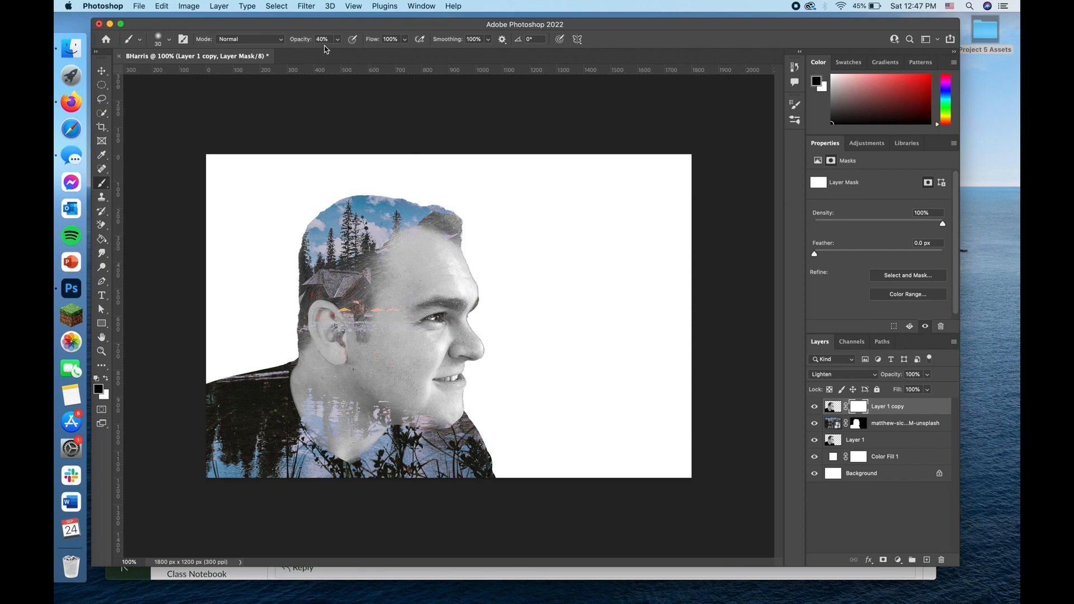
Step: Set the brush opacity to 40% and enlarge the brush to 500 px
key("4")
key("bracketright")
key("bracketright")
key("bracketright")
key("bracketright")
key("bracketright")
key("bracketright")
key("bracketright")
key("bracketright")
key("bracketright")
key("bracketleft")
key("bracketleft")
key("bracketleft")
key("bracketright")
key("bracketright")
key("bracketright")
key("bracketright")
key("bracketright")
key("bracketright")
key("bracketright")
key("bracketright")
key("bracketright")
key("bracketleft")
Step: Paint black on the Layer 1 copy mask over the temple, ear and cheek to reveal the trees and cabin
left_click(396, 274)
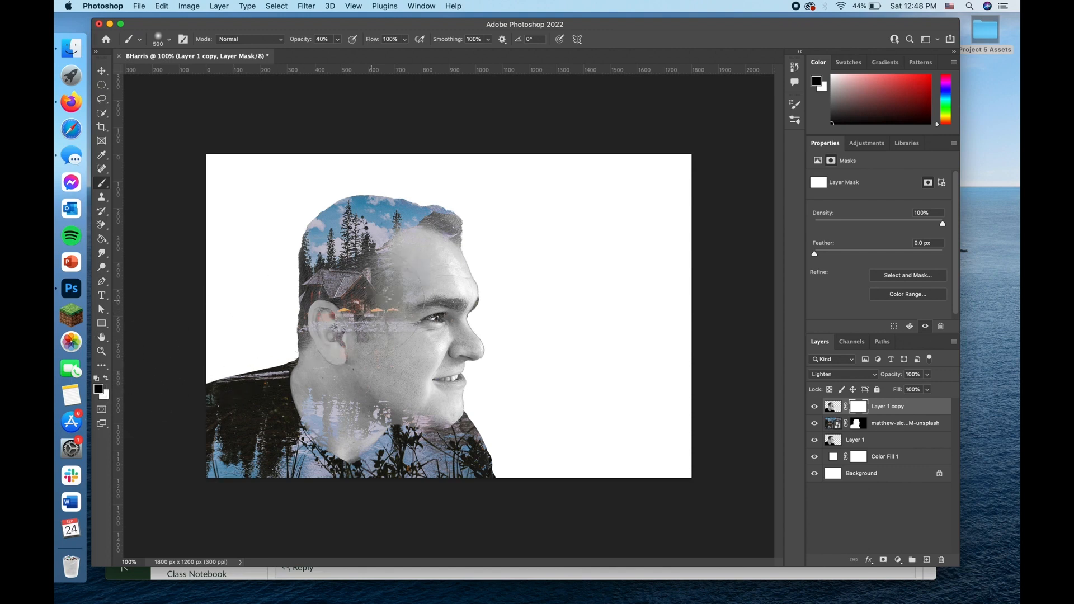
left_click(395, 275)
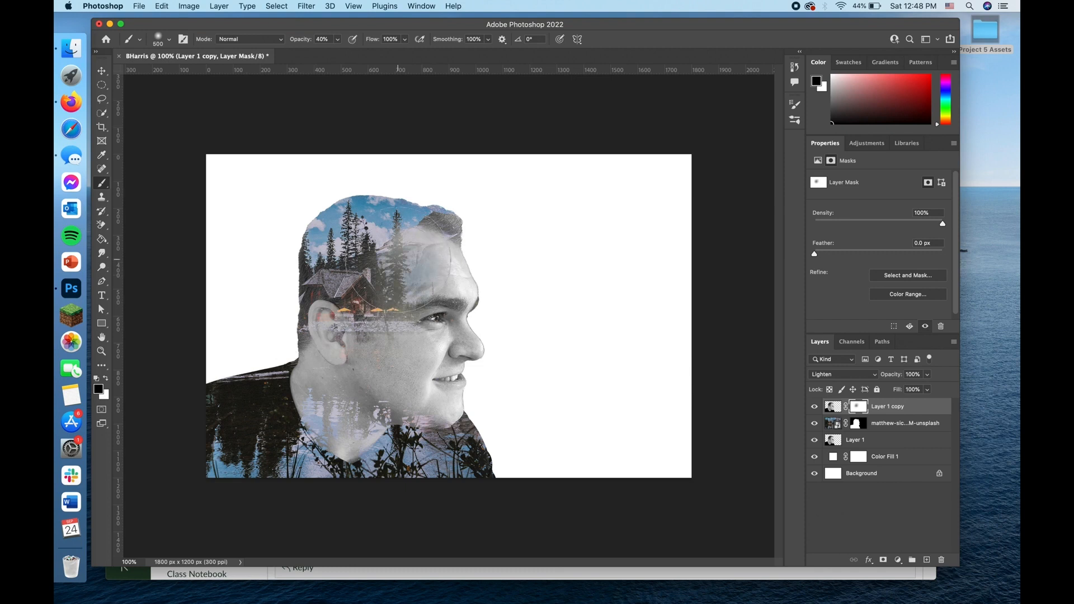
left_click(383, 279)
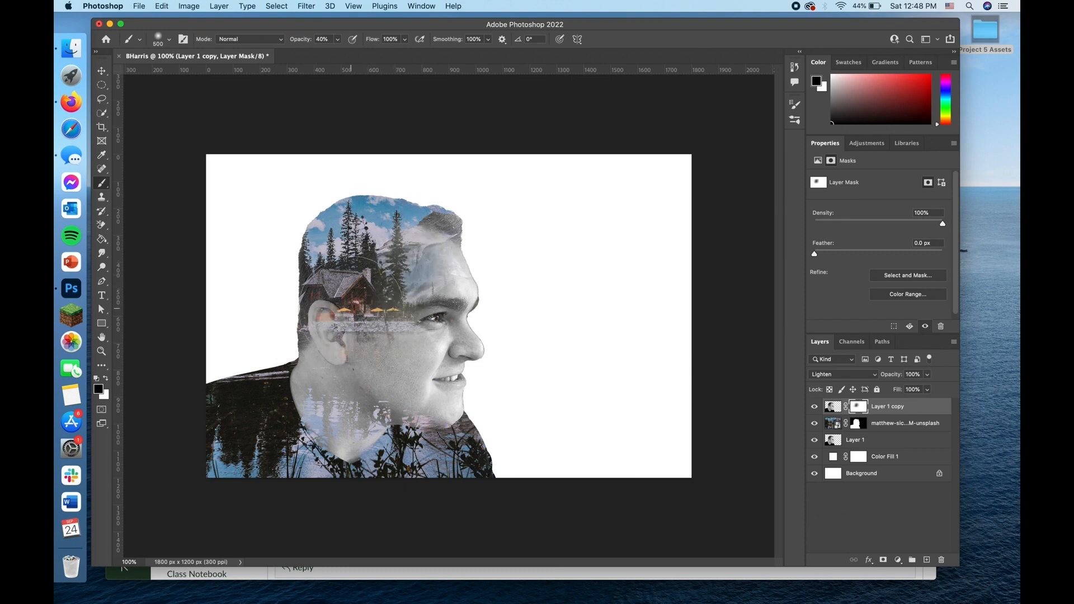
left_click(338, 325)
left_click(338, 342)
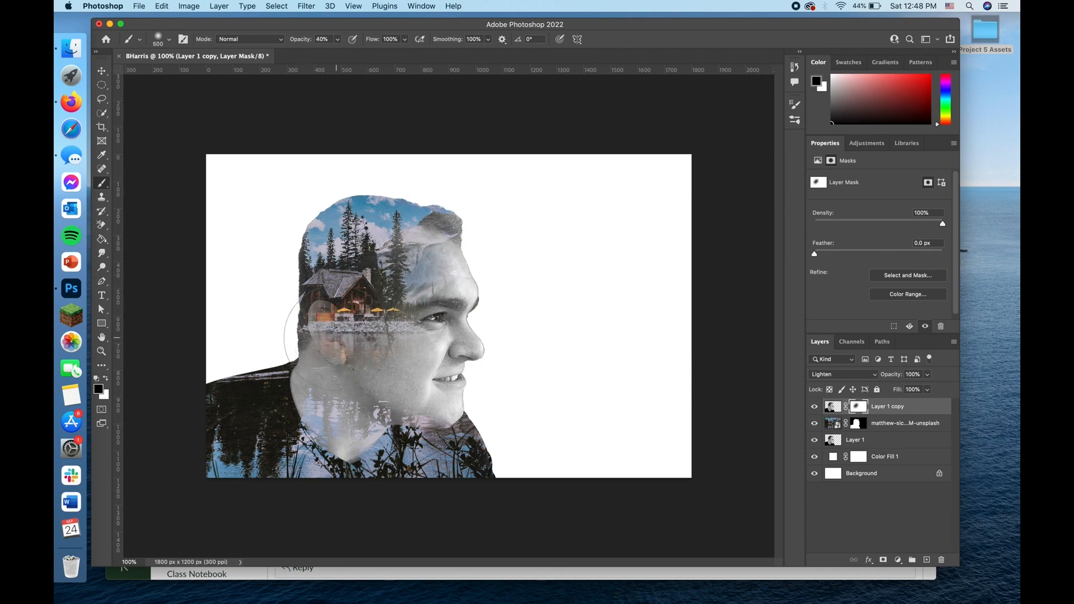
left_click(339, 347)
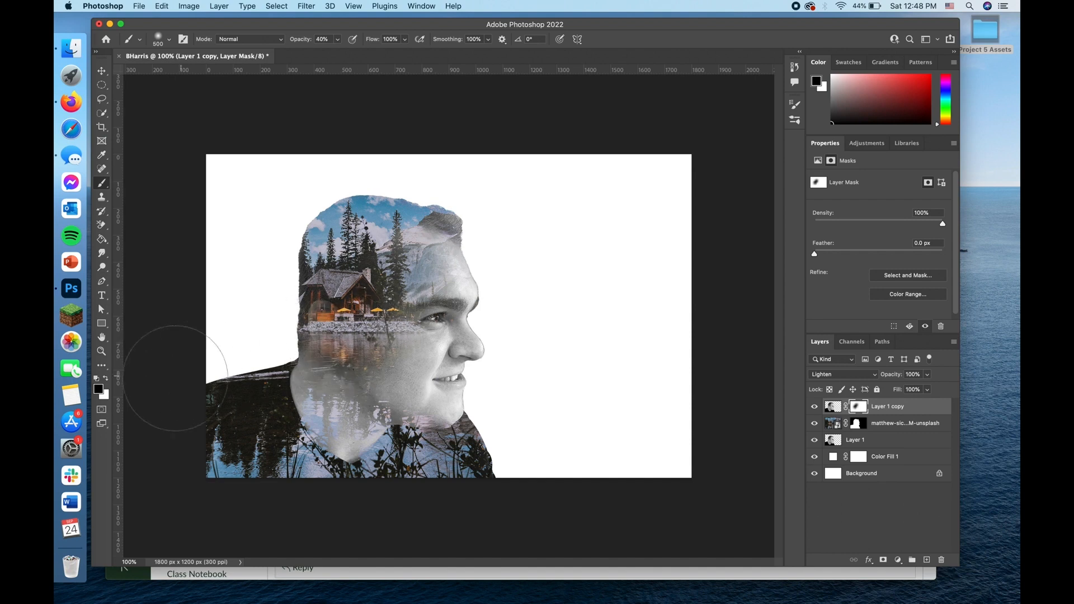
Step: Paint white on the Layer 1 copy mask to bring the portrait back over the cabin, and repaint the area black
left_click(106, 380)
left_click(346, 325)
left_click(346, 325)
left_click(105, 381)
left_click(343, 317)
left_click(343, 317)
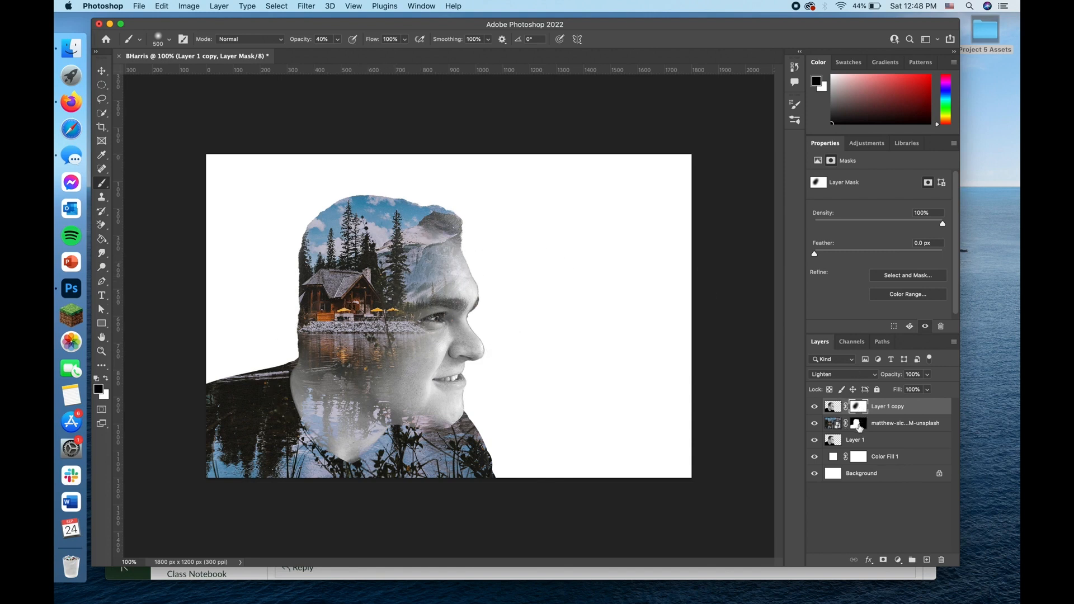
Step: Paint black on the lake photo's layer mask over the cheek, jaw, neck and shirt to fade the scenery there
left_click(860, 426)
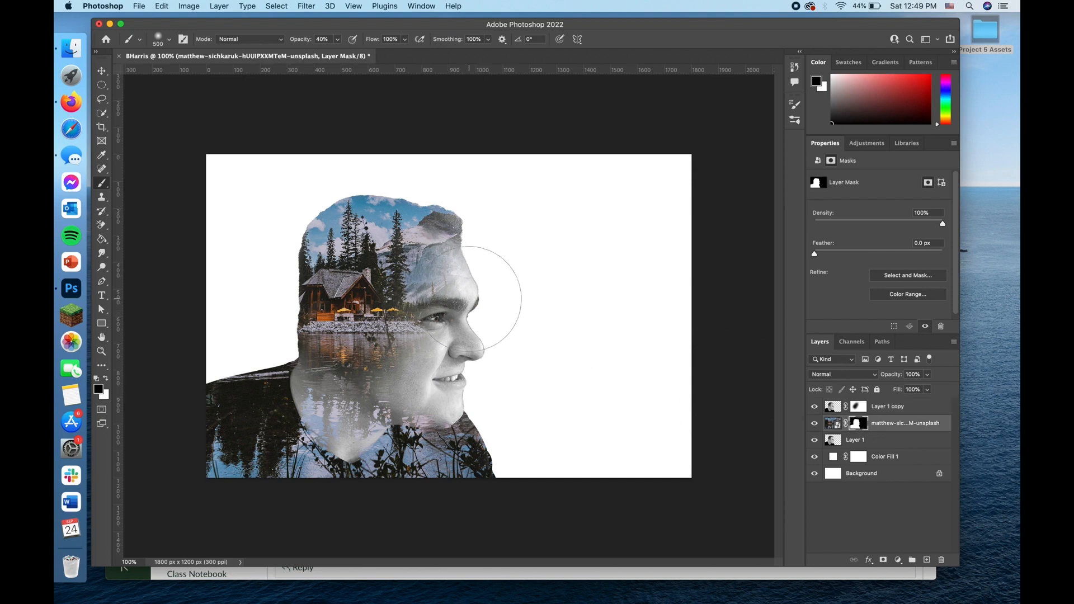
left_click(426, 332)
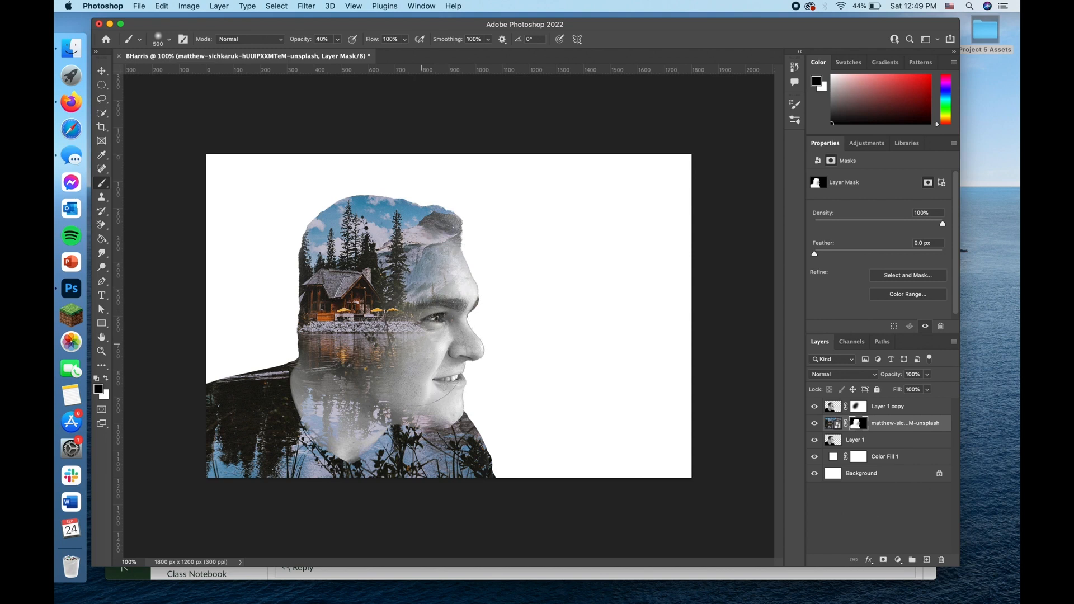
left_click(385, 386)
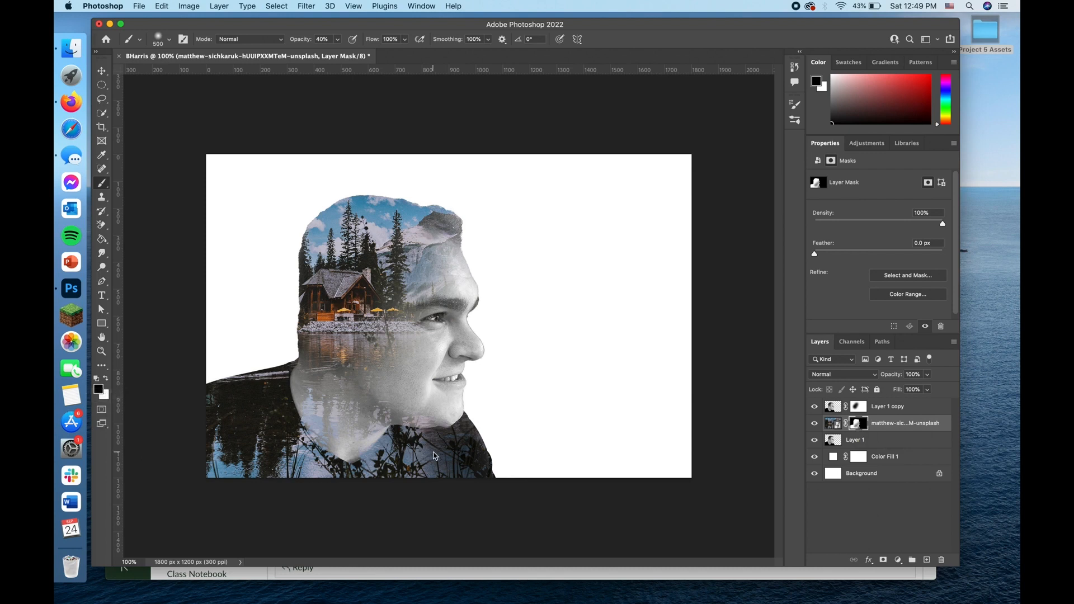
Step: Paint black on the lake photo's layer mask over the neck and shirt to remove the remaining scenery, and switch the foreground colour to white
mouse_move(443, 450)
left_mouse_down()
mouse_move(448, 465)
mouse_move(396, 468)
mouse_move(386, 486)
mouse_move(387, 476)
mouse_move(354, 488)
mouse_move(436, 480)
mouse_move(333, 481)
mouse_move(283, 495)
mouse_move(287, 470)
mouse_move(302, 470)
mouse_move(256, 455)
mouse_move(216, 463)
mouse_move(237, 405)
left_mouse_up()
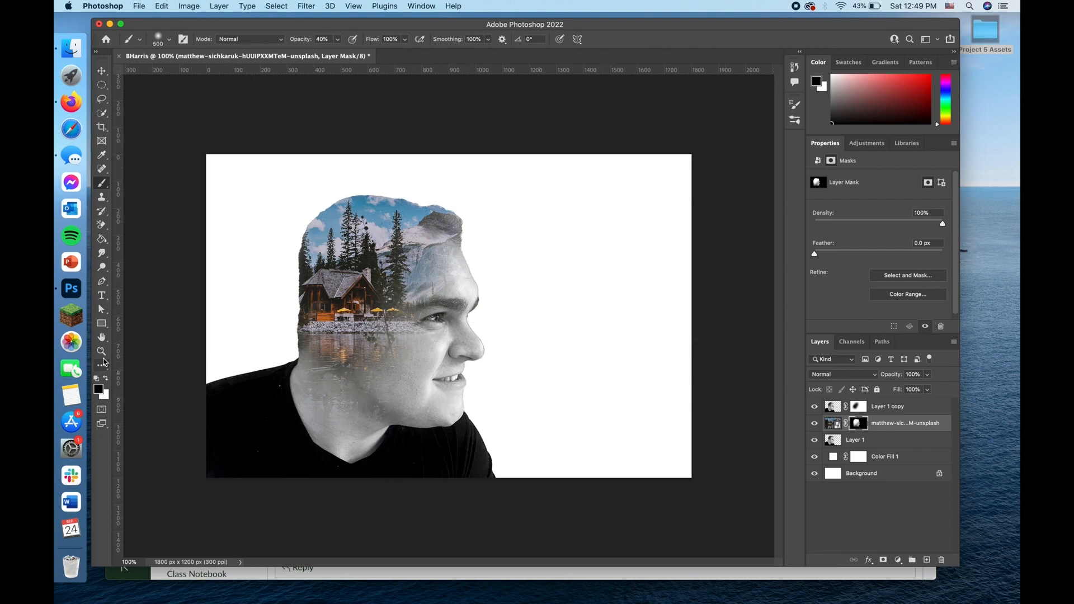
left_click(107, 381)
left_click(419, 245)
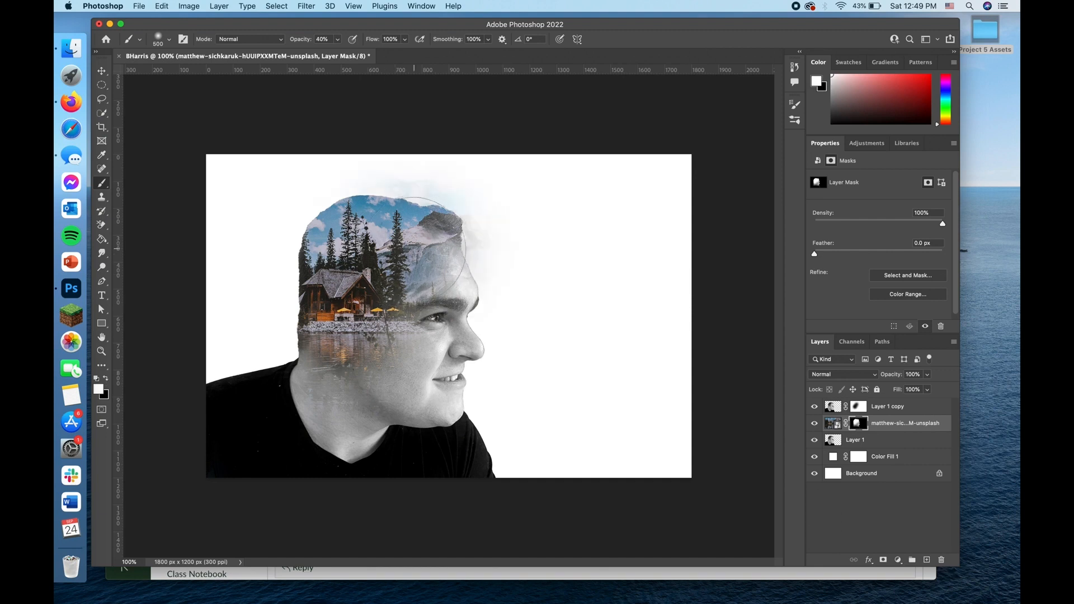
key("super+z")
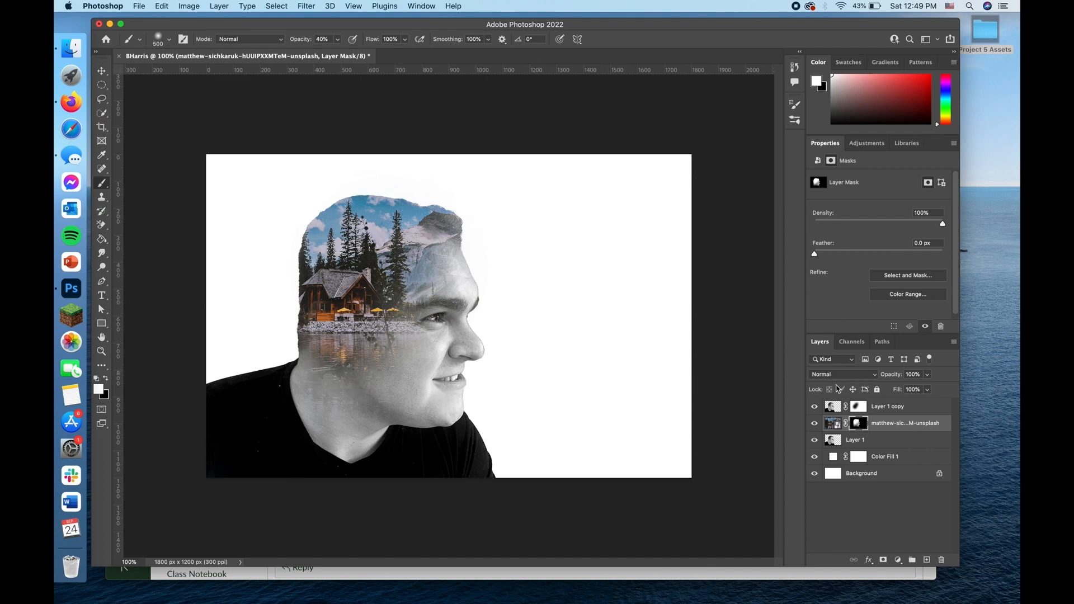
left_click(858, 407)
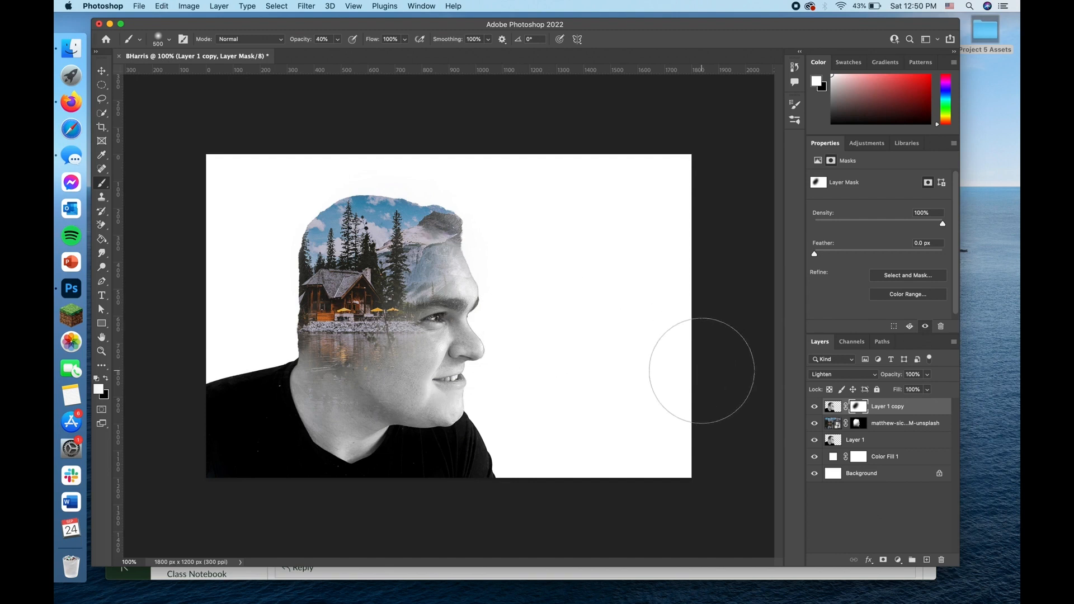
Step: Change the Color Fill 1 background to the pale blue 97b5ca, starting from a colour sampled in the photo's sky
double_click(833, 459)
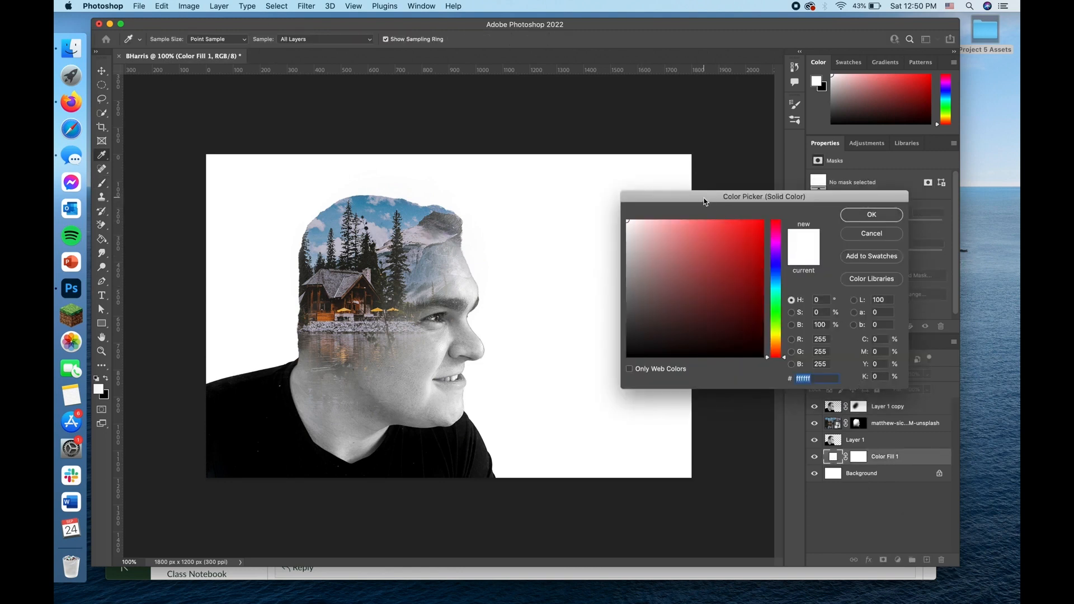
left_click_drag(705, 202, 639, 169)
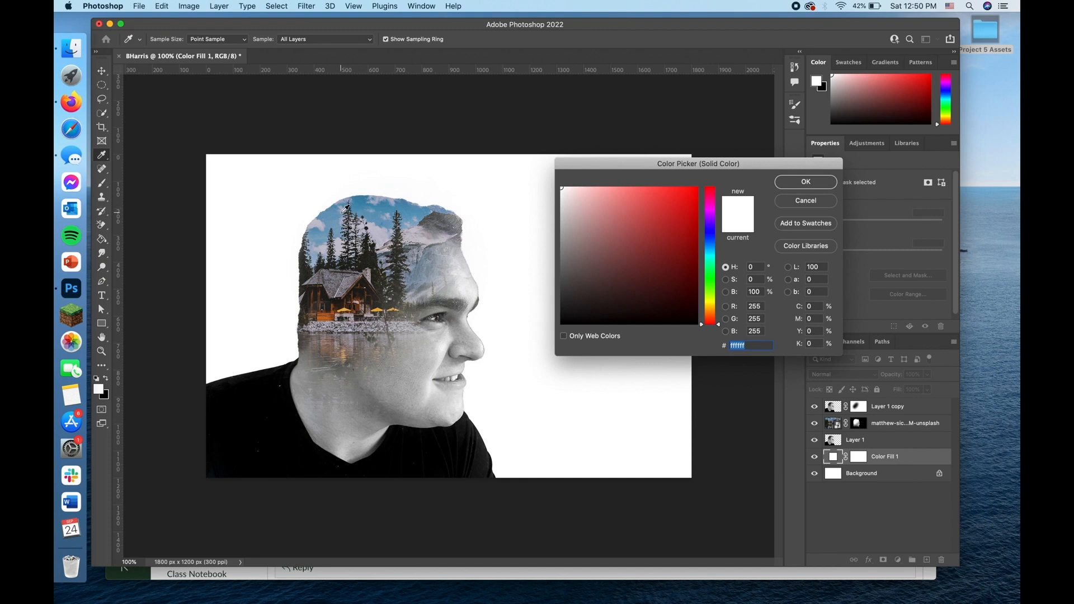
left_click(342, 214)
left_click(340, 227)
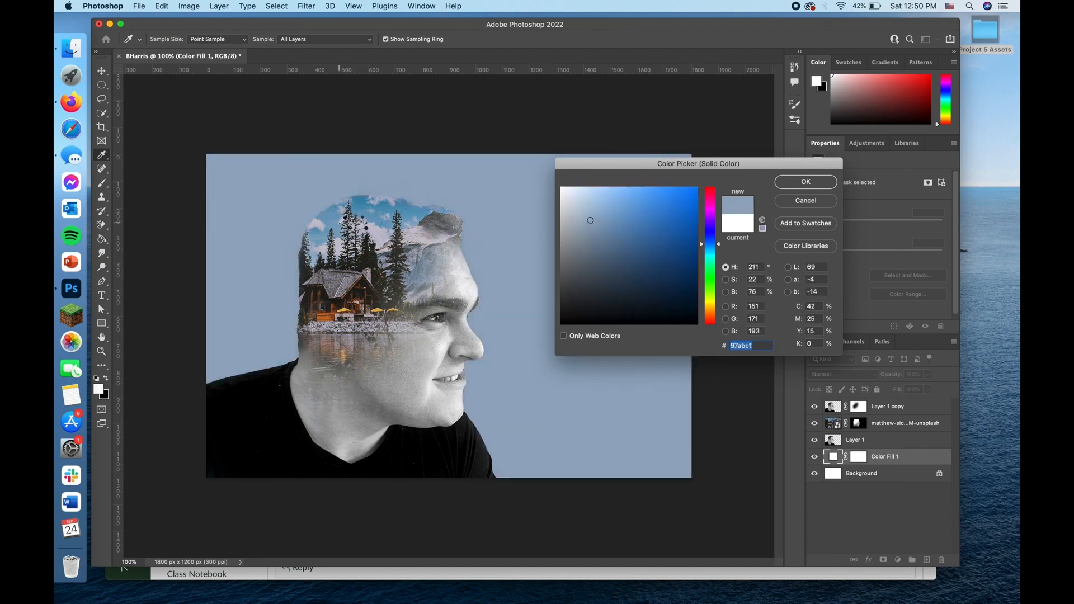
left_click(340, 223)
left_click(340, 220)
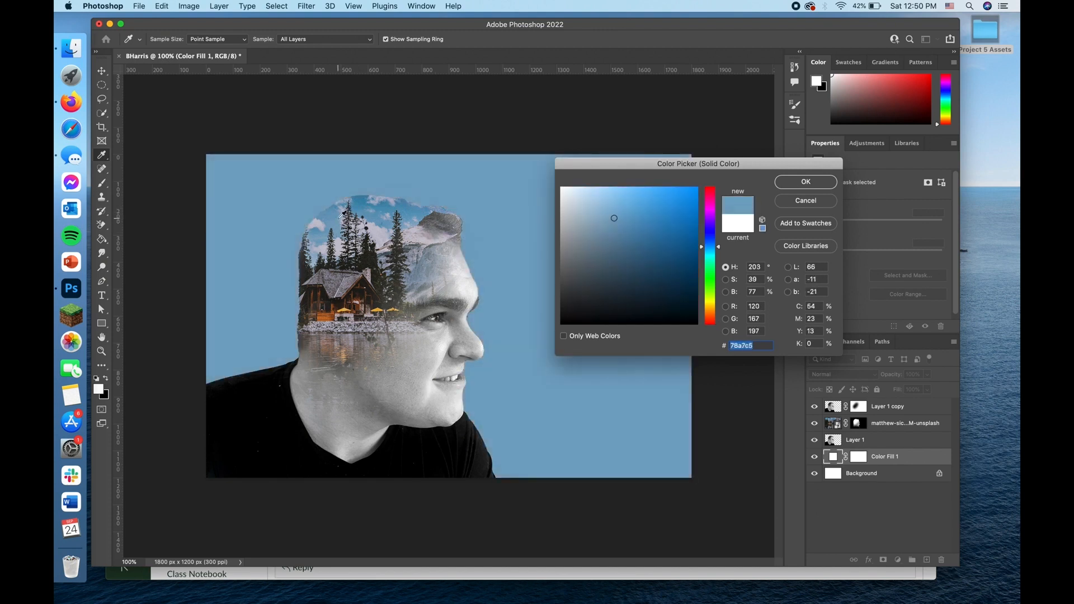
left_click(340, 227)
left_click(342, 230)
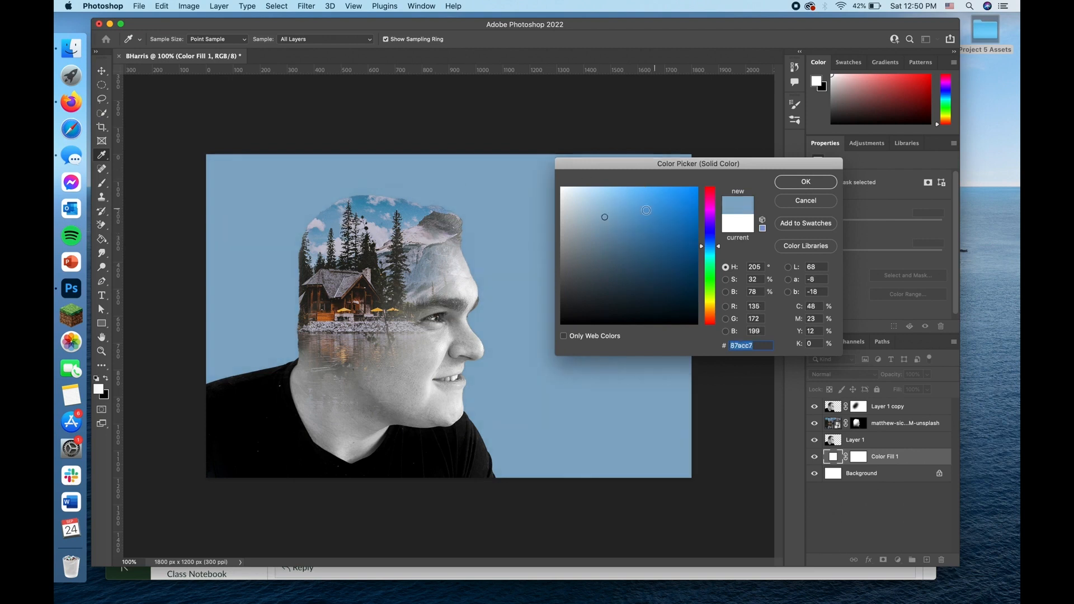
mouse_move(607, 218)
left_mouse_down()
mouse_move(614, 208)
mouse_move(594, 215)
left_mouse_up()
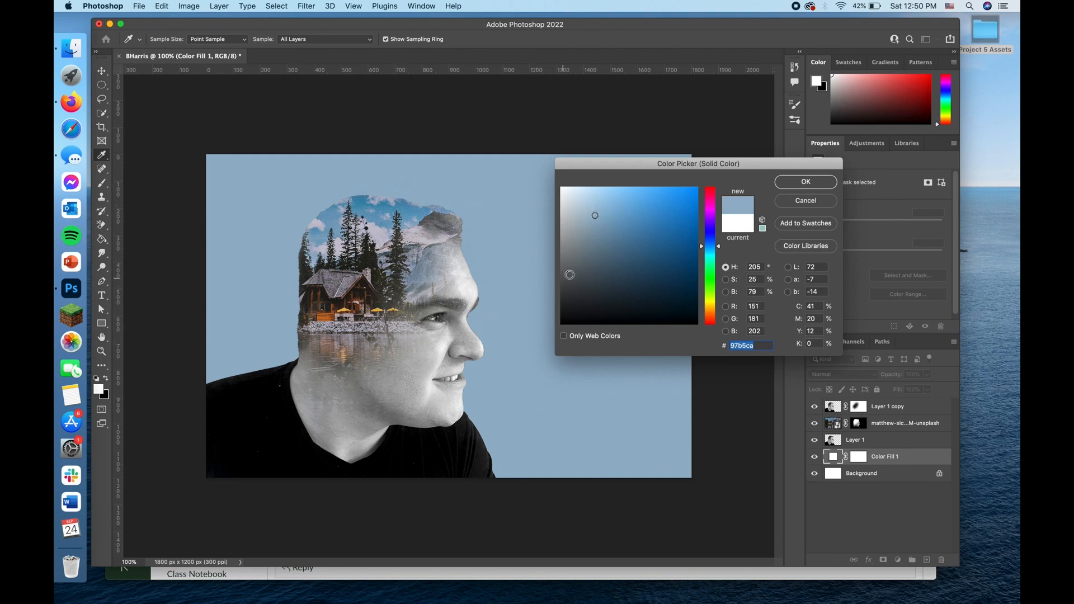
left_click(797, 184)
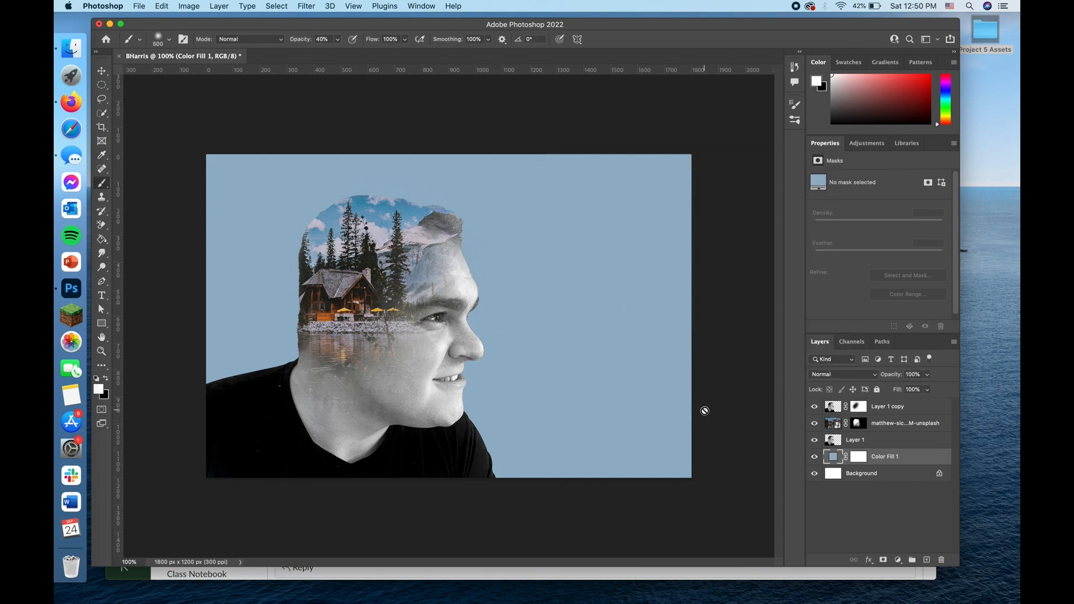
Step: Target the lake photo's layer mask, test a white stroke over the background behind the head, and undo it
left_click(833, 426)
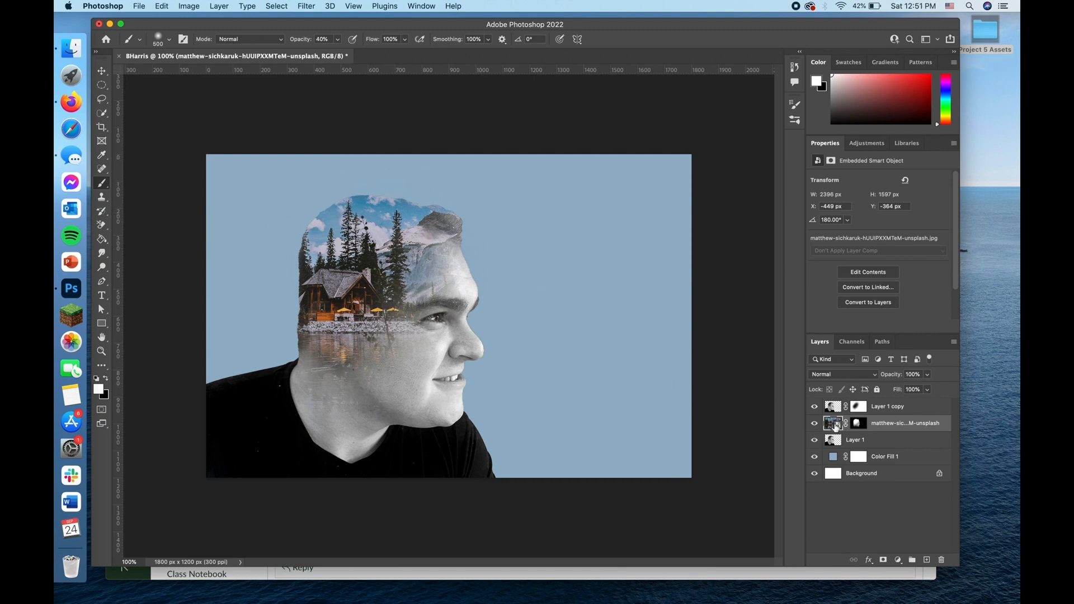
left_click(857, 426)
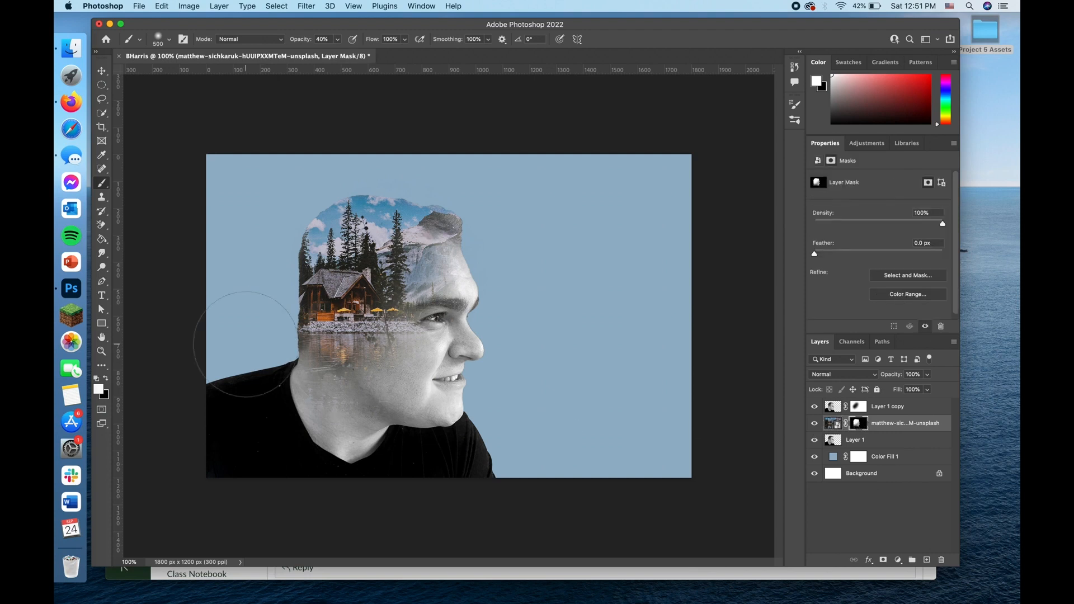
left_click(240, 314)
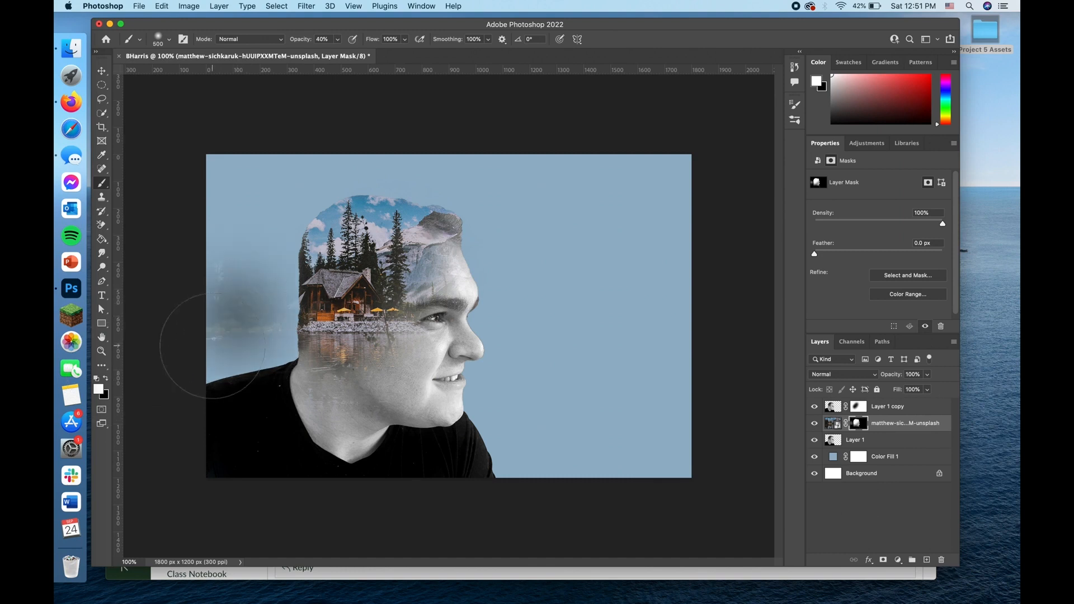
key("super+z")
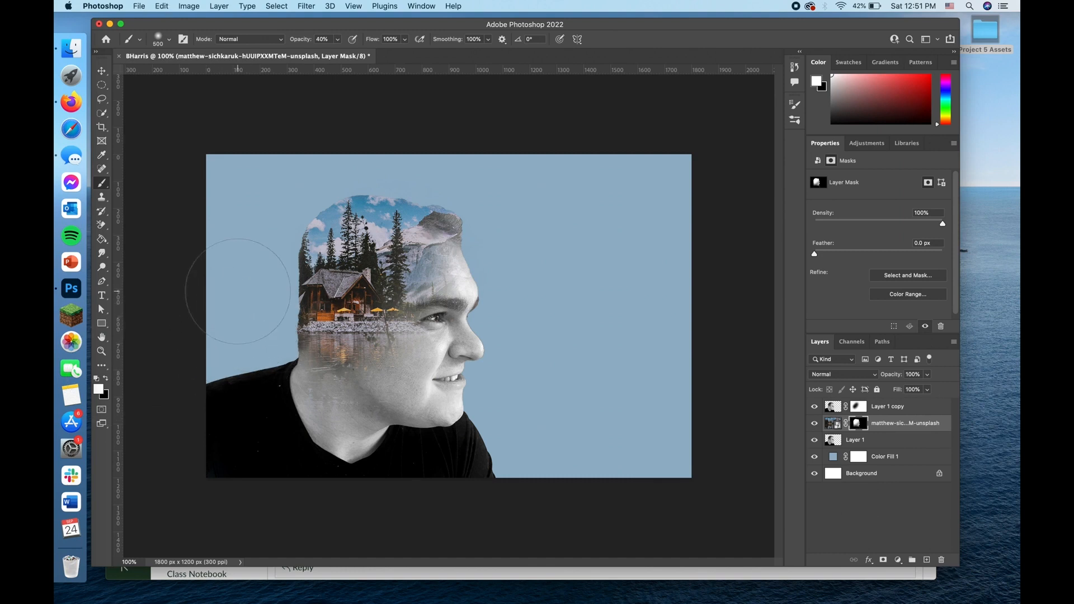
Step: Enlarge the brush to 900 px and paint white on the lake photo's mask to reveal scenery in front of, above and behind the head
key("bracketright")
key("bracketright")
key("bracketright")
key("bracketright")
mouse_move(546, 133)
left_mouse_down()
mouse_move(610, 266)
mouse_move(615, 504)
left_mouse_up()
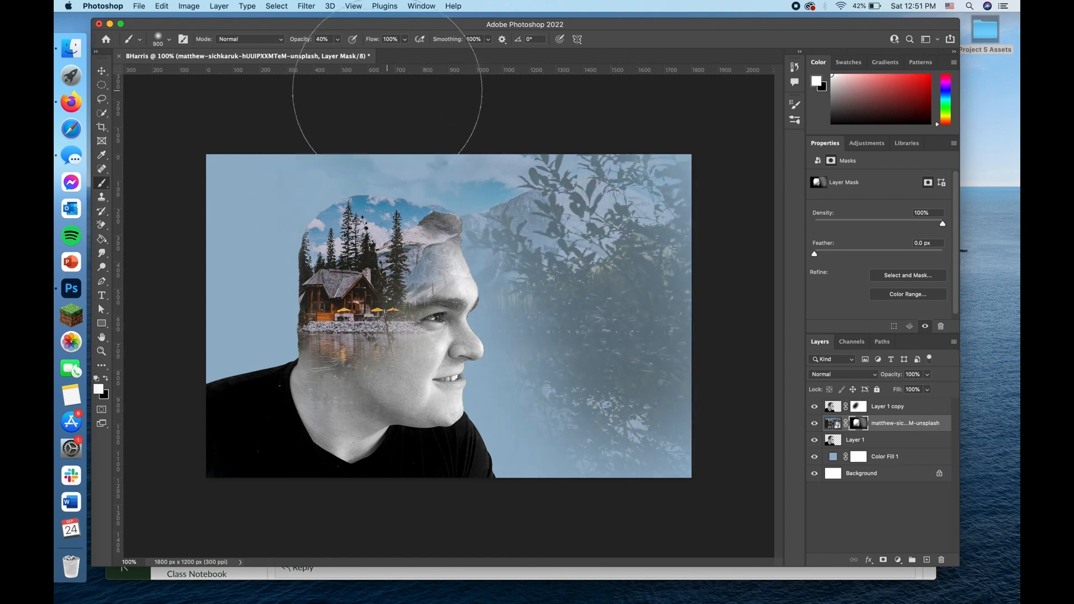
left_click_drag(313, 93, 217, 159)
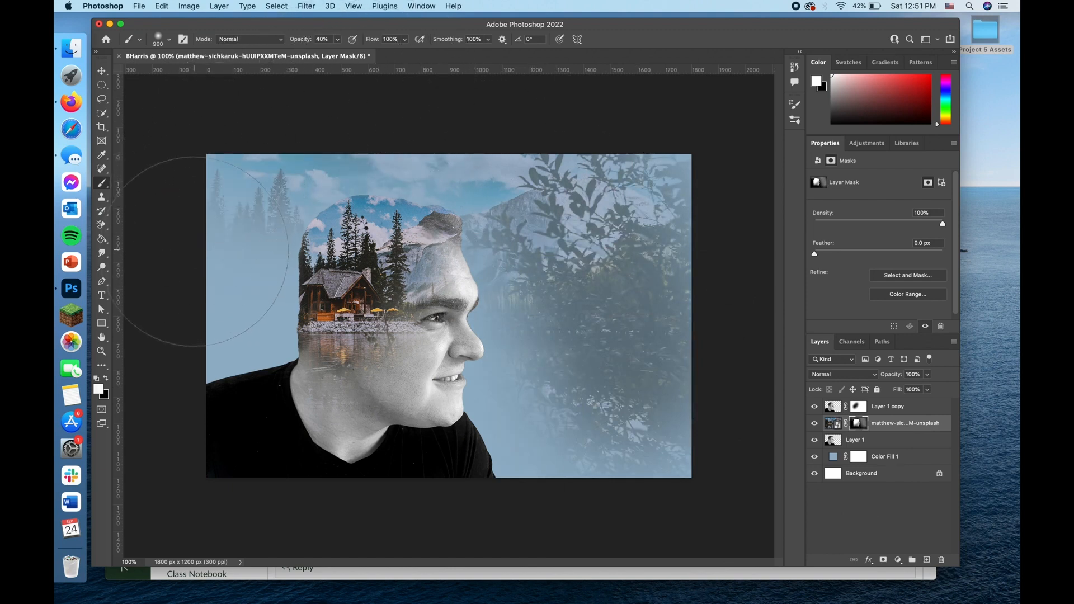
left_click_drag(188, 263, 195, 265)
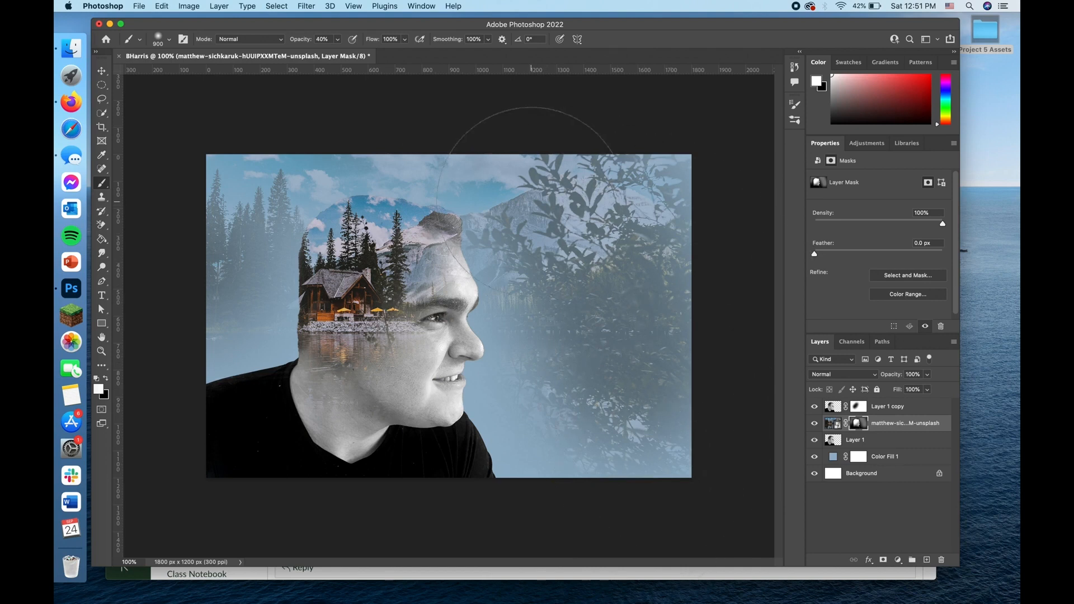
Step: Reduce the brush to 250 px and paint white on the lake photo's mask around the top of the head to strengthen the sky
key("bracketleft")
key("bracketleft")
key("bracketleft")
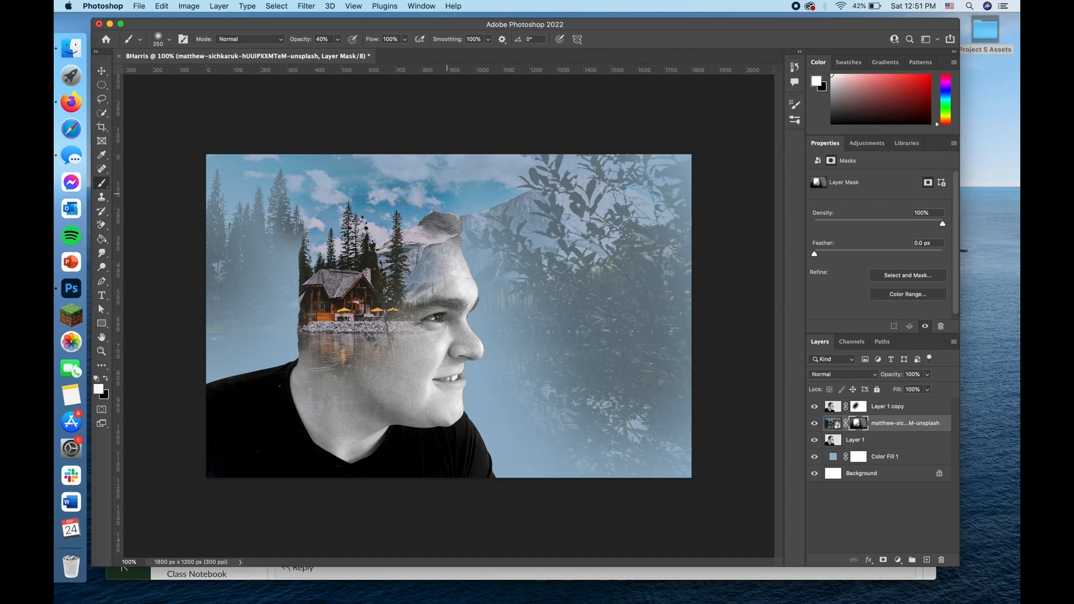
left_click_drag(435, 210, 459, 206)
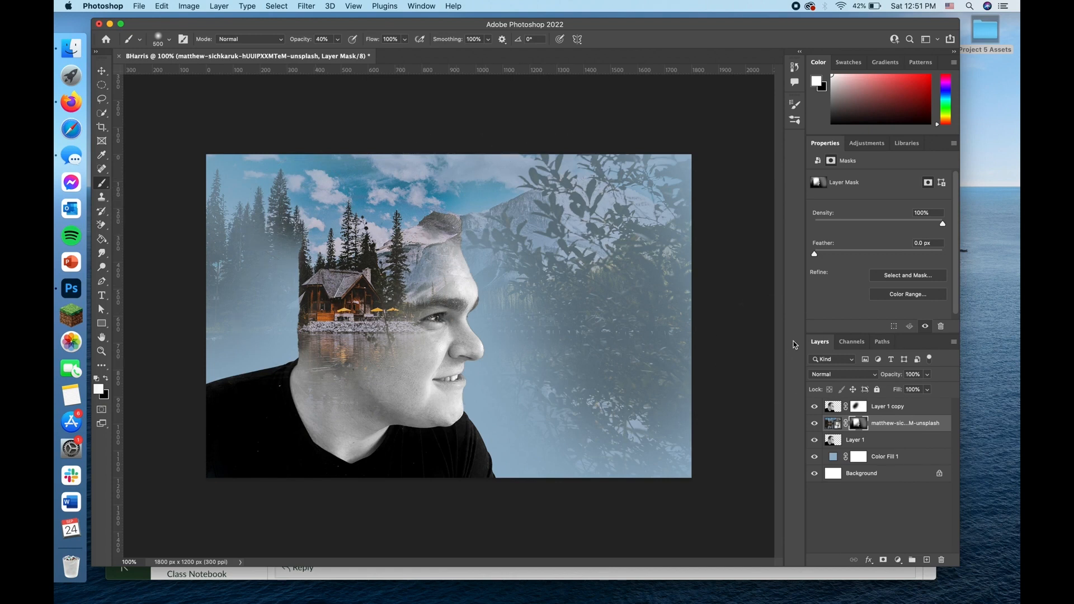
Step: Paint white with a 900 px brush over the foliage and the trees behind the head on the lake photo's mask, and reduce the brush to 250 px
key("bracketright")
key("bracketright")
key("bracketright")
key("bracketright")
left_click_drag(647, 488, 643, 425)
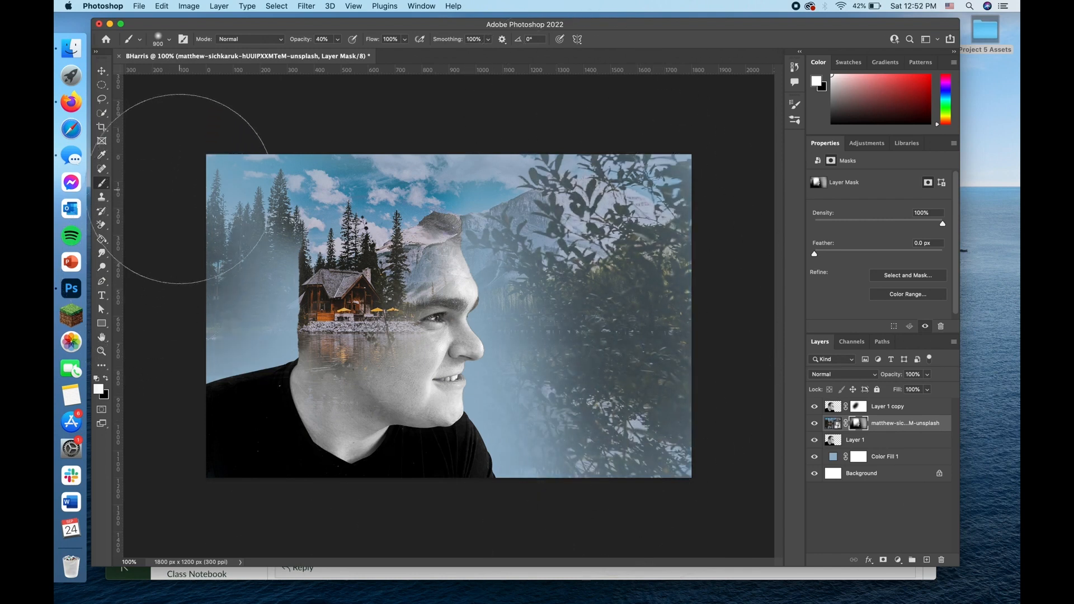
left_click(186, 188)
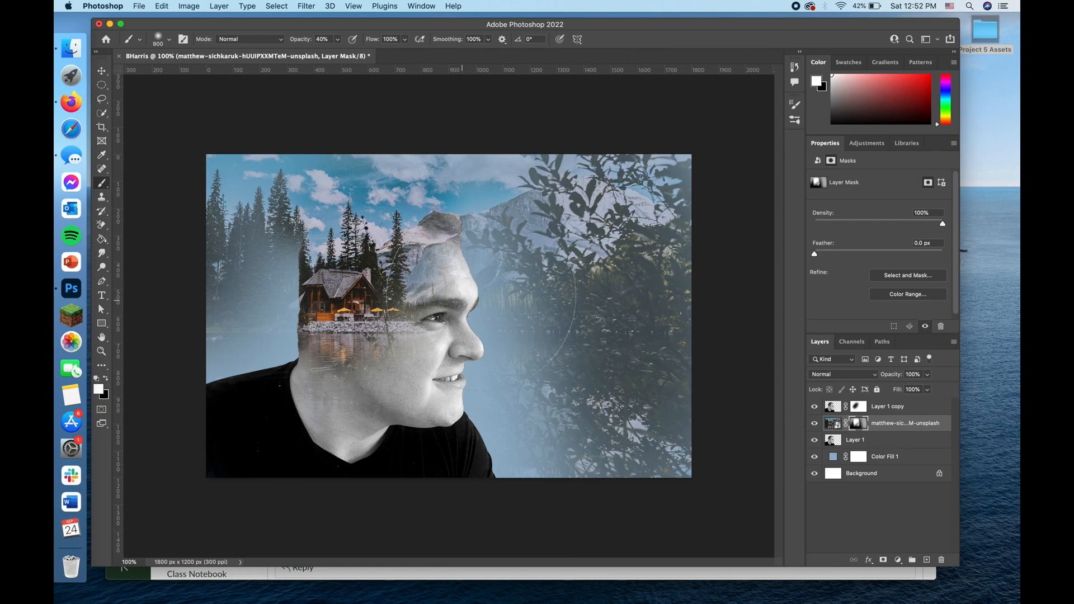
key("bracketleft")
key("bracketleft")
Step: Save the composite on the computer in Photoshop format in the Desktop folder Project 5 Assets, keeping its file name and Maximize Compatibility on
left_click(140, 6)
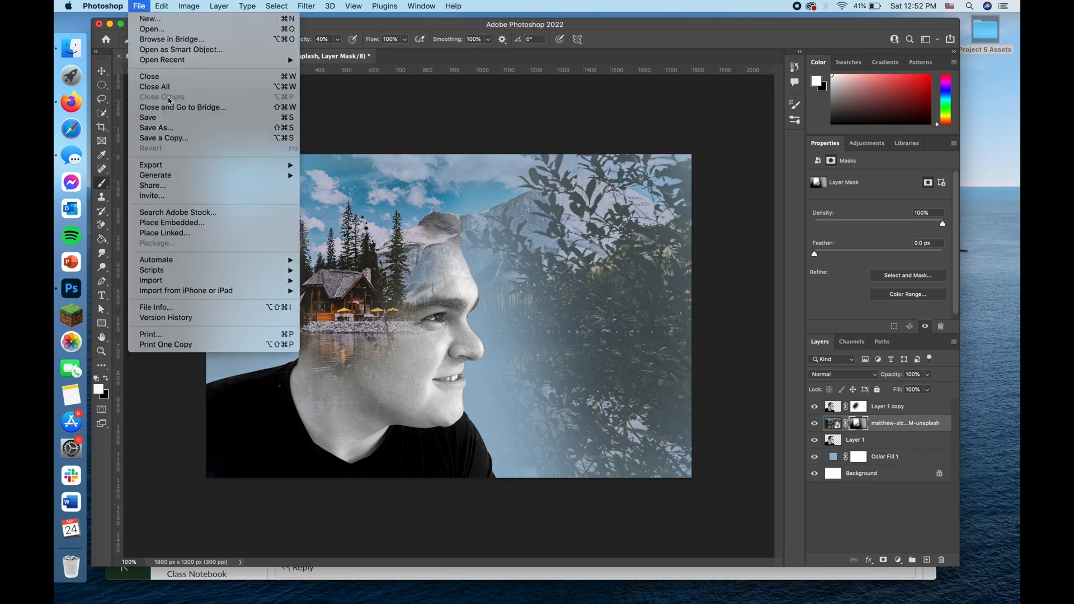
left_click(178, 135)
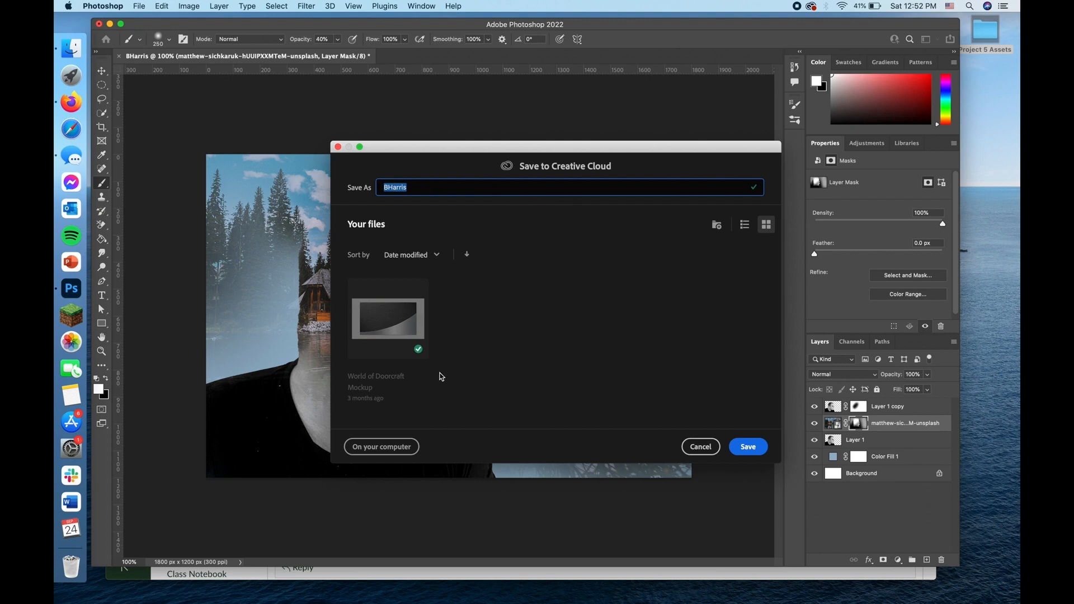
left_click(369, 451)
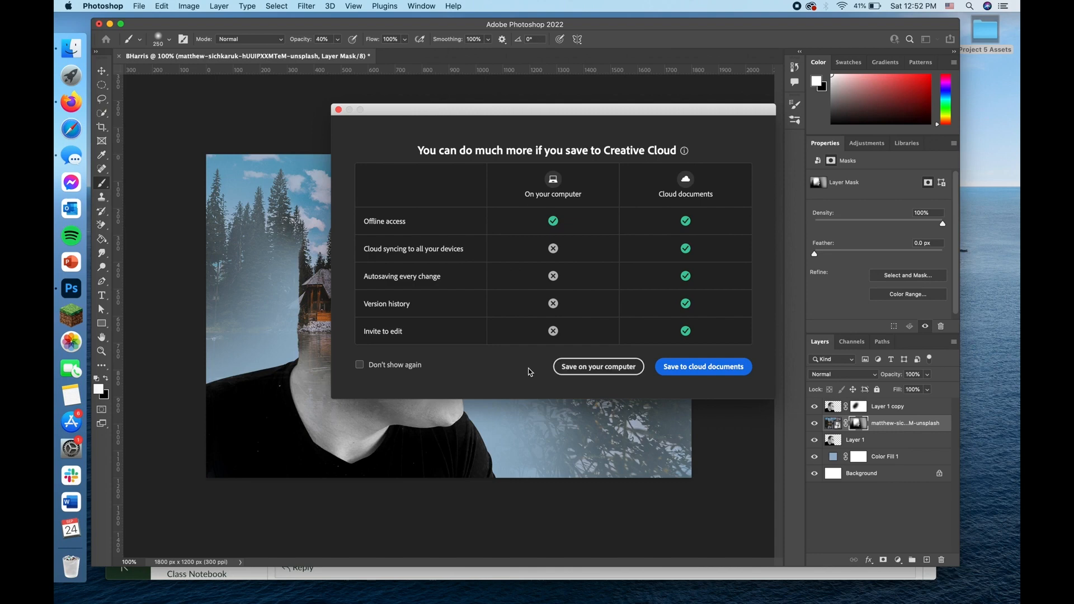
left_click(591, 368)
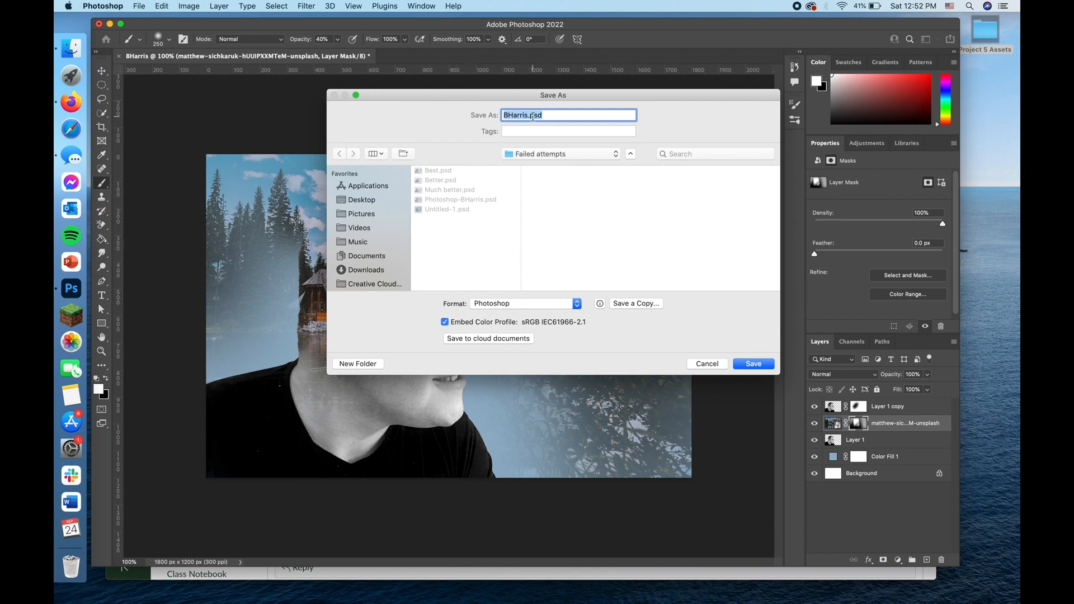
left_click(351, 200)
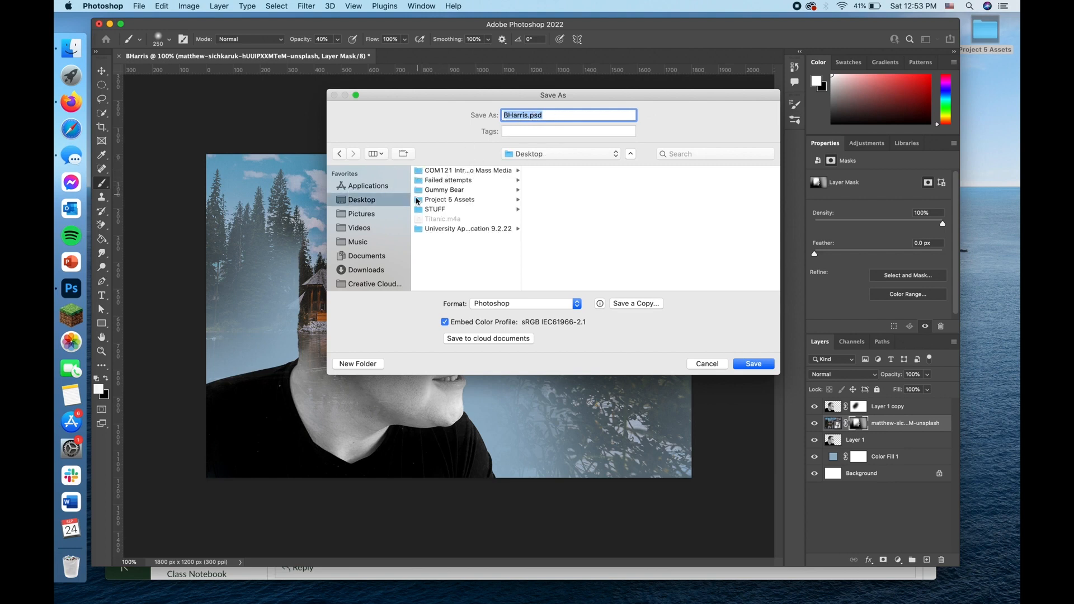
left_click(429, 200)
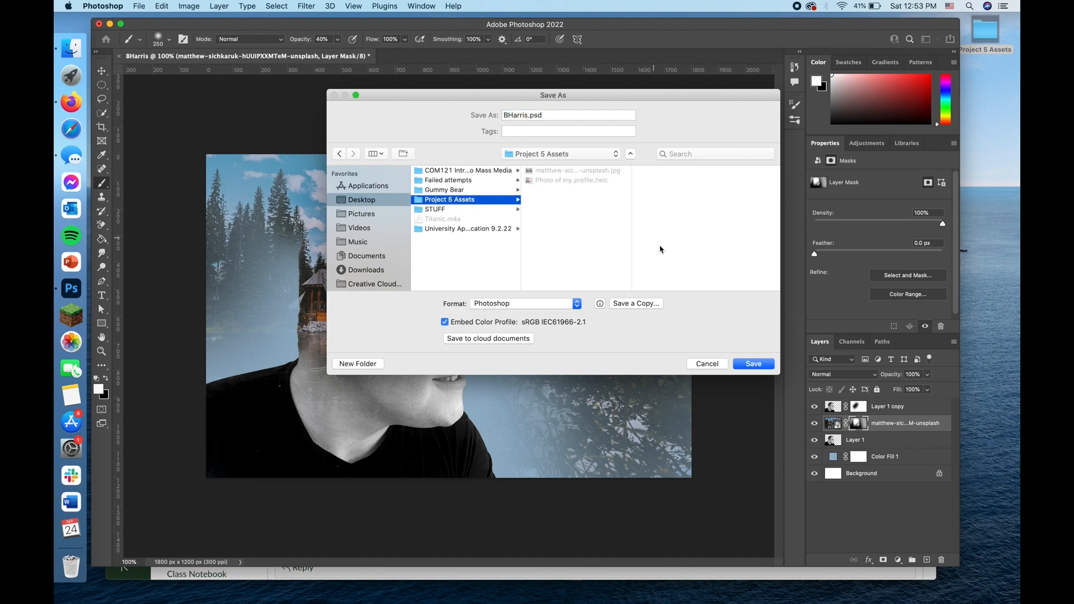
left_click(756, 365)
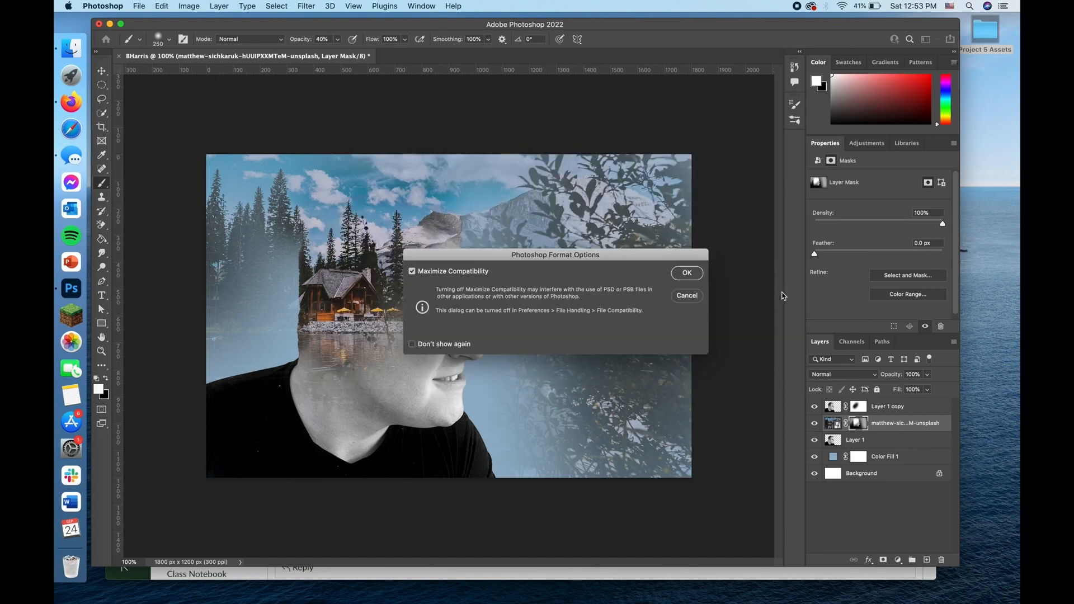
left_click(687, 274)
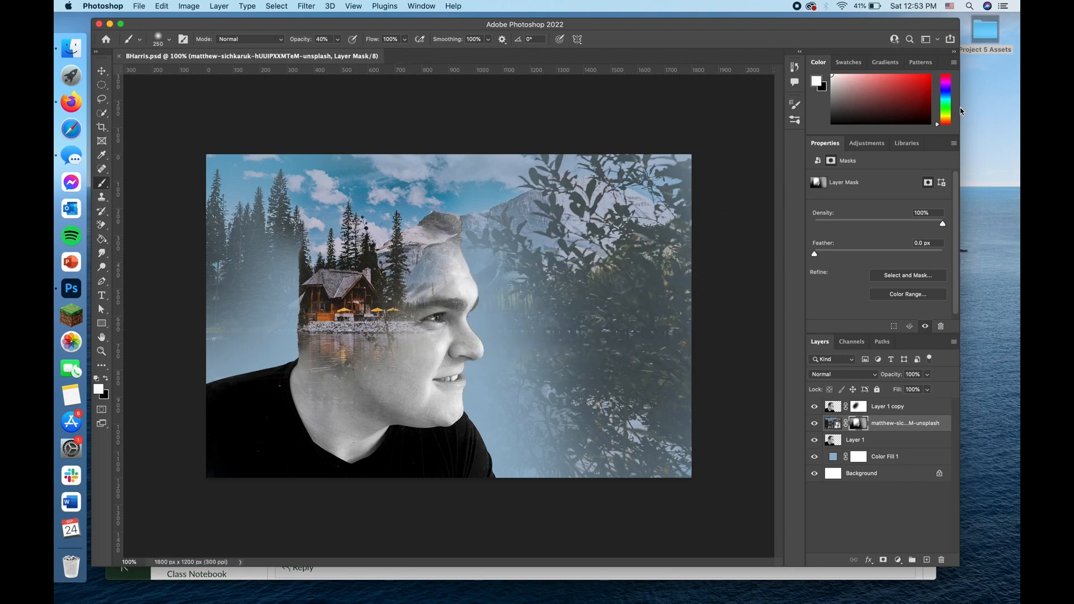
Step: Open the Project 5 Assets folder in Finder, check for the saved Photoshop file, and close the folder window
double_click(989, 39)
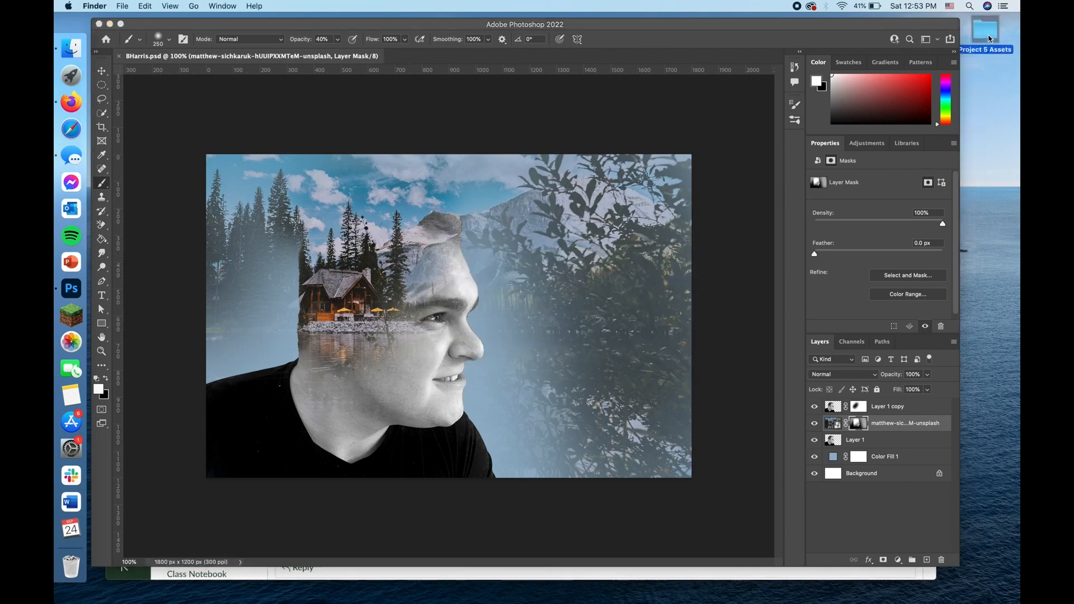
left_click(492, 223)
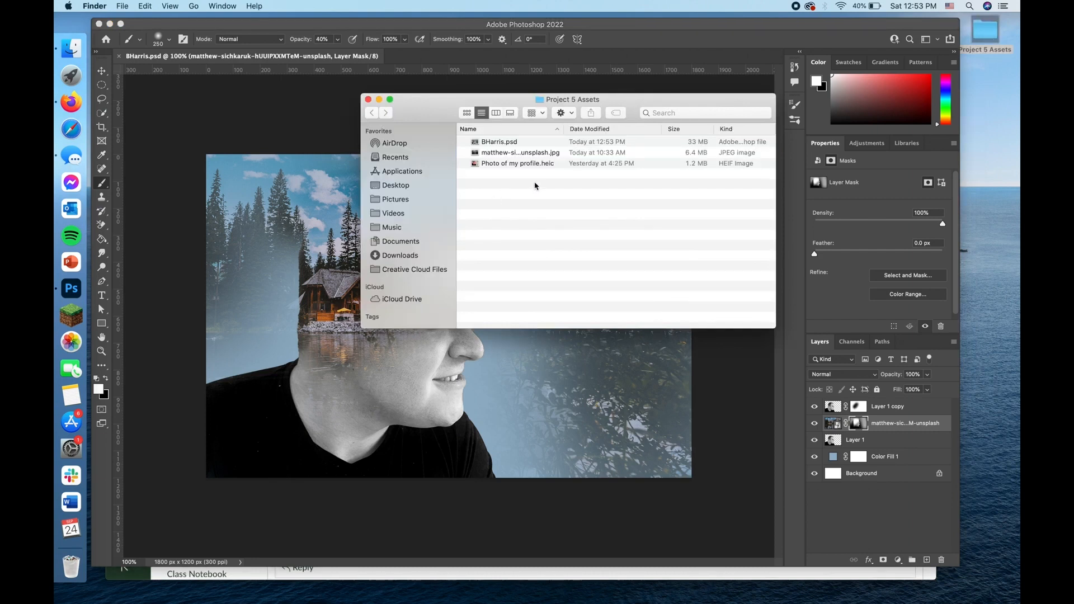
left_click(494, 144)
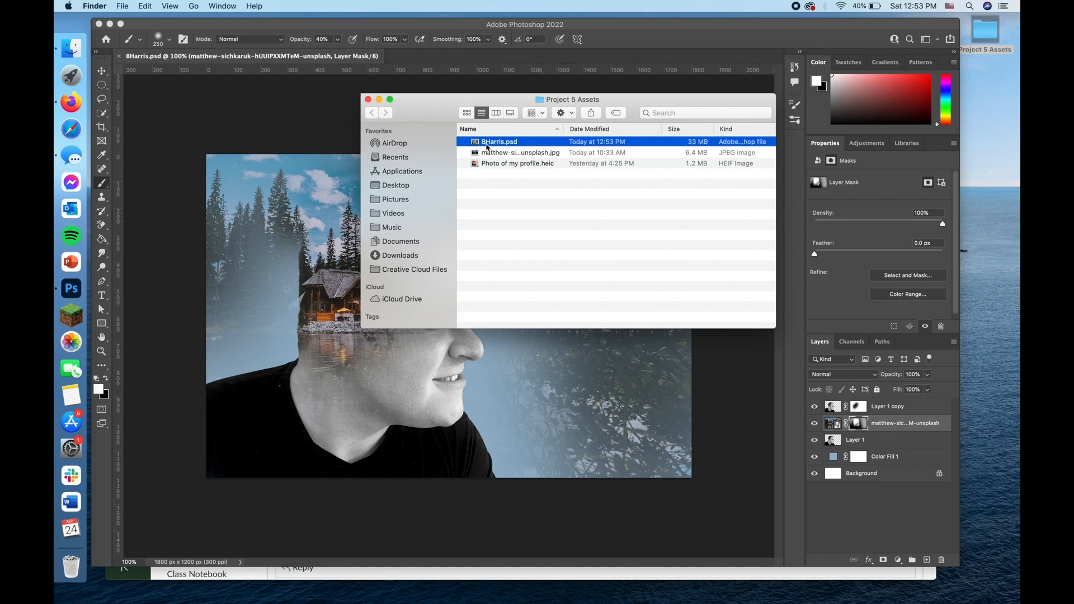
left_click(520, 194)
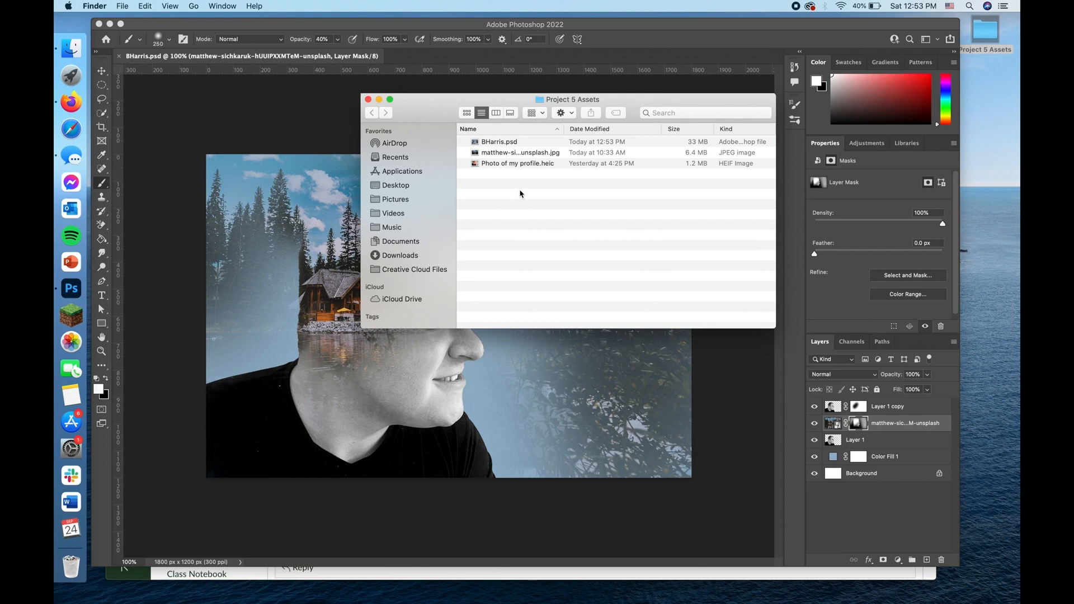
left_click(368, 99)
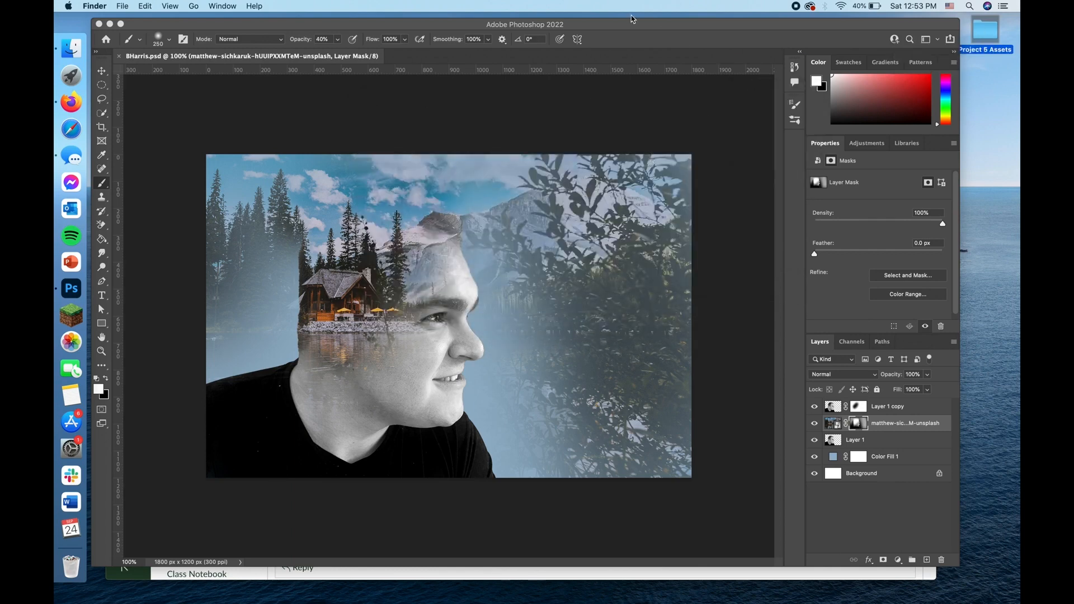
Step: Return to Photoshop and set up an Export As of the composite in JPG format at 1800 x 1200 px
left_click_drag(630, 24, 634, 29)
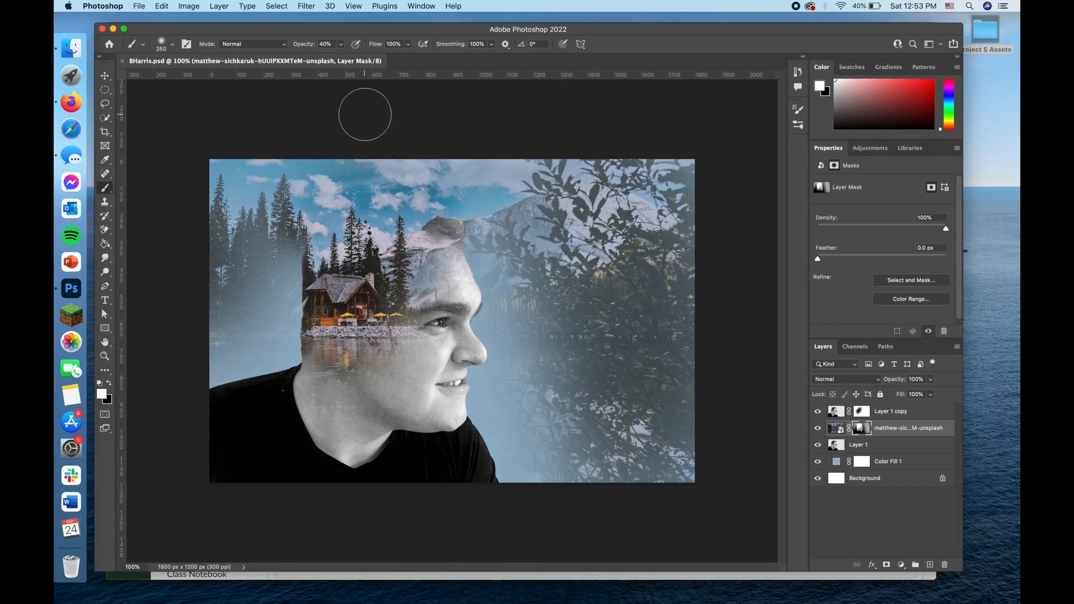
left_click(142, 7)
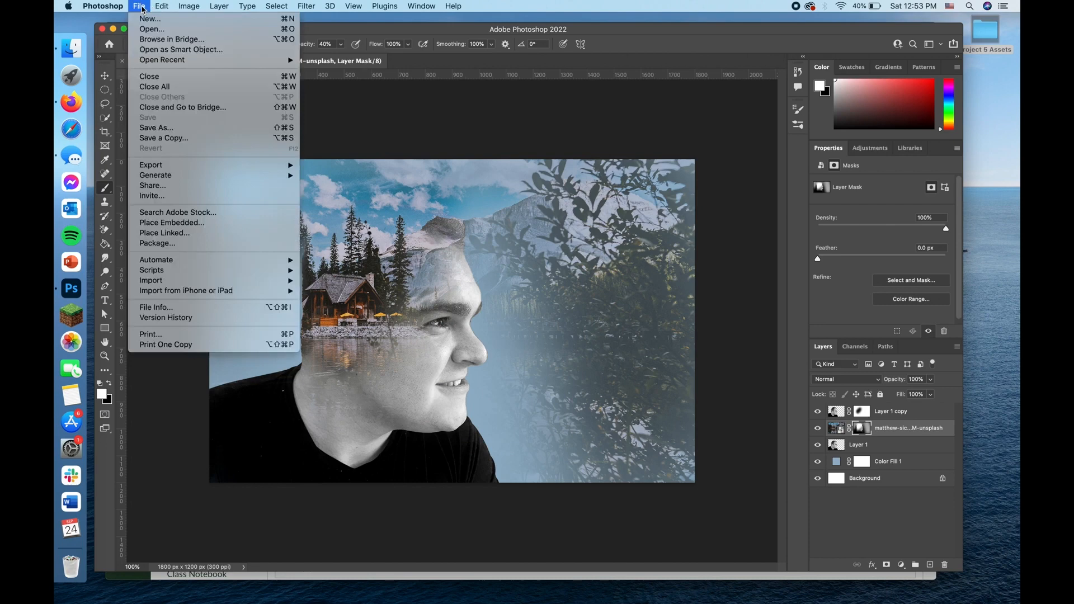
mouse_move(184, 169)
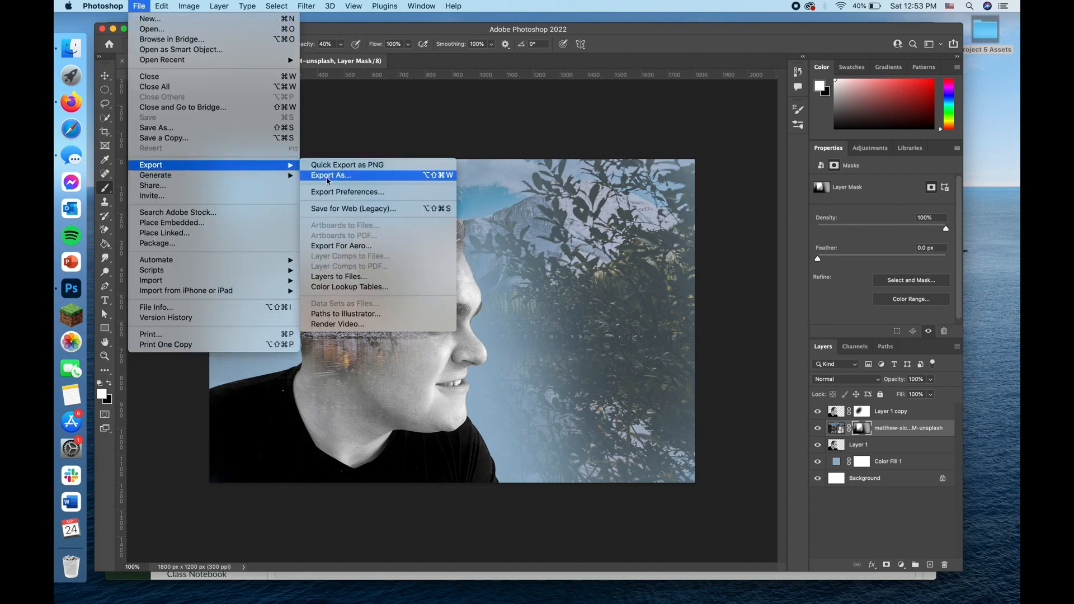
left_click(330, 175)
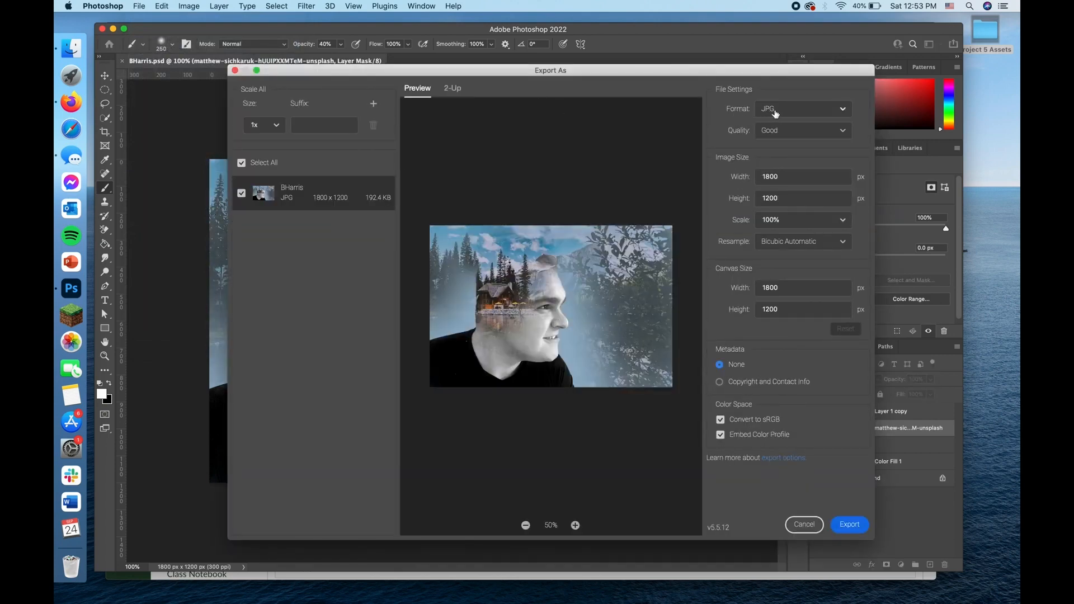
left_click(843, 112)
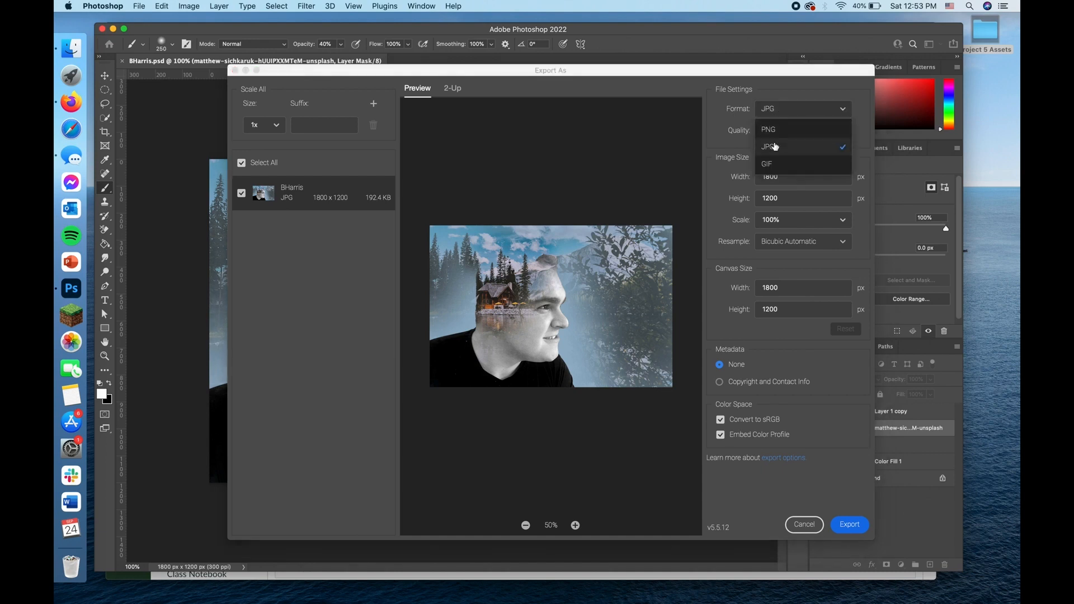
left_click(775, 147)
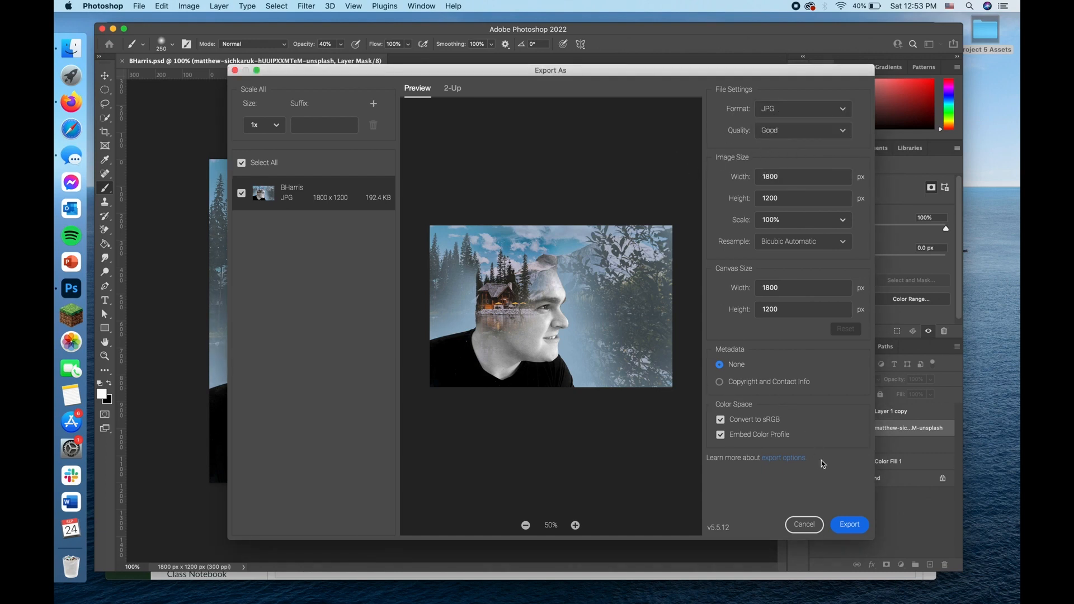
Step: Export the JPG to the Desktop folder Project 5 Assets, keeping its file name
left_click(850, 525)
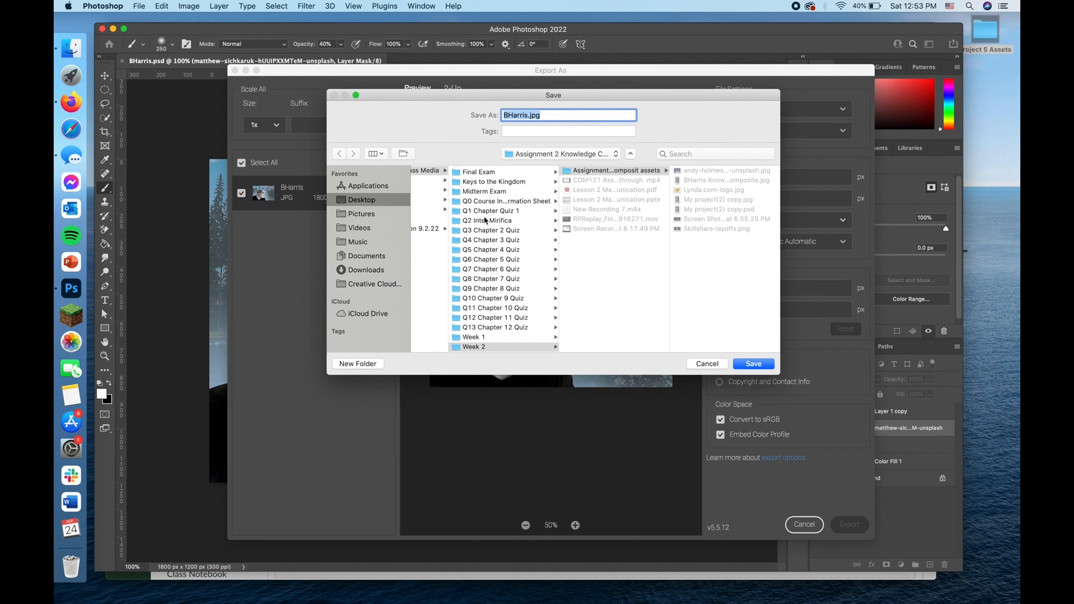
scroll(431, 196, "right", 1)
scroll(431, 197, "left", 3)
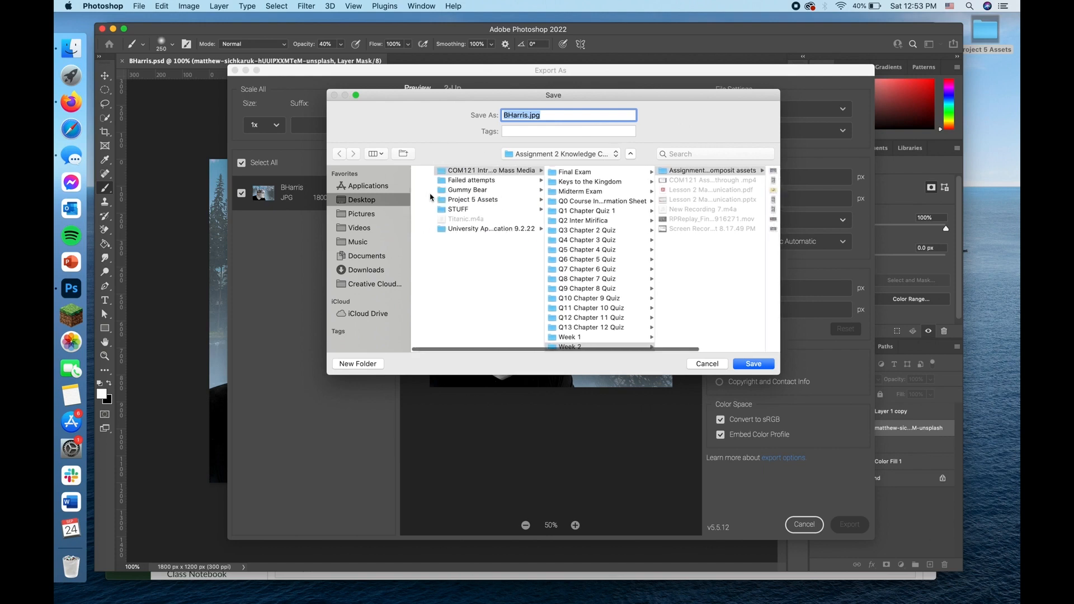
left_click(440, 201)
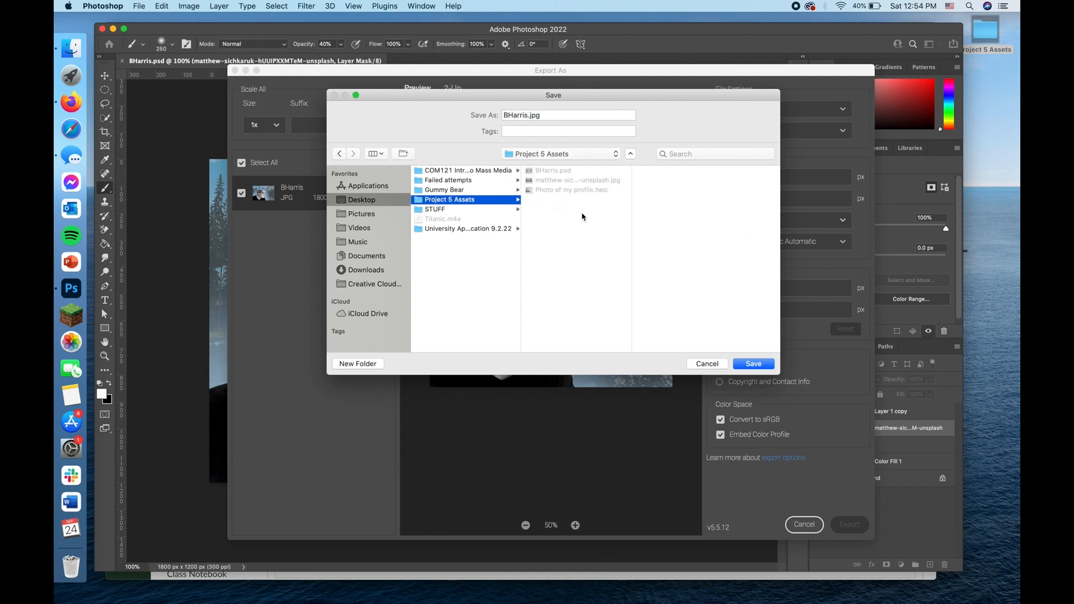
left_click(760, 362)
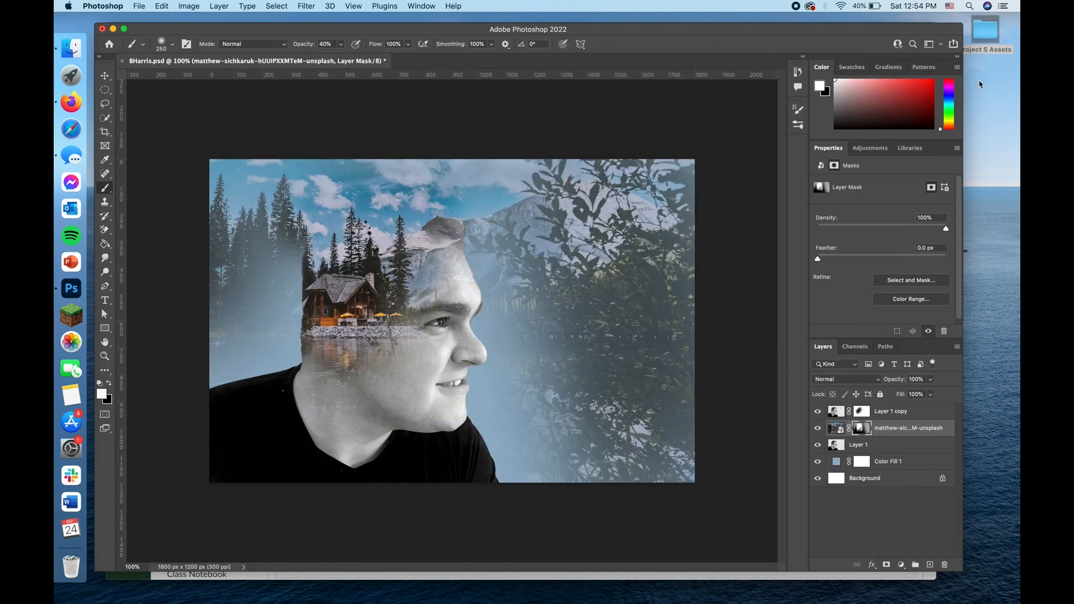
Step: Open the exported JPG from the Project 5 Assets folder in Preview and shrink its window to view the whole image
double_click(987, 40)
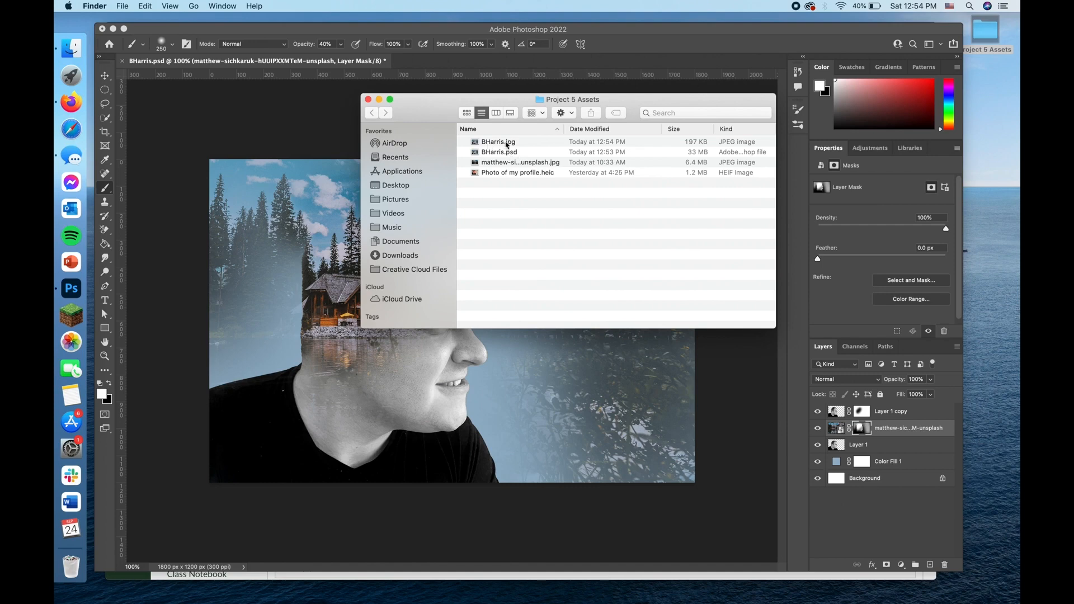
double_click(529, 143)
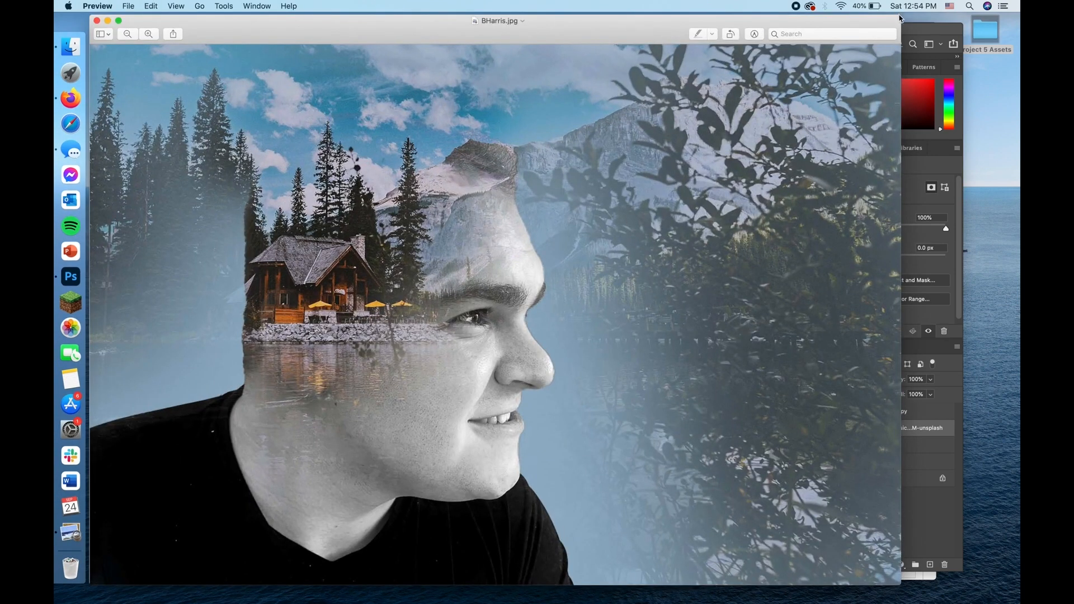
left_click_drag(899, 20, 850, 60)
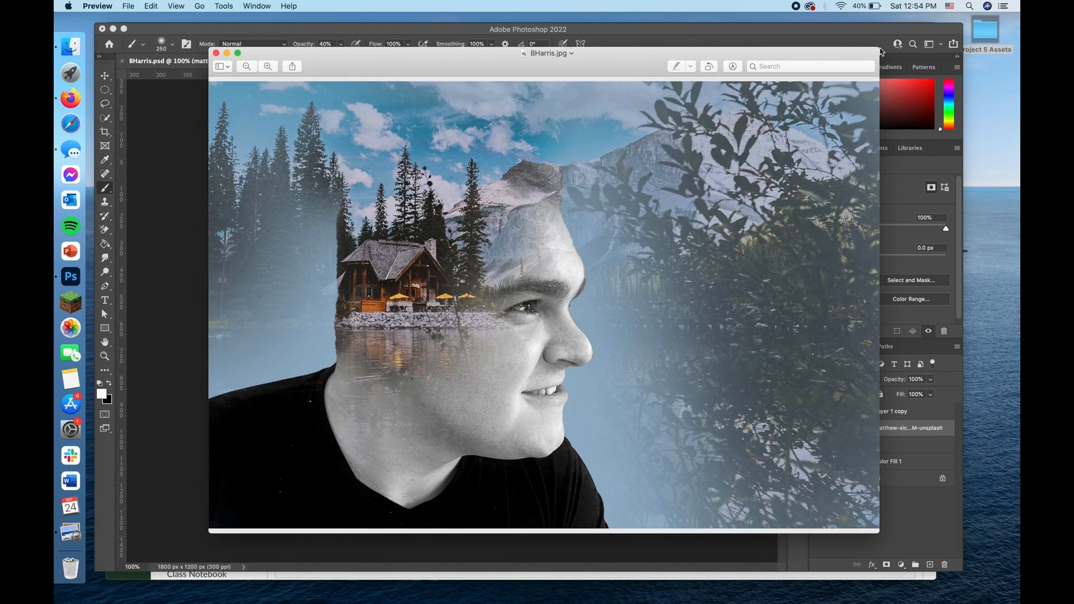
Step: Check the Photoshop file beside the JPG in the Project 5 Assets folder in Finder, and return to the JPG in Preview
double_click(986, 36)
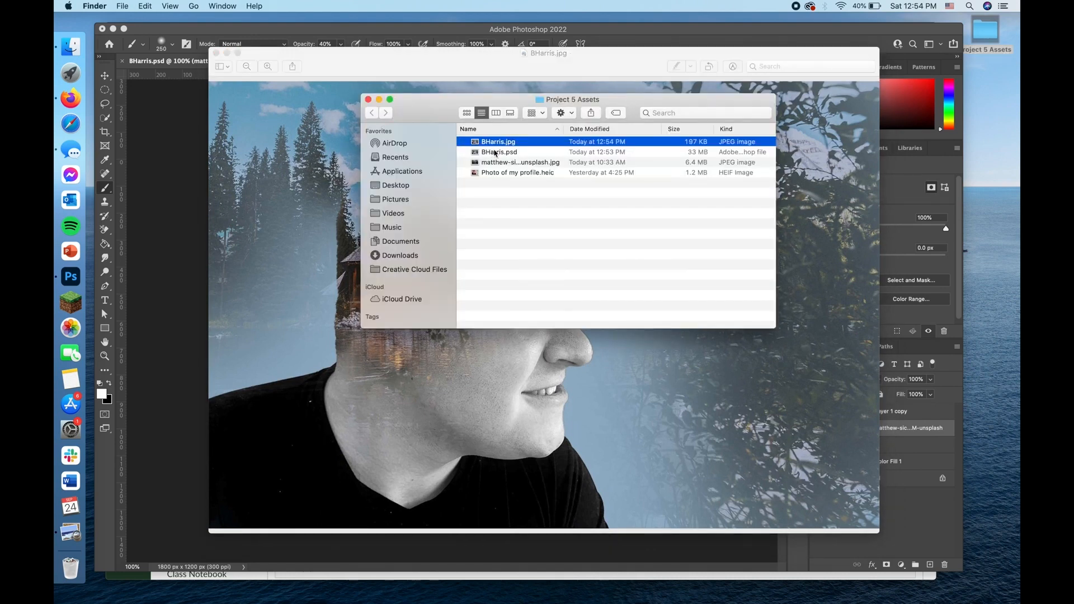
left_click(497, 152)
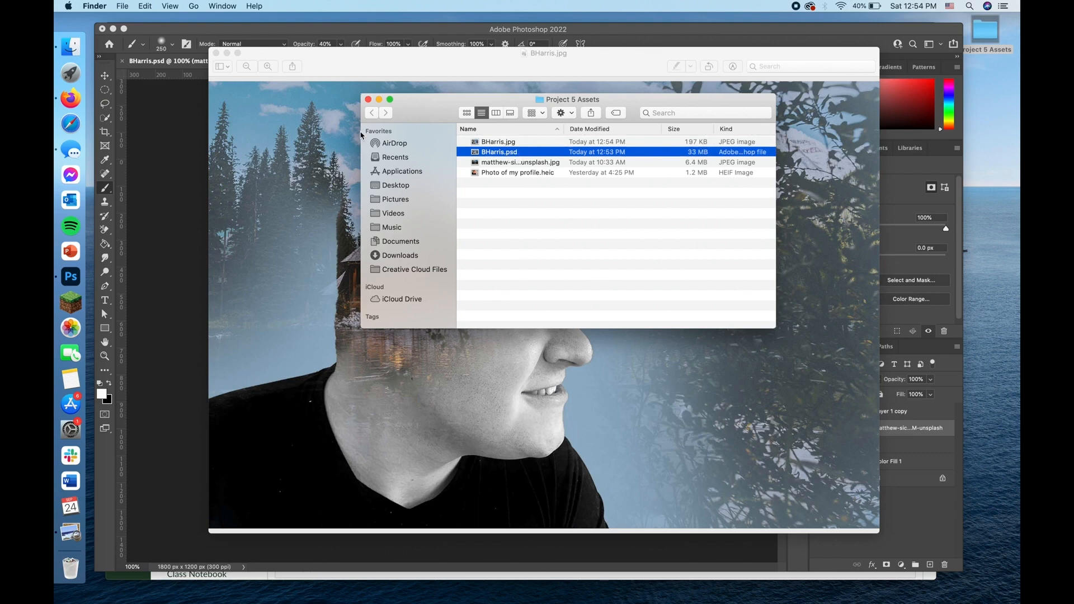
left_click(286, 218)
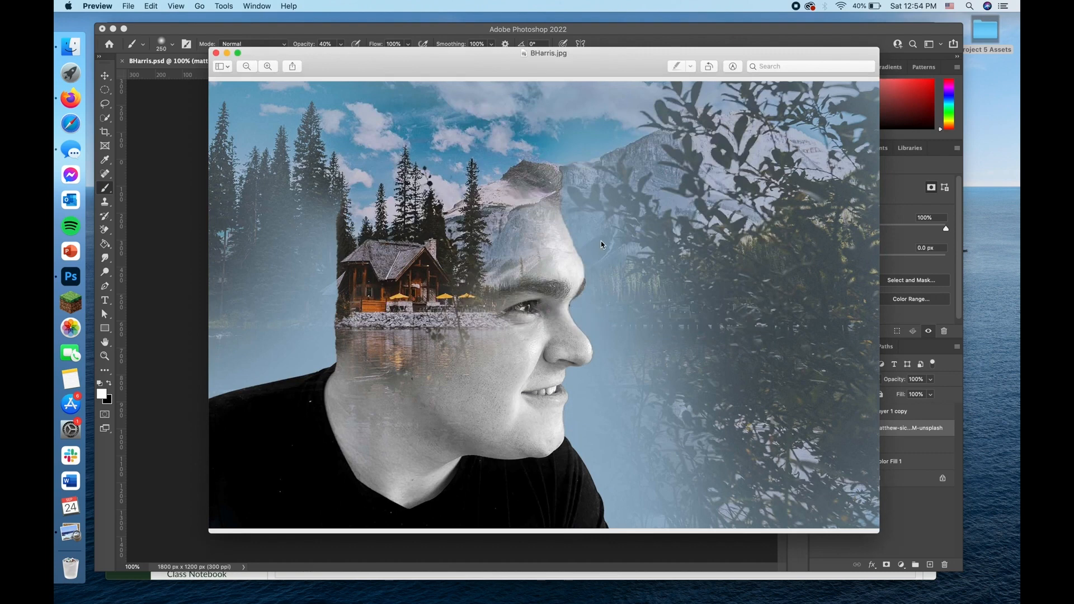